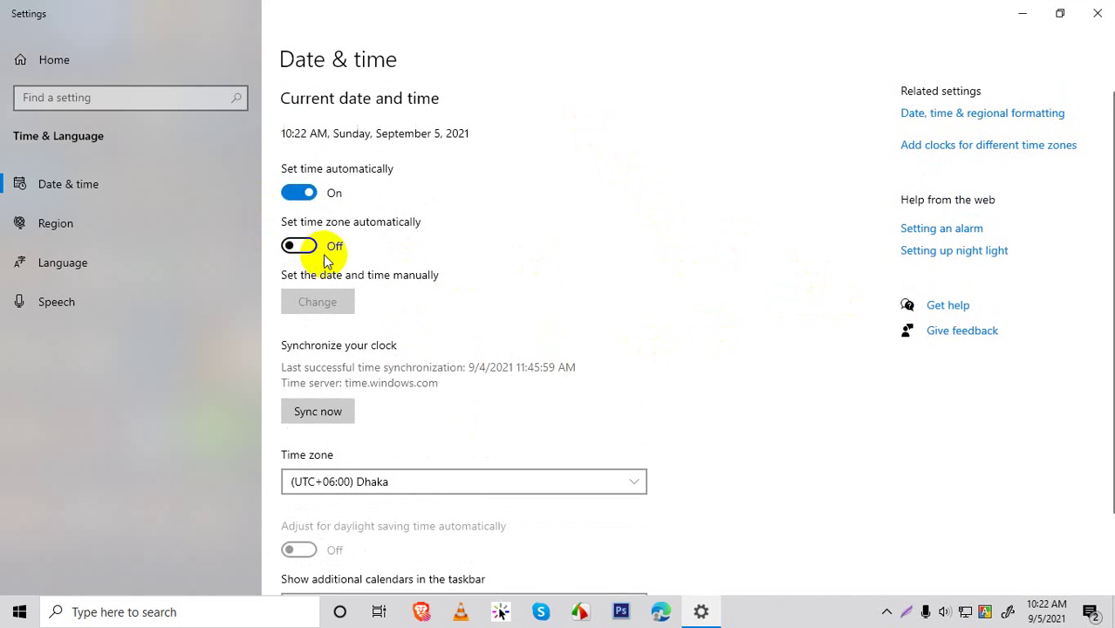
Look over the automatic date and time options and open the date, time and regional formatting settings.
click(301, 248)
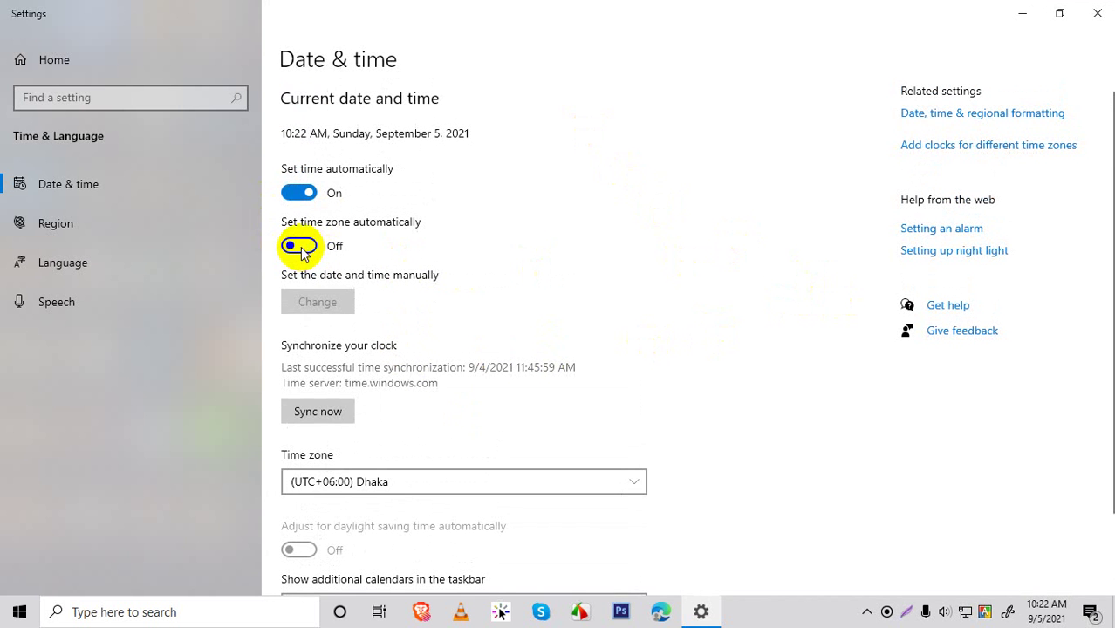
scroll(423, 231, down, 1)
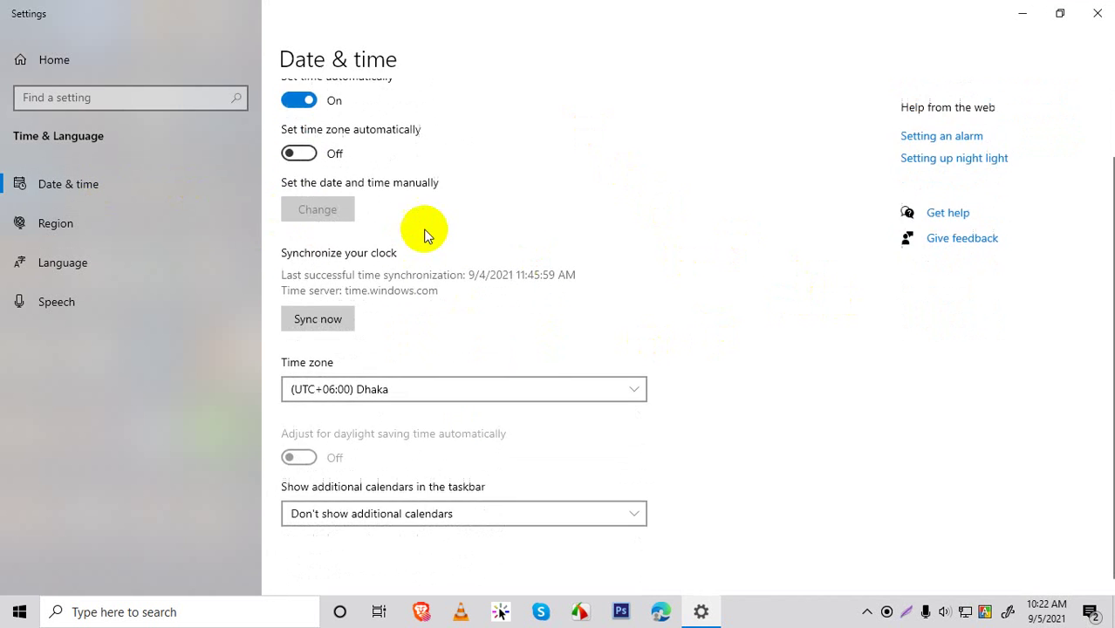
scroll(488, 228, up, 1)
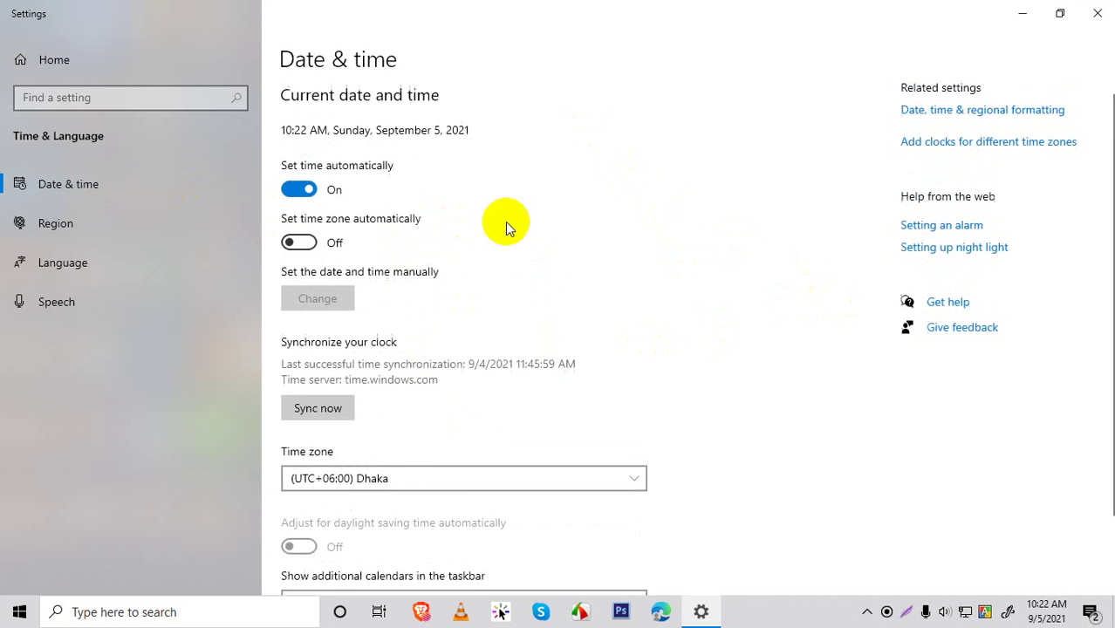
click(959, 115)
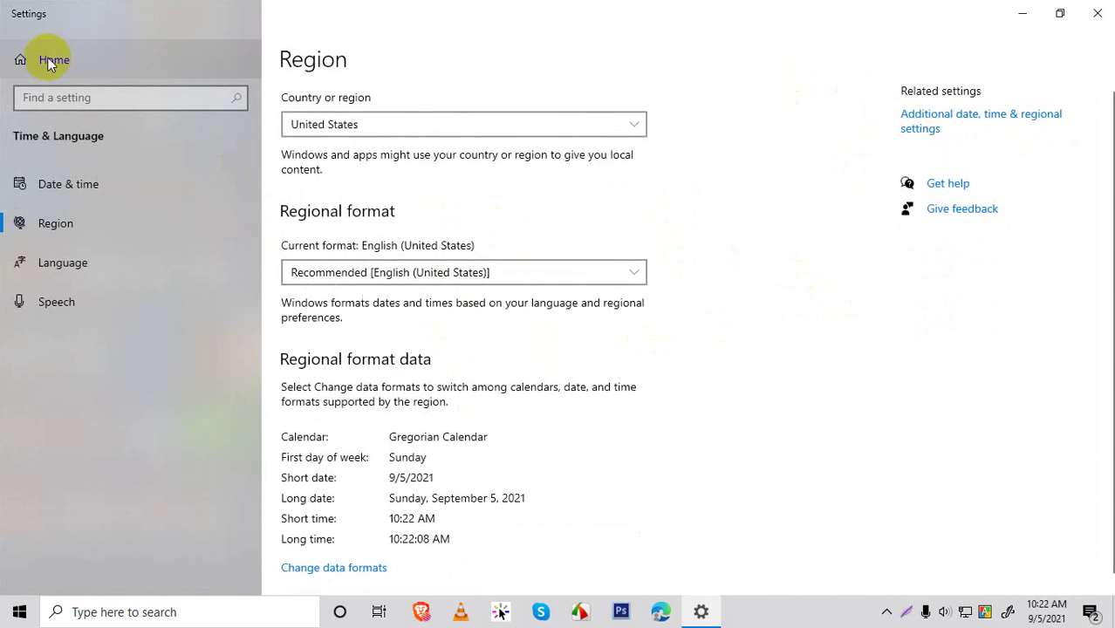
Return to the Settings home page, close Settings and refresh the desktop.
click(51, 60)
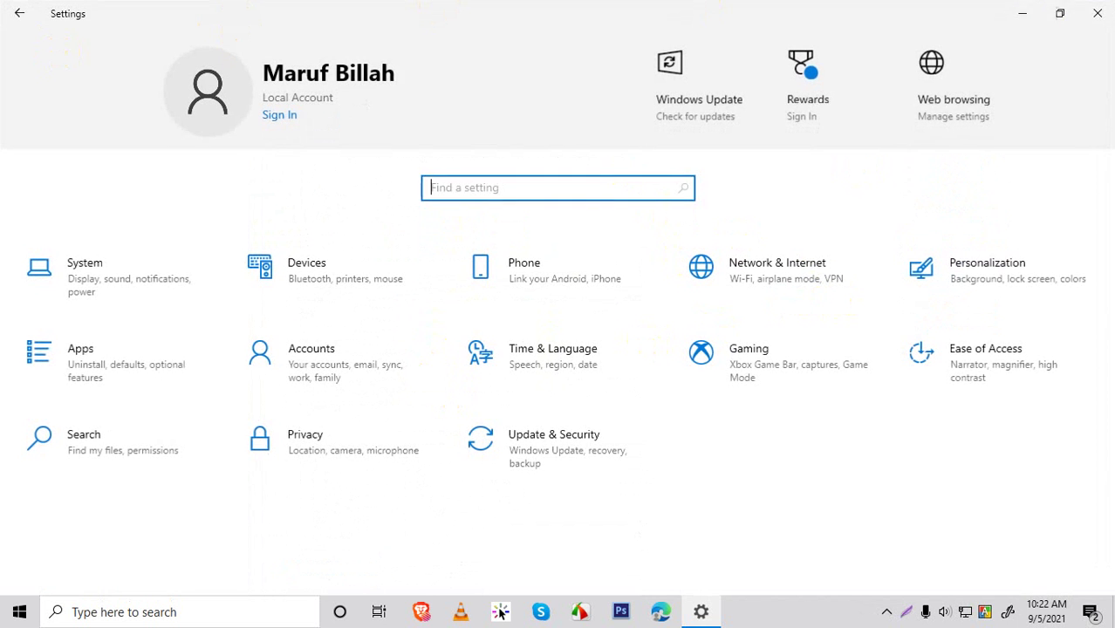
click(1096, 13)
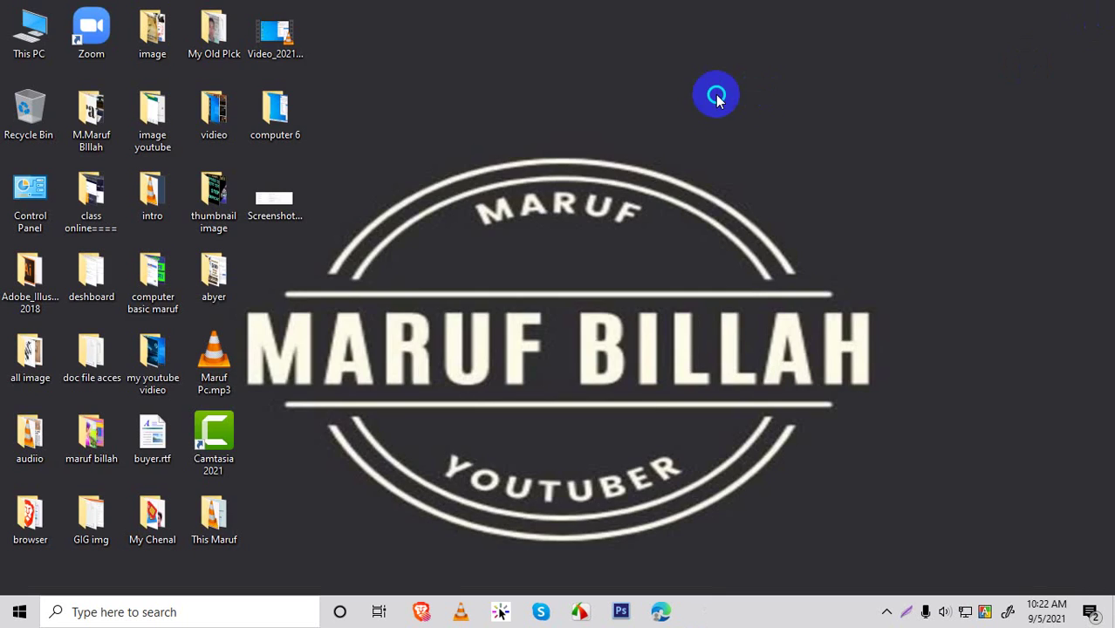
right_click(714, 96)
right_click(741, 141)
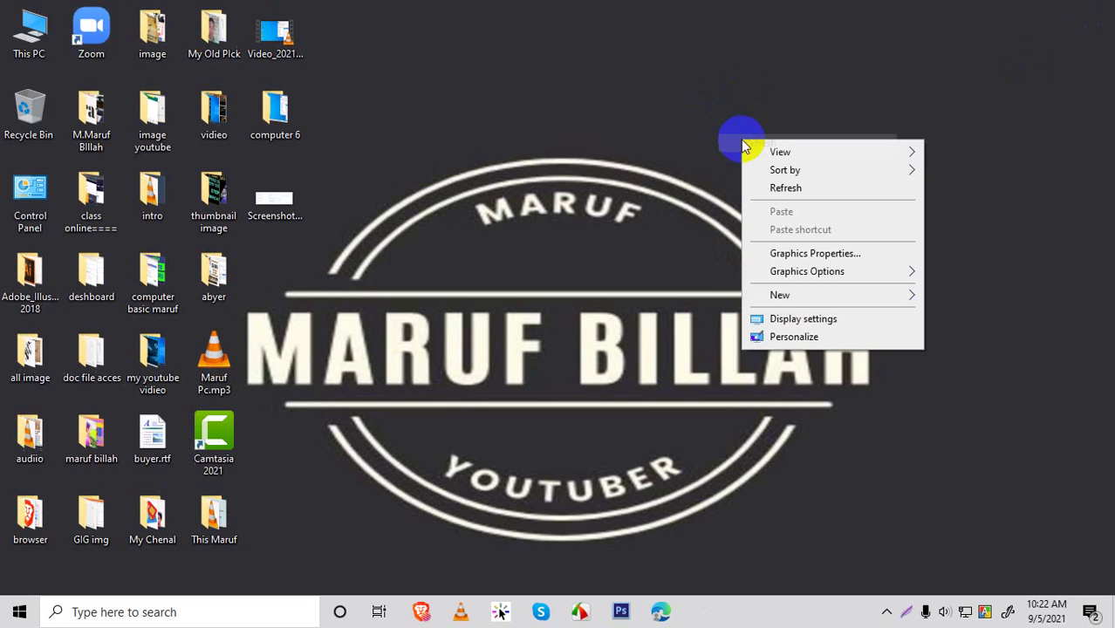
click(774, 187)
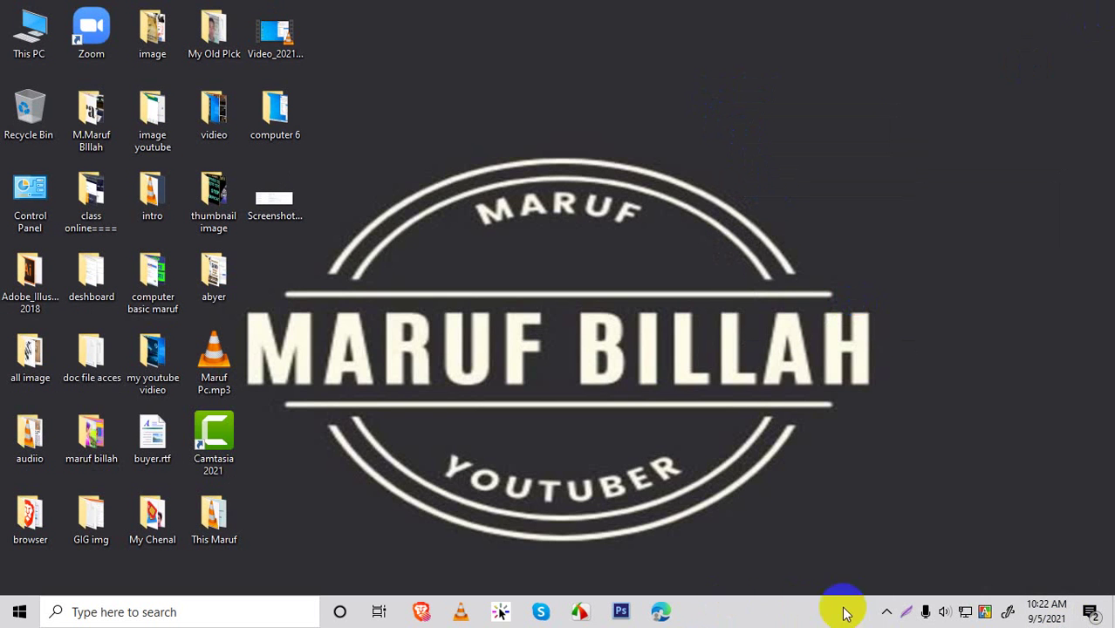
click(883, 610)
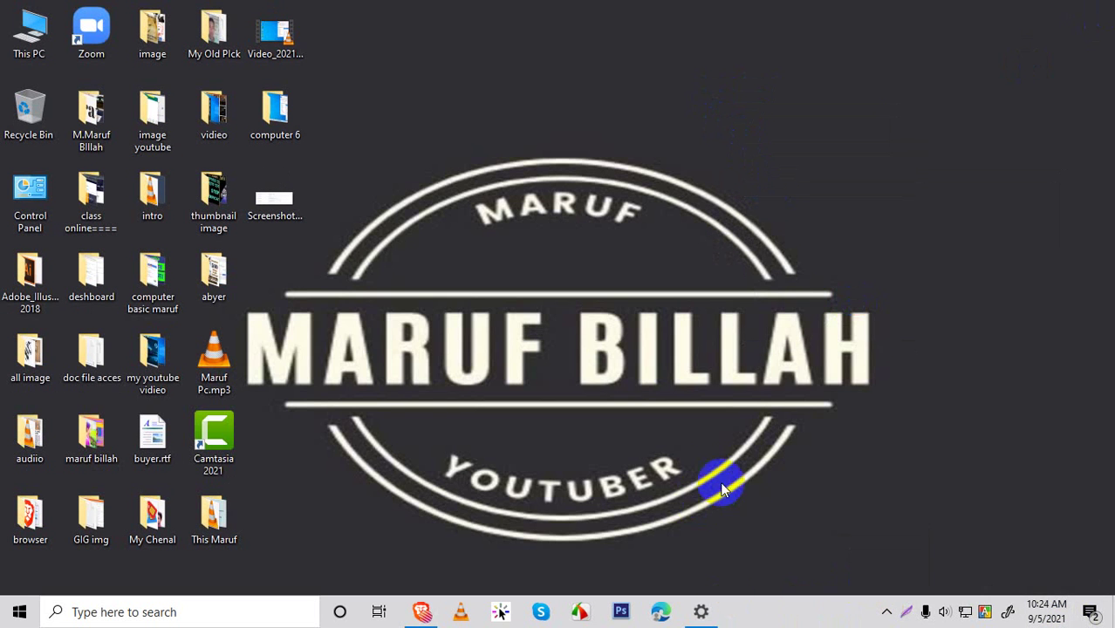
Open the date and time adjustment settings from the taskbar clock, and switch automatic time setting off and back on.
right_click(1037, 616)
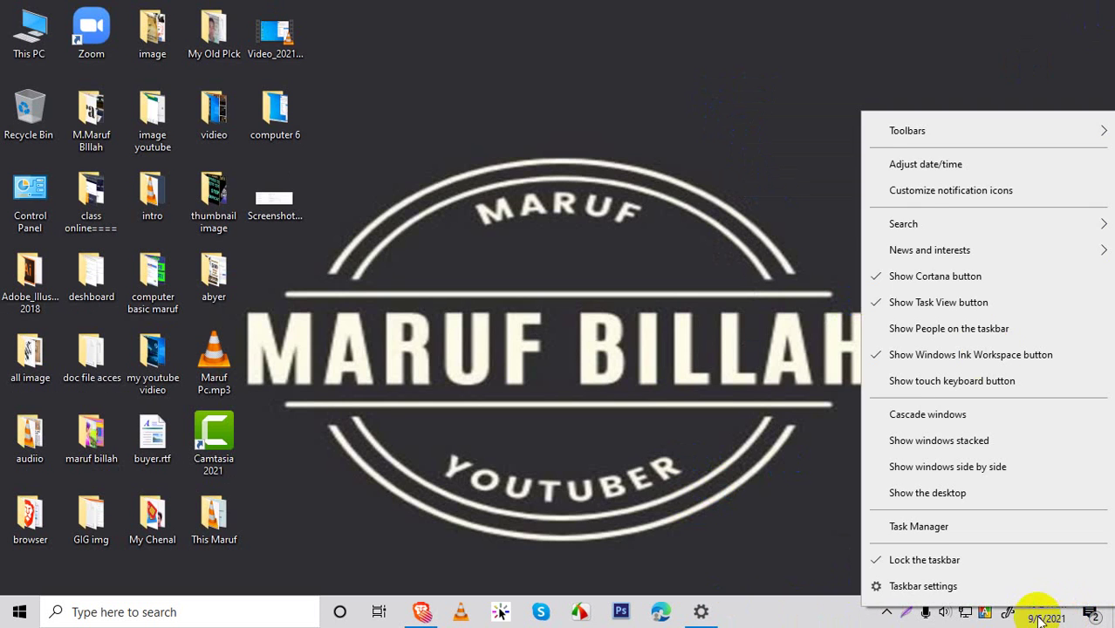
click(877, 163)
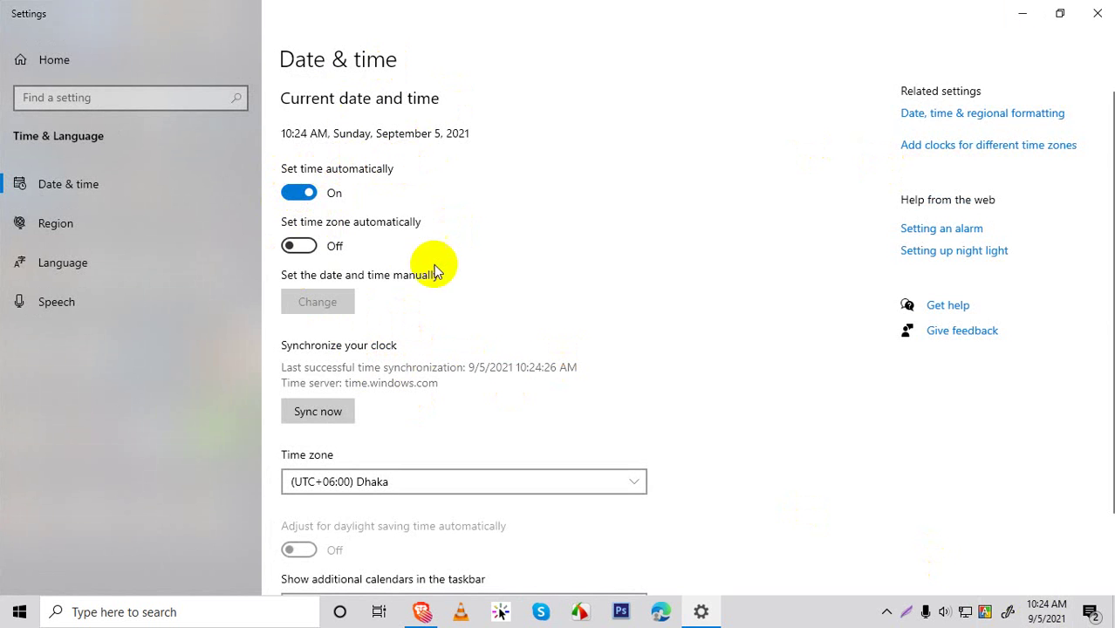
click(297, 192)
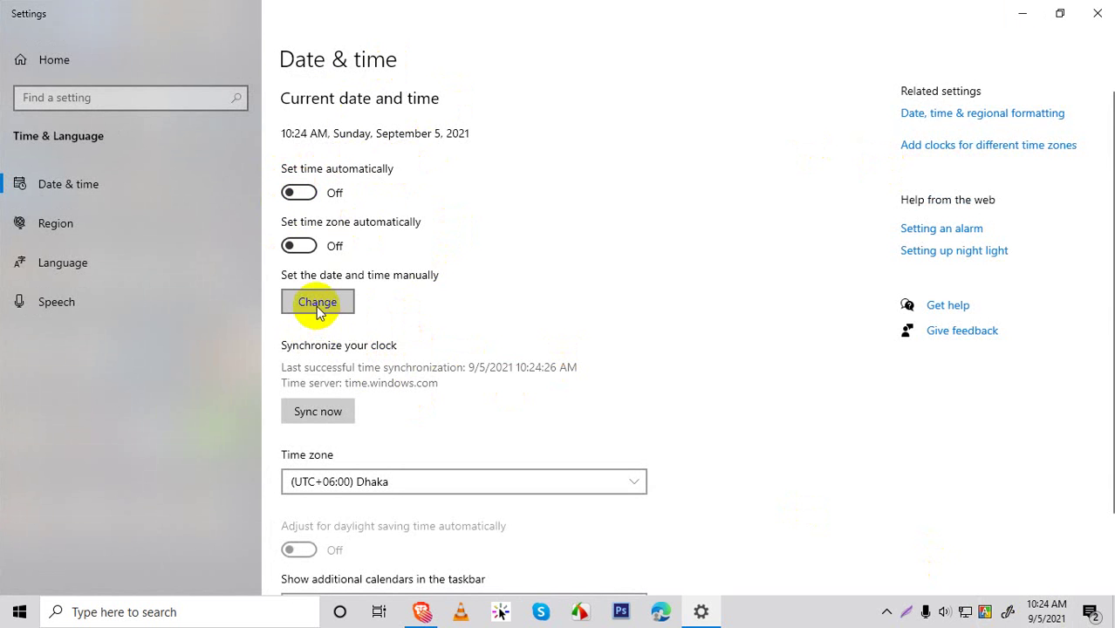
click(298, 192)
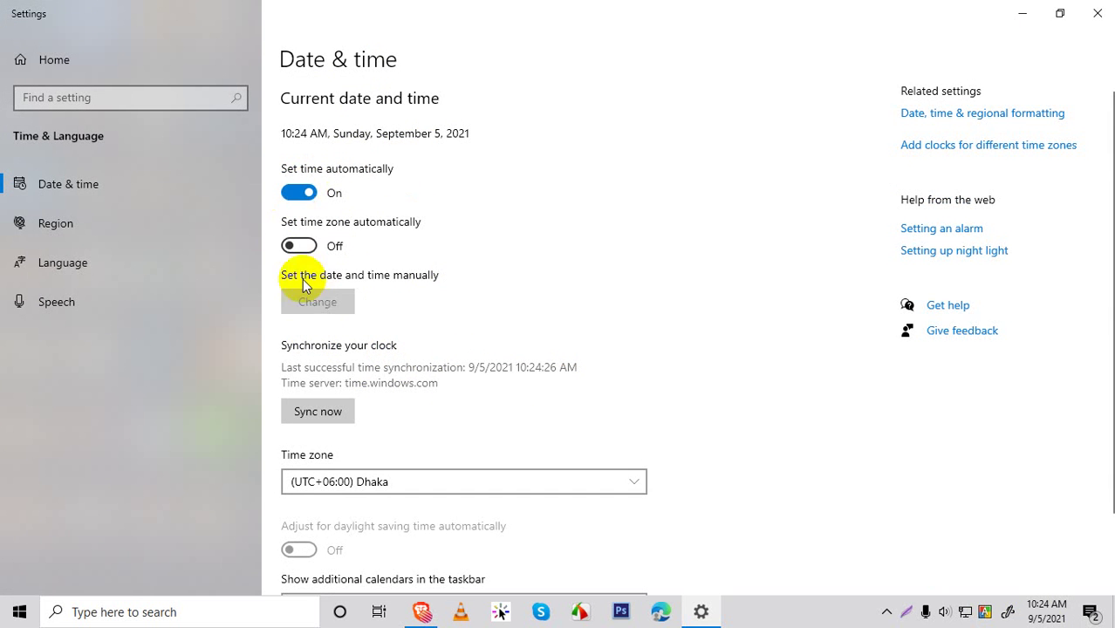
Examine the available time zones in the time zone list, keeping (UTC+06:00) Dhaka selected.
scroll(393, 253, down, 2)
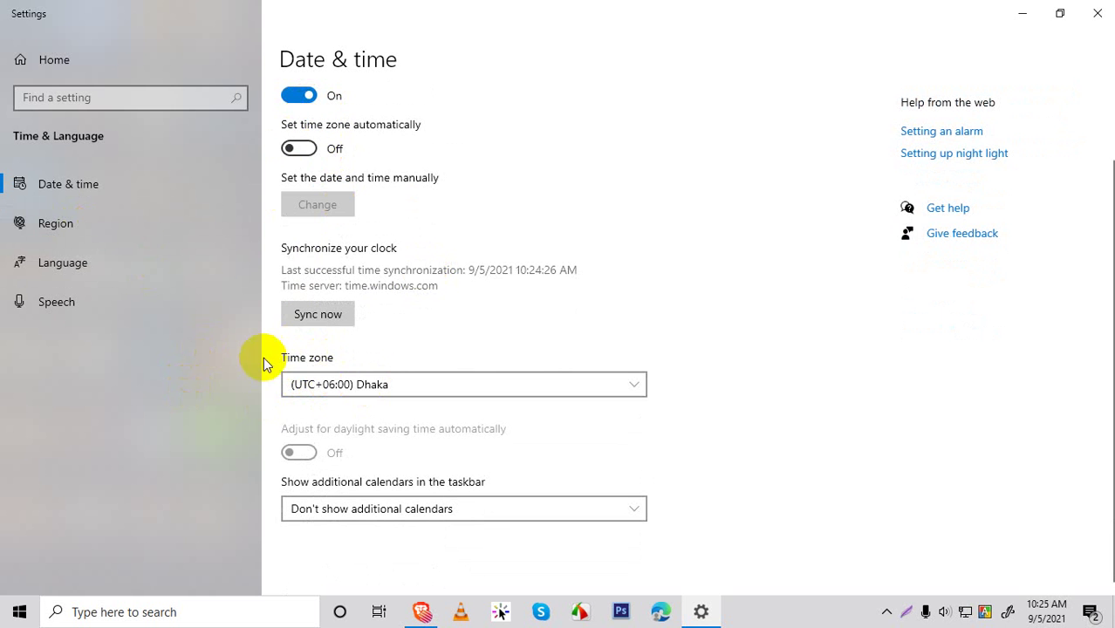
click(306, 358)
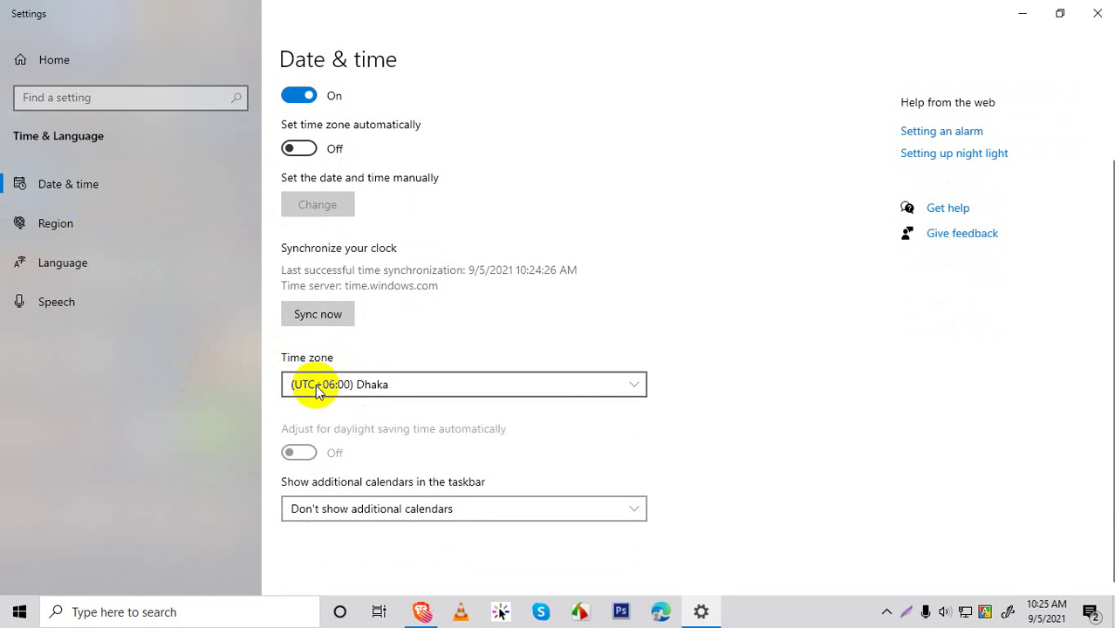
click(309, 384)
scroll(336, 262, down, 7)
scroll(340, 270, up, 20)
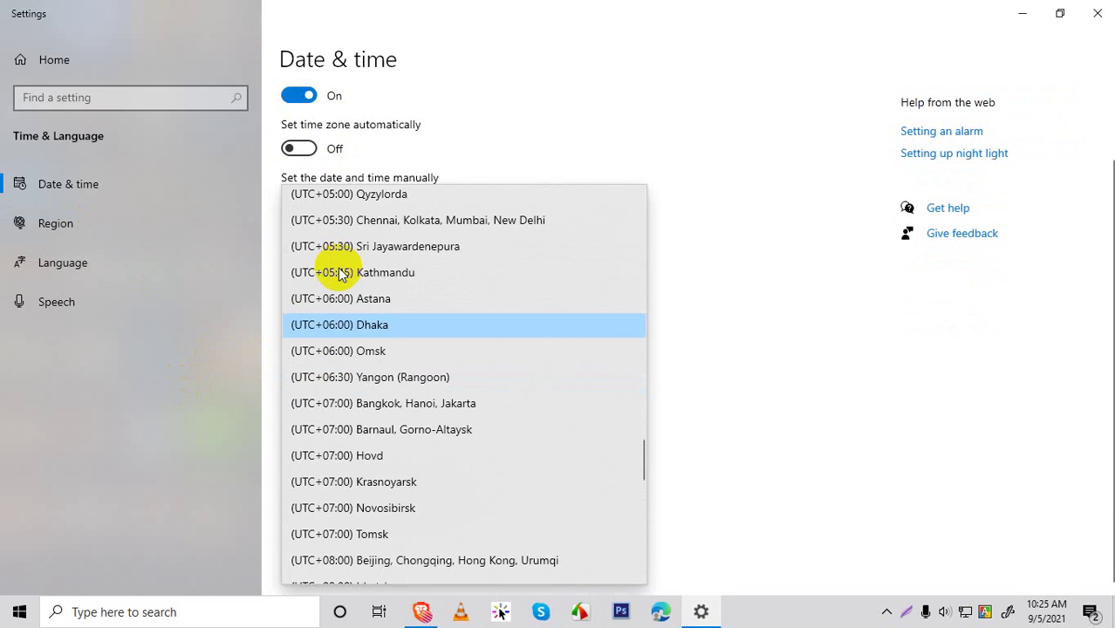
scroll(347, 262, down, 8)
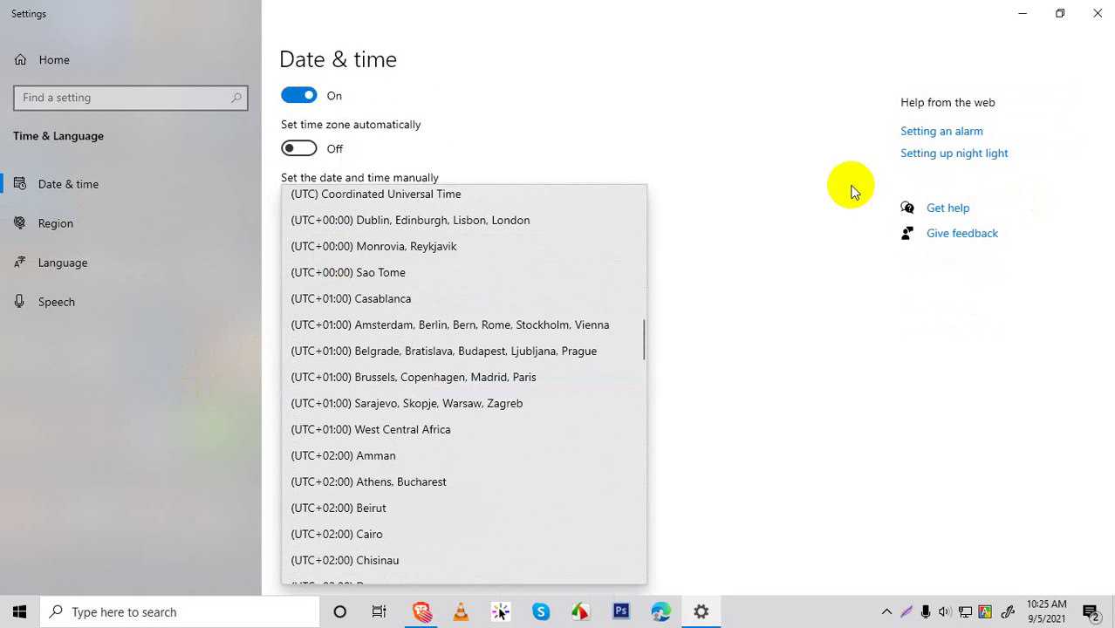
click(761, 181)
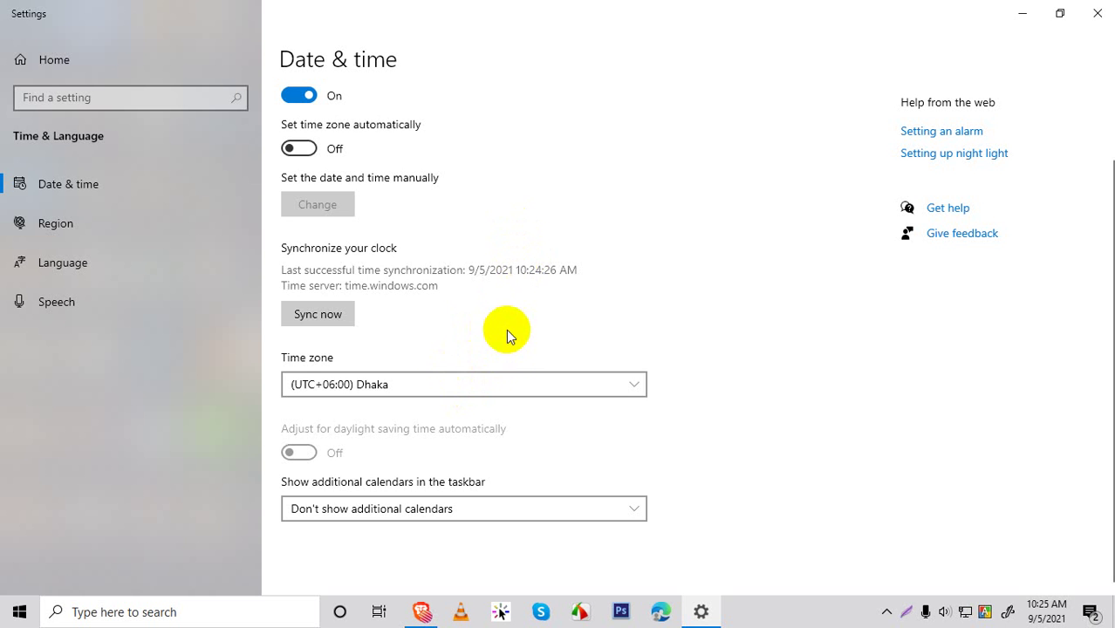
click(505, 382)
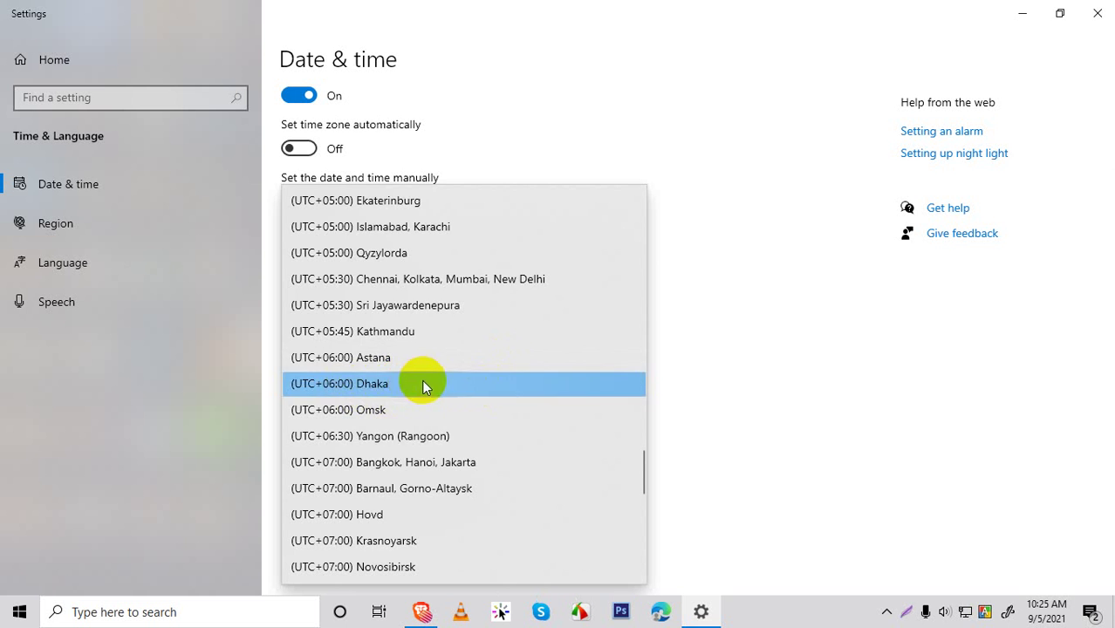
scroll(371, 312, up, 5)
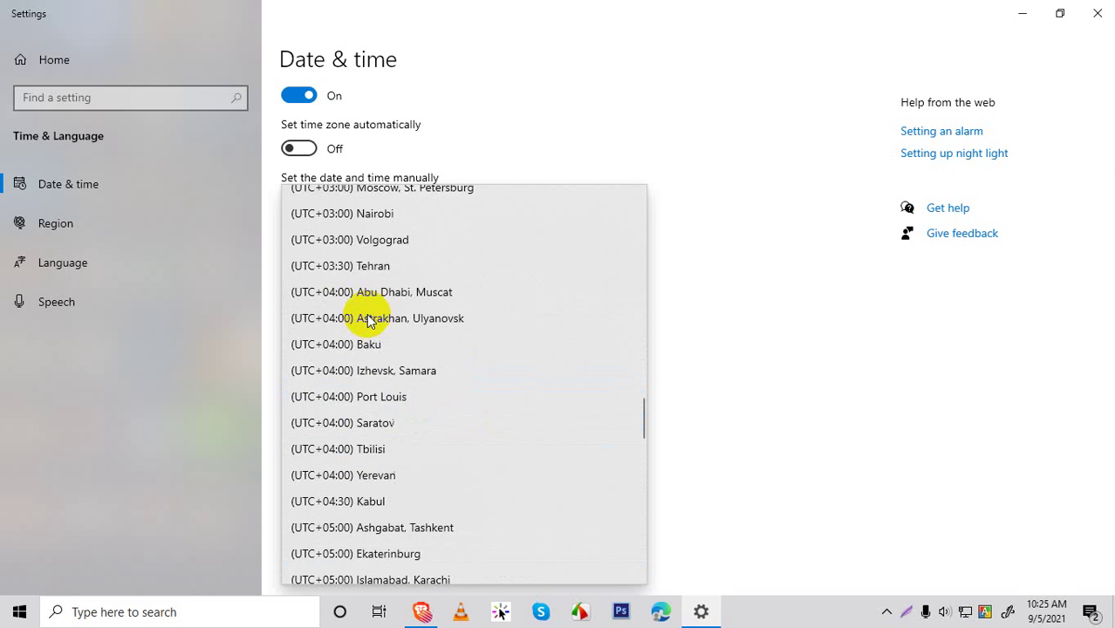
click(610, 158)
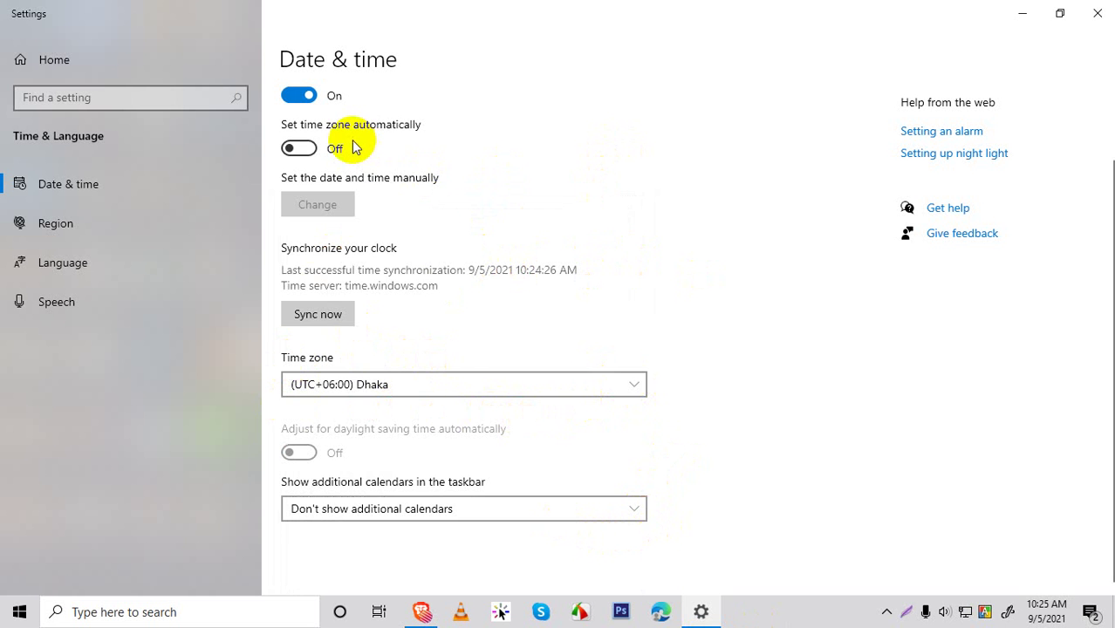
Turn off automatic time setting and open the manual date and time change dialog.
scroll(375, 157, up, 2)
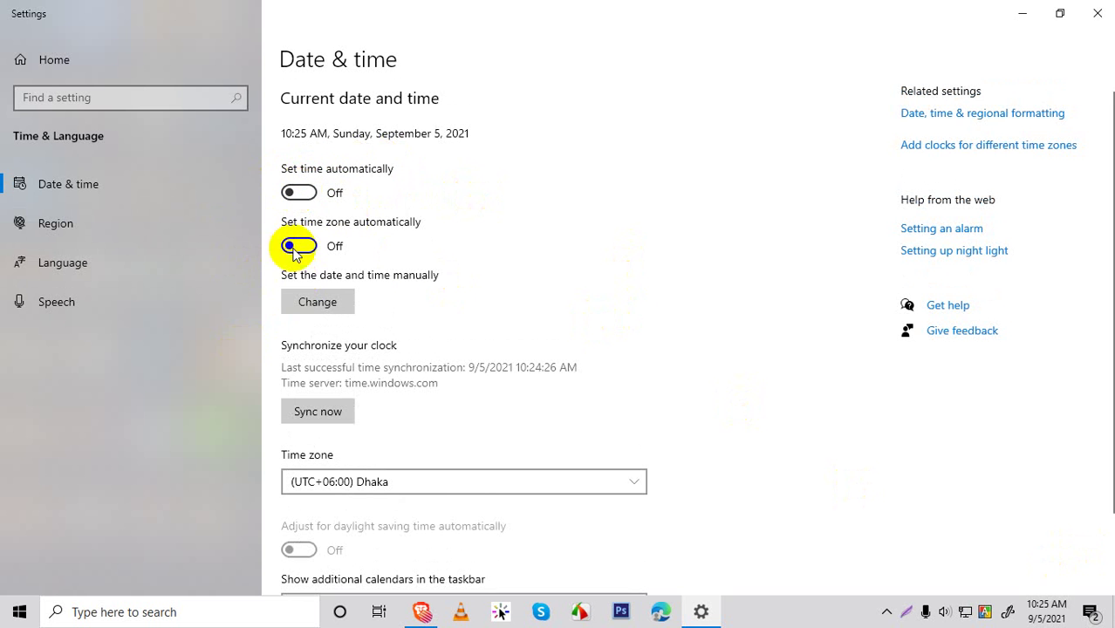
click(319, 302)
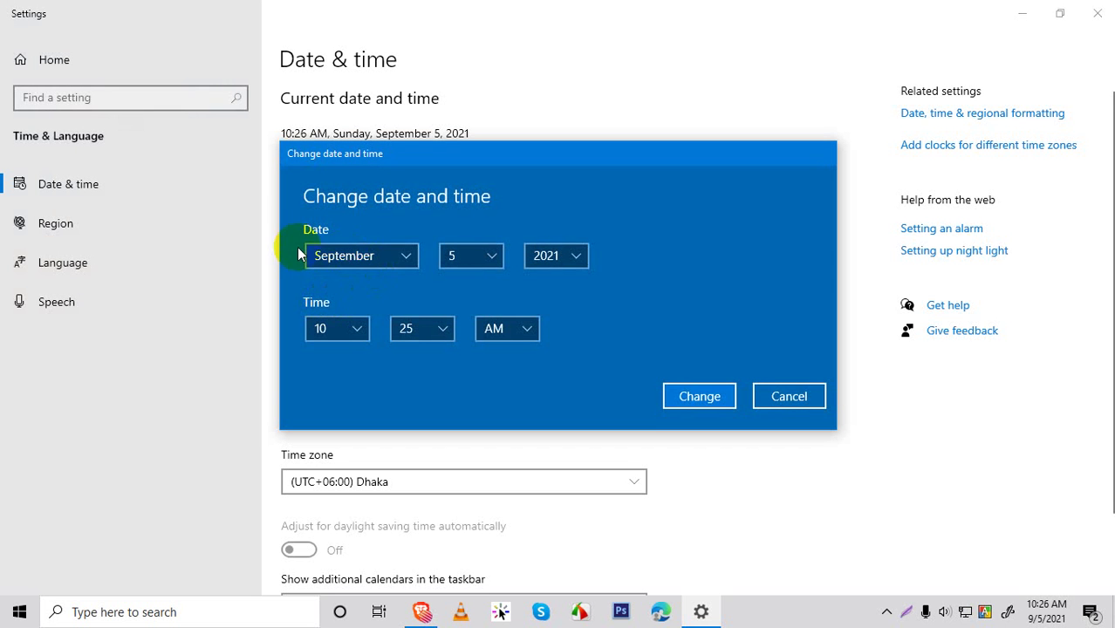
Examine the month and day choices for the manual date, keeping September 5.
click(337, 256)
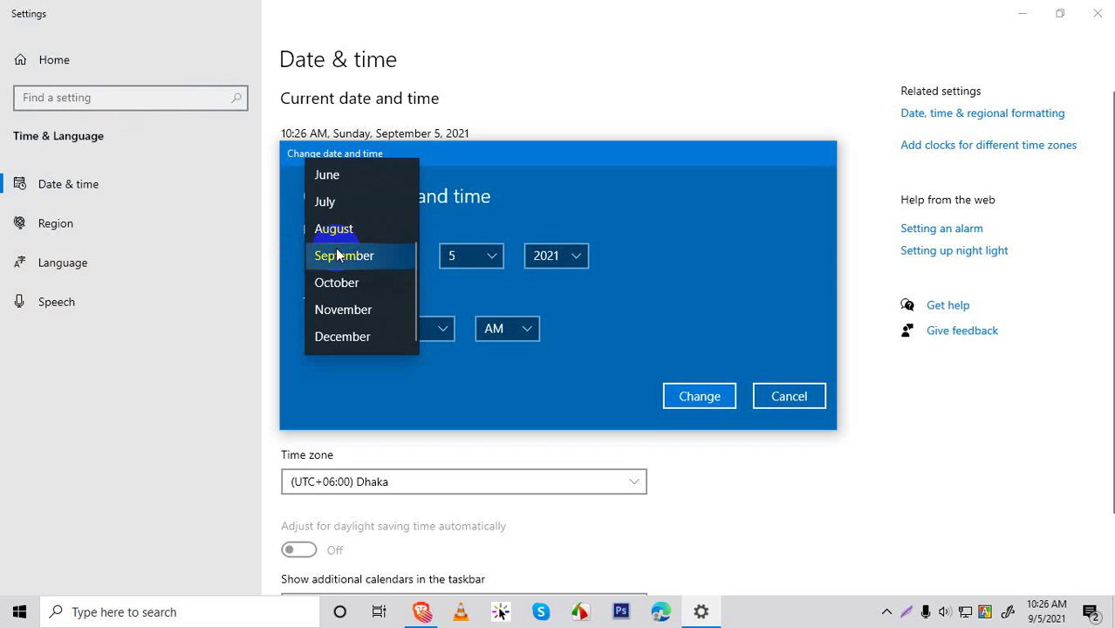
click(337, 256)
click(453, 254)
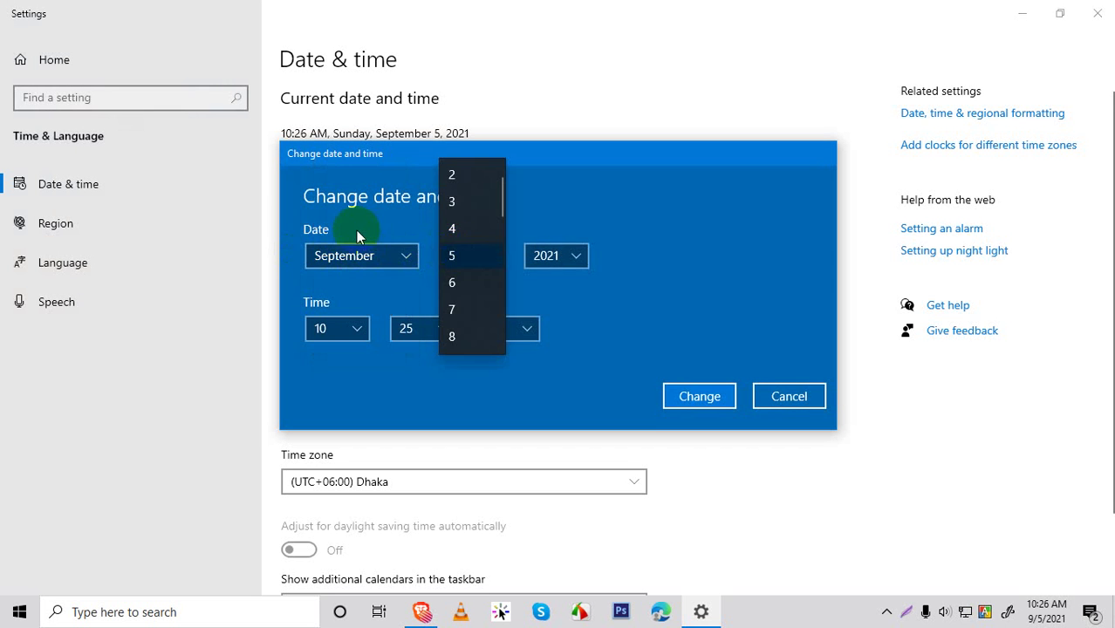
click(331, 232)
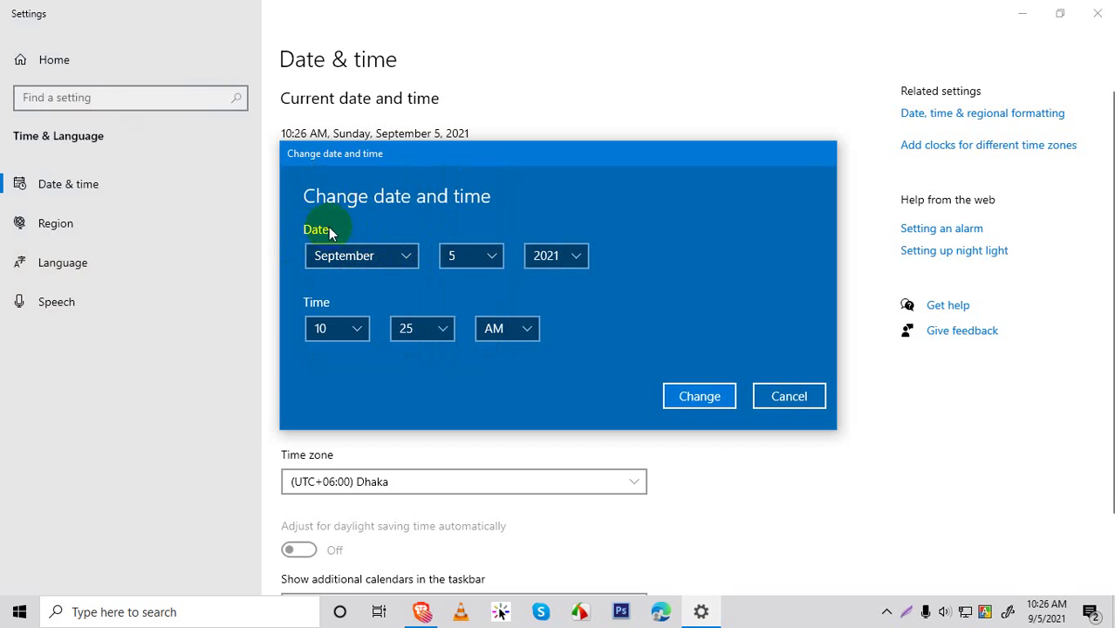
Examine the hour and minute choices for the manual time, keeping 10:25.
click(355, 333)
scroll(340, 301, up, 5)
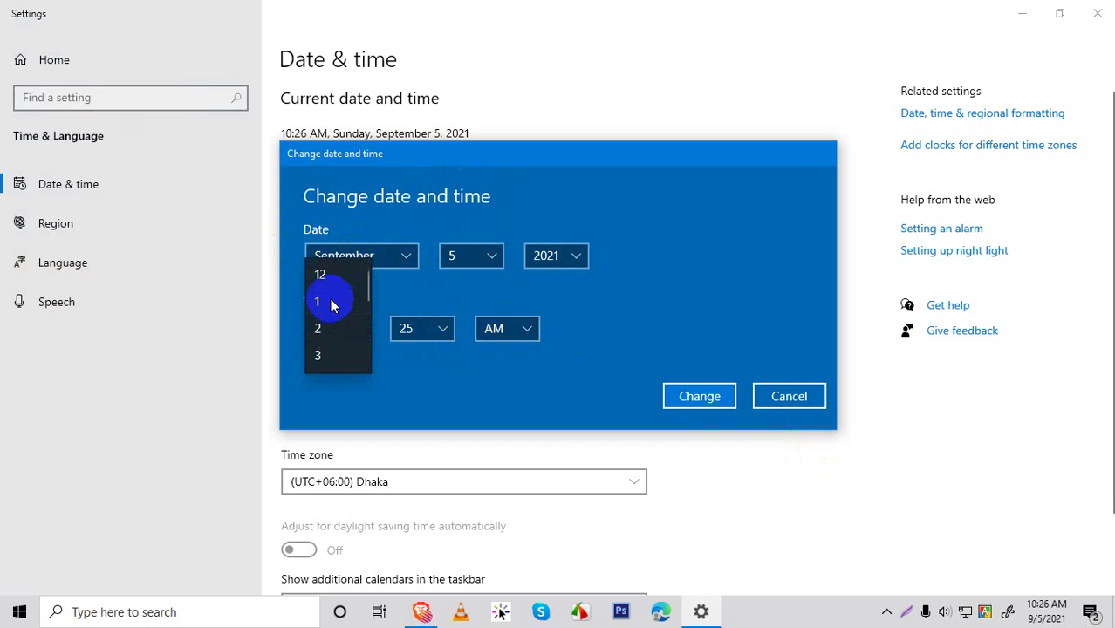
click(647, 291)
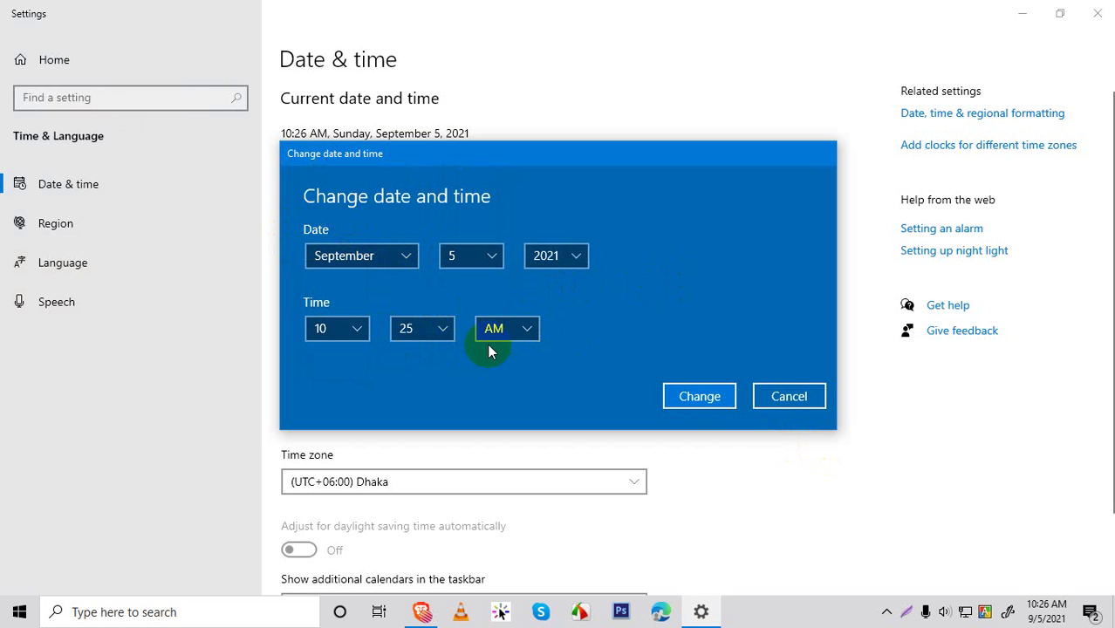
click(434, 332)
scroll(418, 316, down, 2)
scroll(417, 316, up, 2)
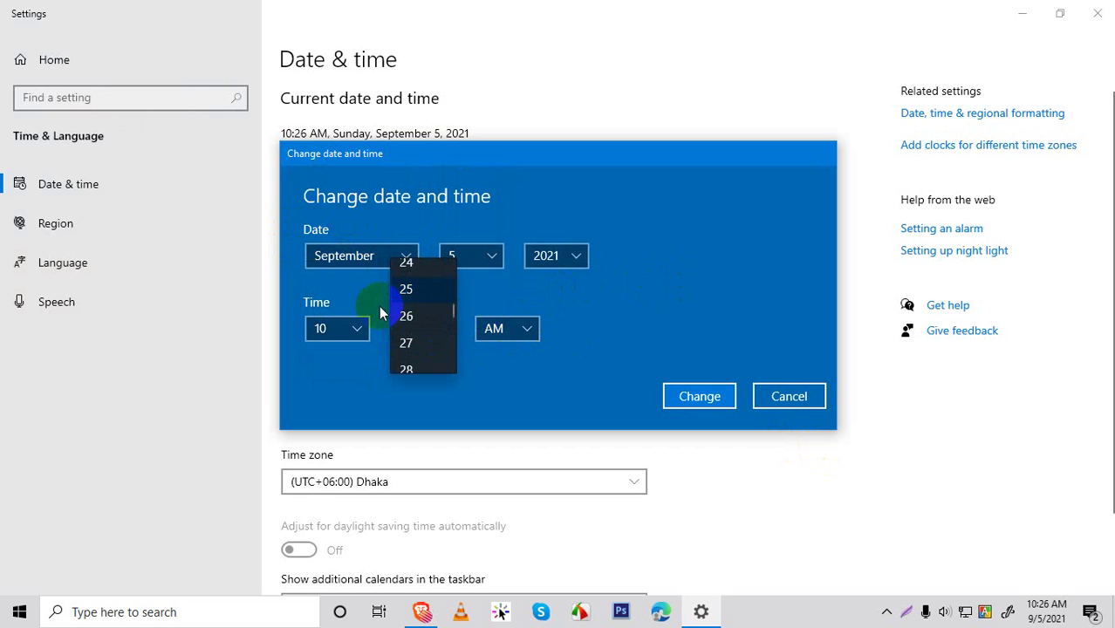
click(380, 314)
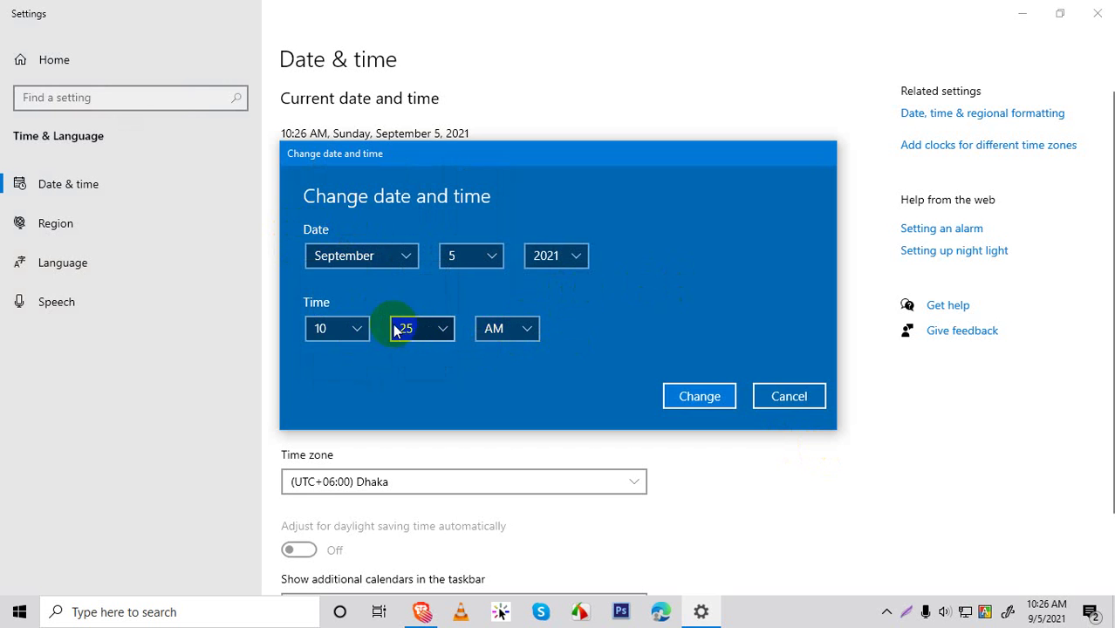
Review the hour, minute and AM/PM choices and apply September 5, 2021, 10:25 AM as the date and time.
click(341, 329)
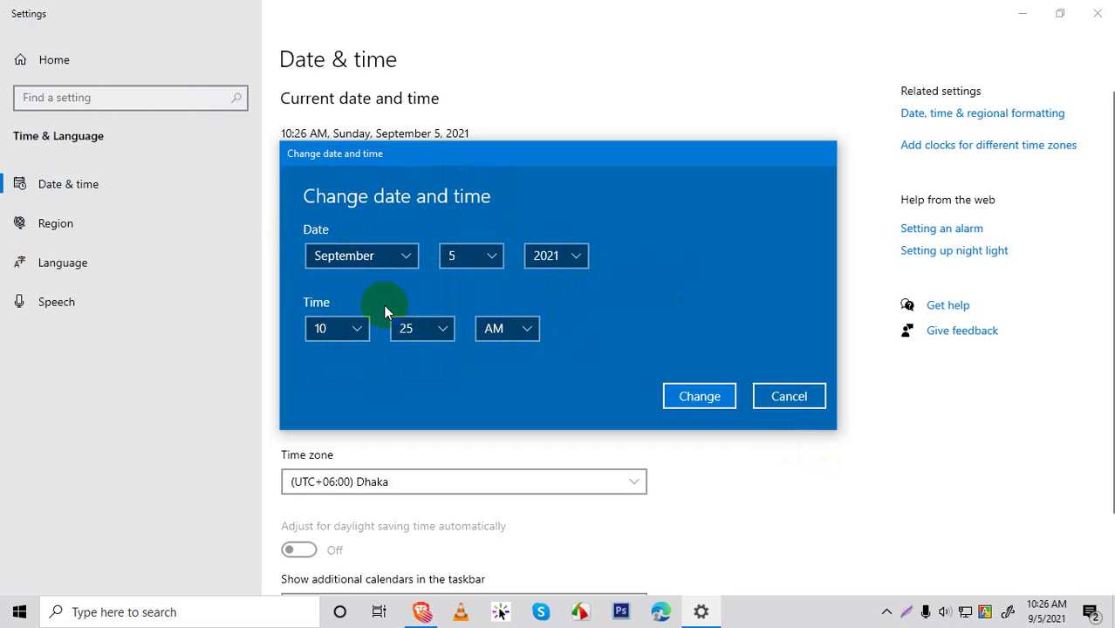
click(493, 328)
click(567, 349)
click(352, 331)
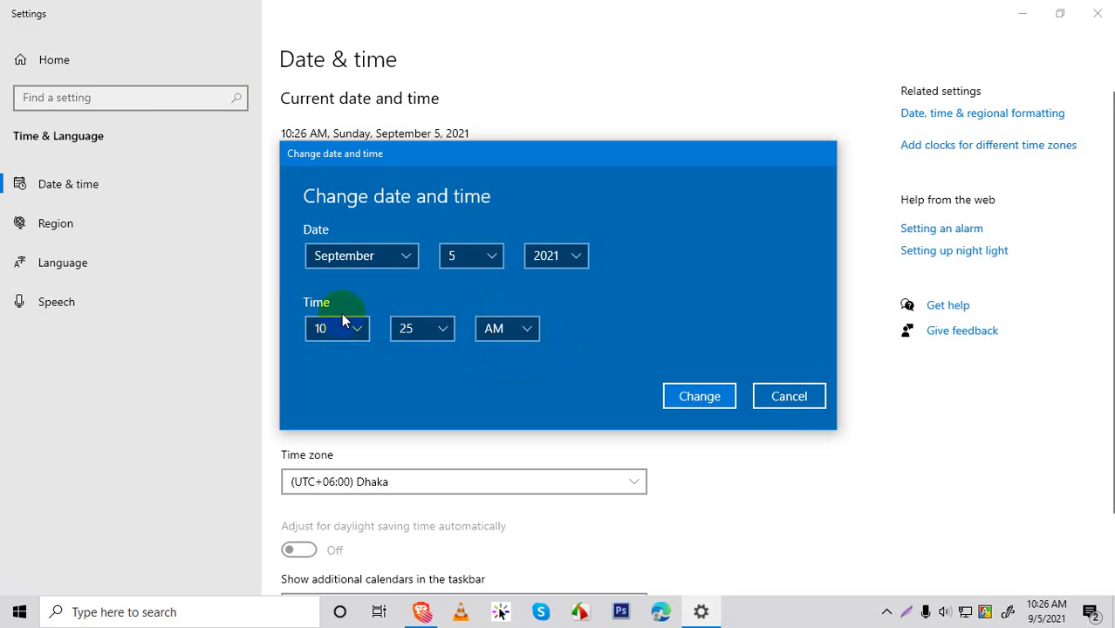
click(417, 330)
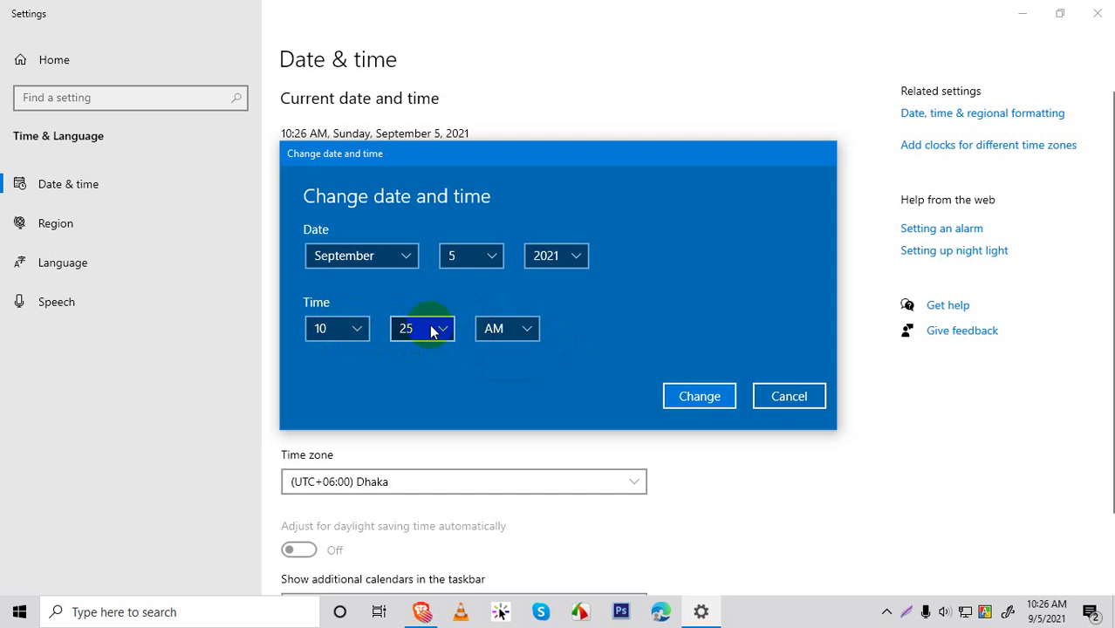
click(491, 332)
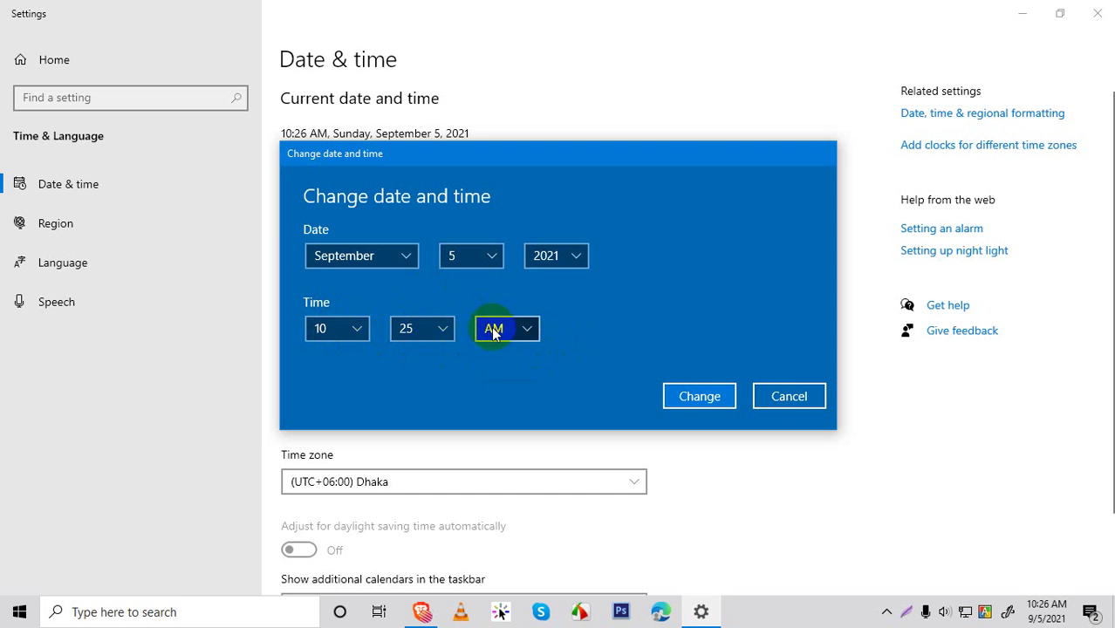
click(685, 398)
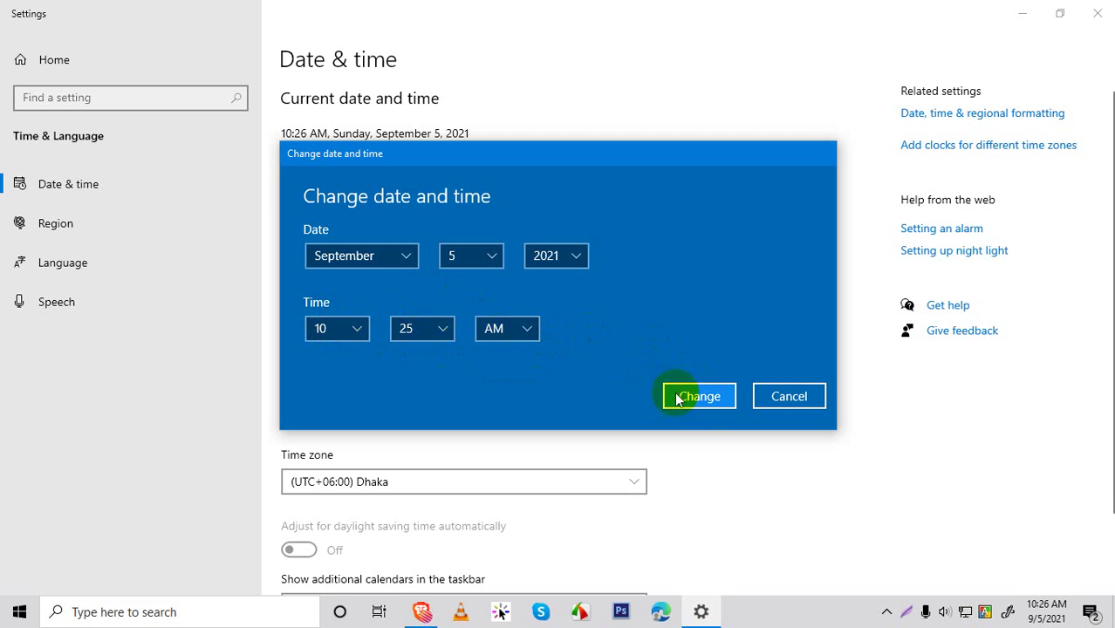
Set the manual time's hour to 11, apply the change and check the system clock.
click(342, 337)
click(328, 353)
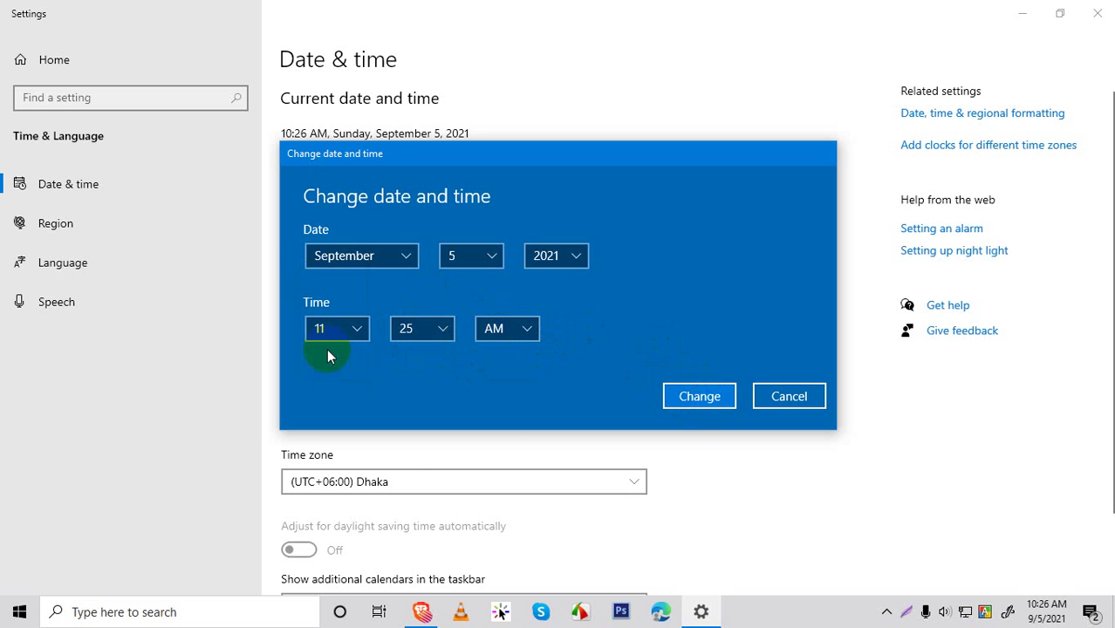
click(699, 396)
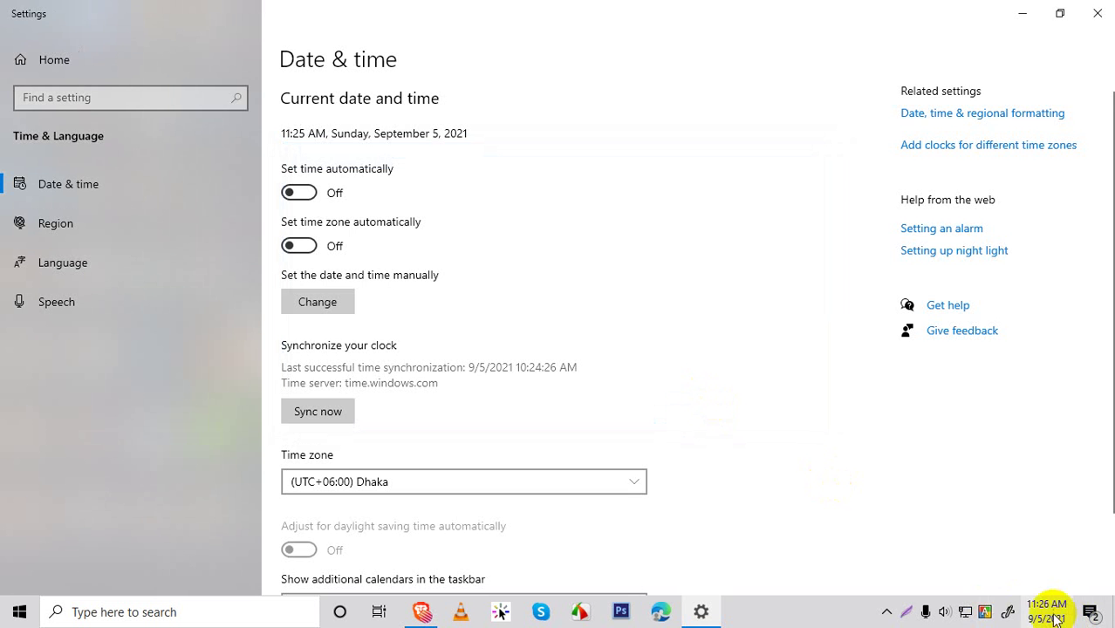
mouse_move(1036, 610)
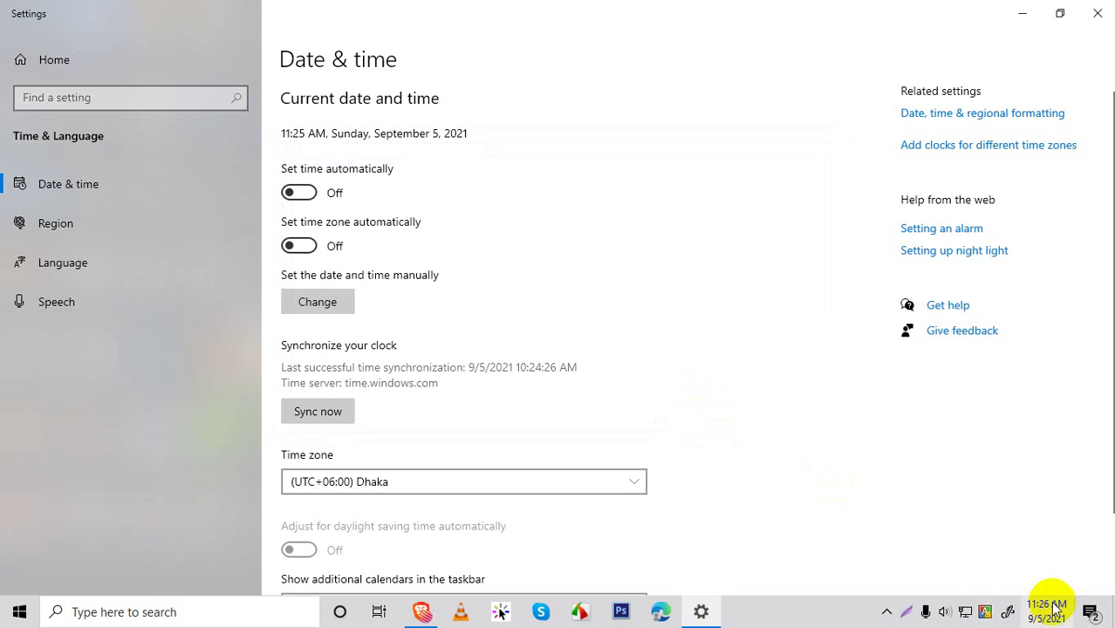
Set the manual time's hour back to 10, apply the change and check the system clock.
click(332, 304)
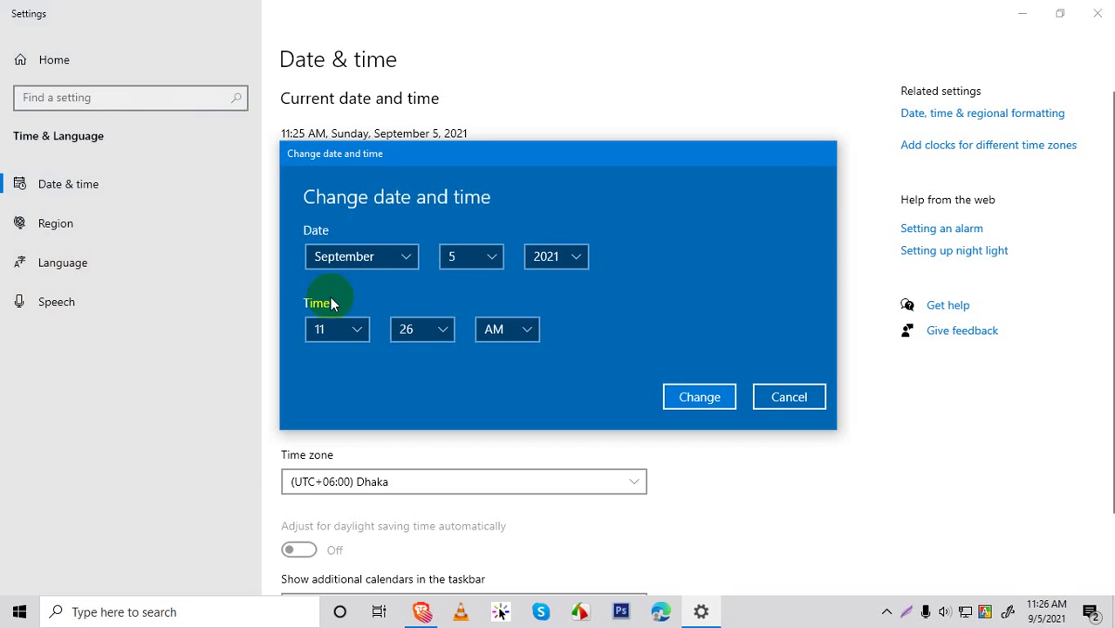
click(337, 333)
click(343, 301)
click(720, 408)
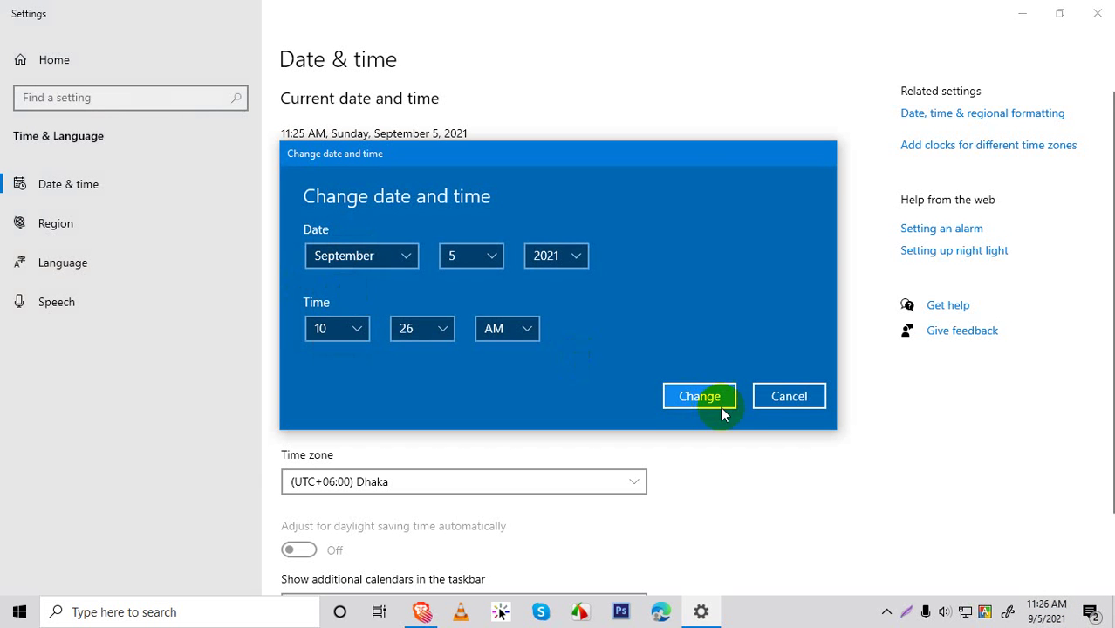
mouse_move(1033, 617)
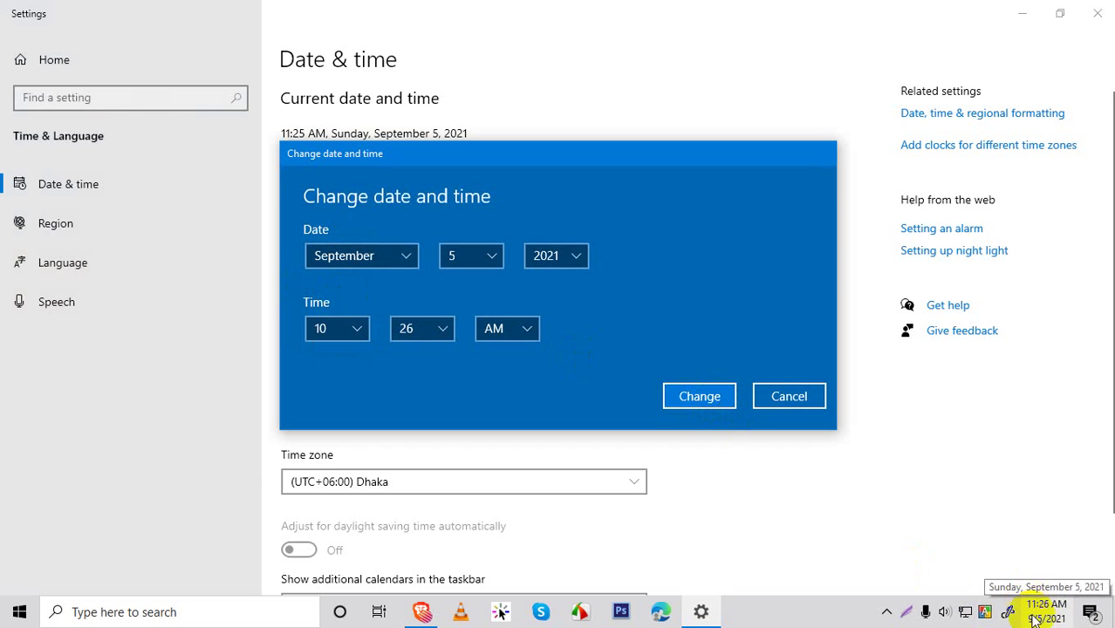
click(702, 396)
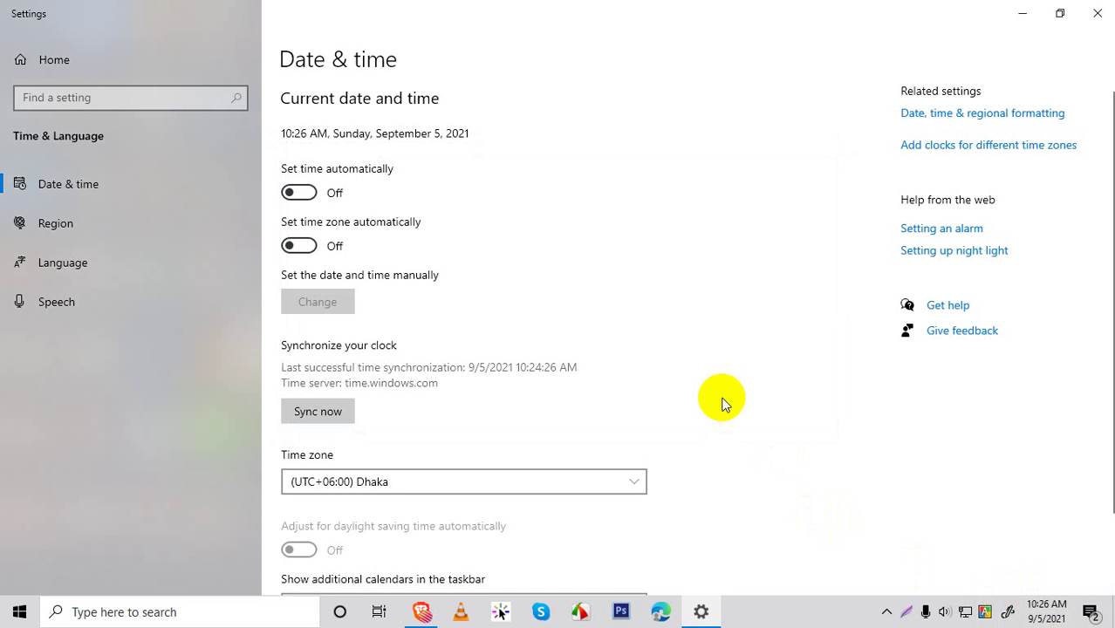
mouse_move(1040, 614)
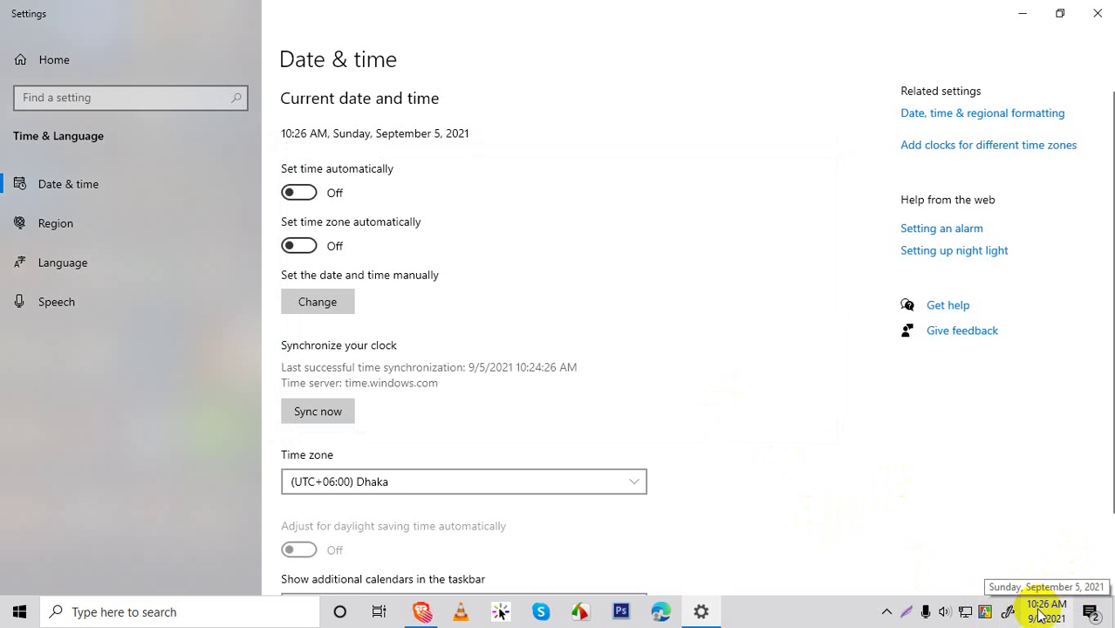
Close the date and time settings and refresh the desktop several times.
click(1097, 12)
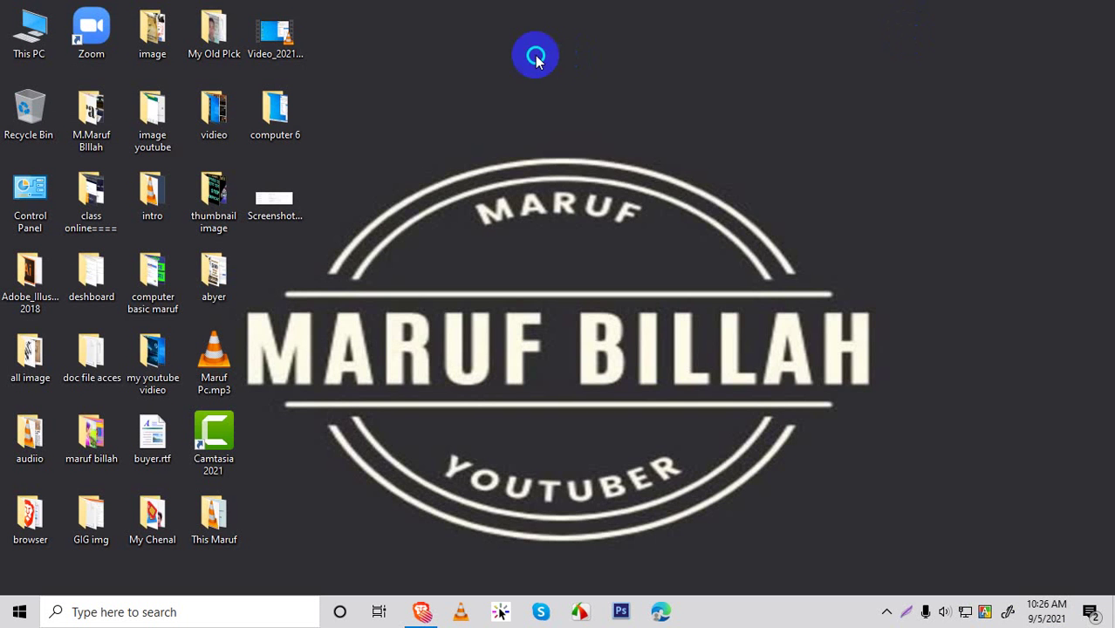
right_click(537, 54)
click(551, 101)
right_click(562, 109)
click(583, 153)
right_click(582, 155)
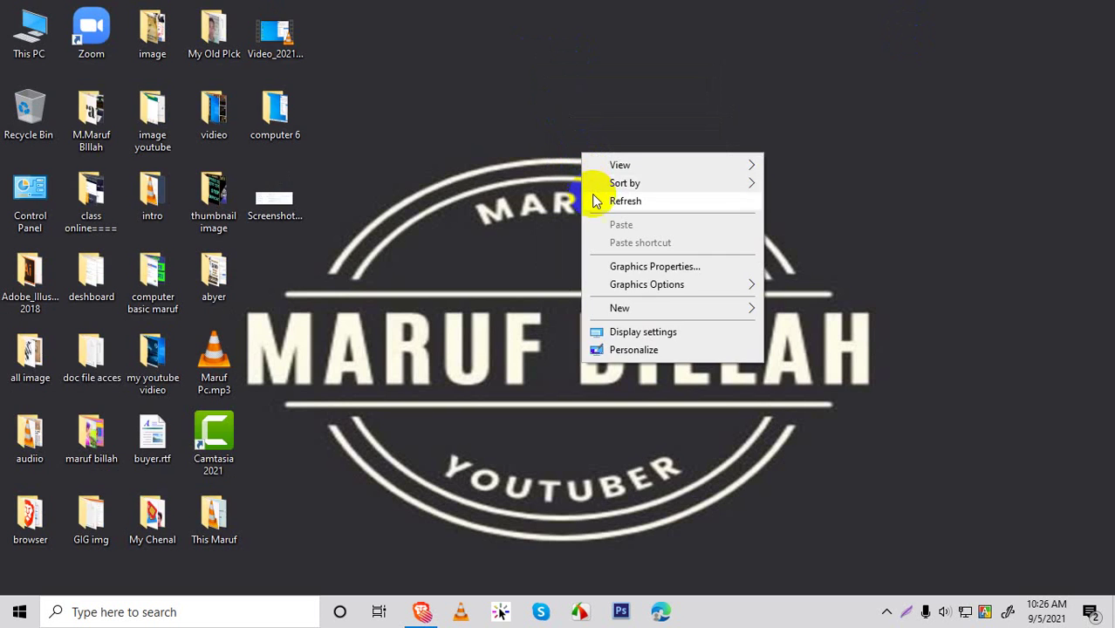
right_click(597, 197)
click(615, 247)
right_click(615, 241)
click(634, 286)
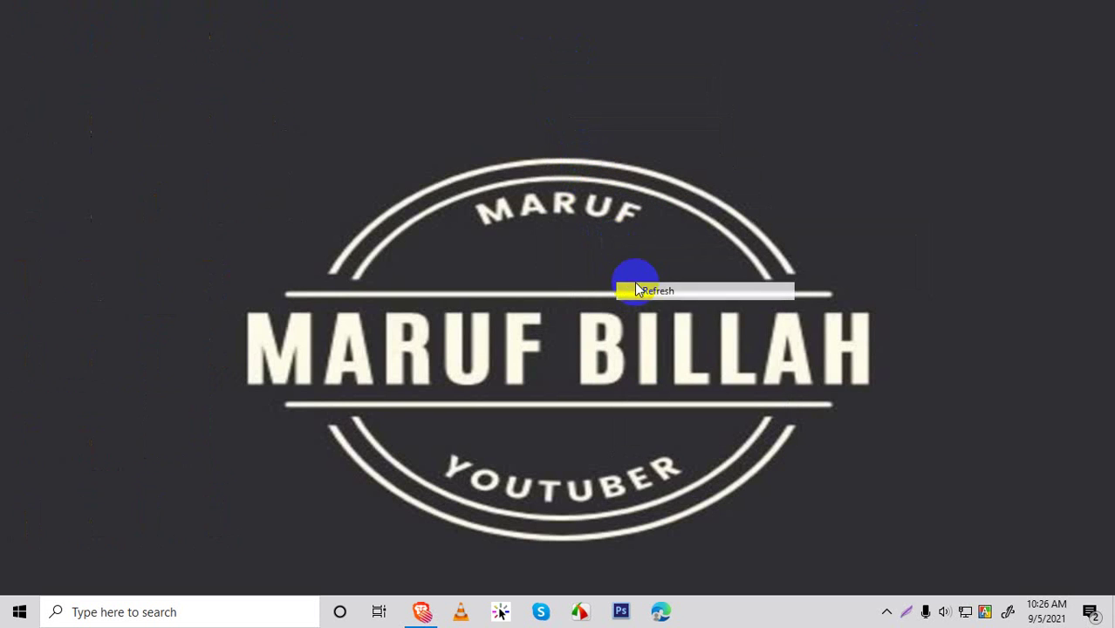
Change the desktop background to the blue Windows picture and close the personalization settings.
right_click(567, 195)
click(625, 387)
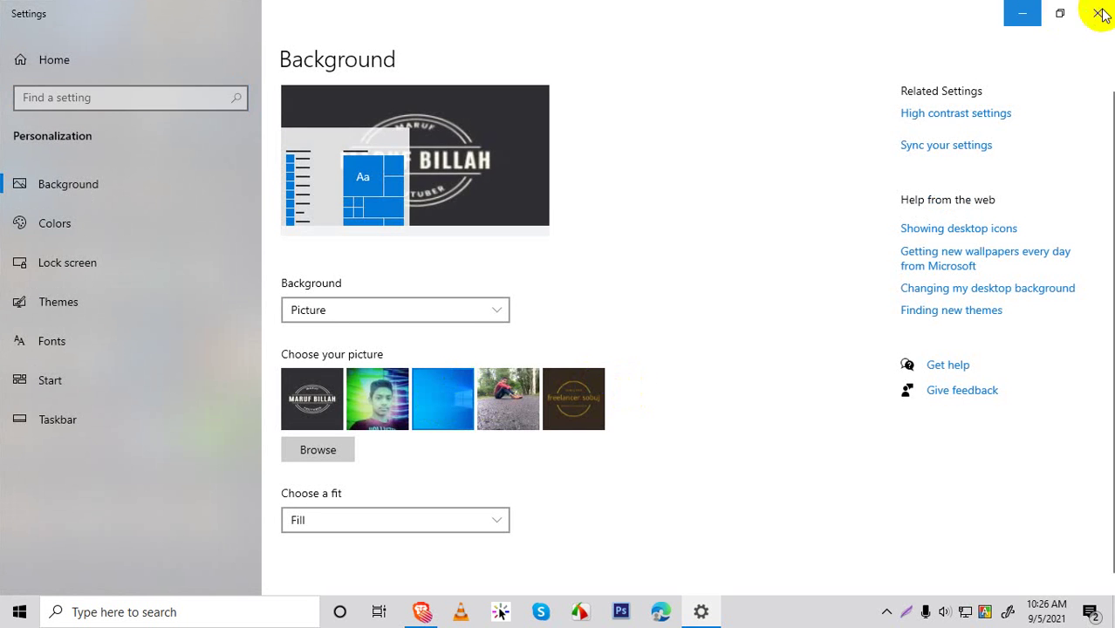
click(1098, 13)
Refresh the desktop repeatedly with the new background in place.
right_click(641, 12)
click(667, 55)
right_click(667, 58)
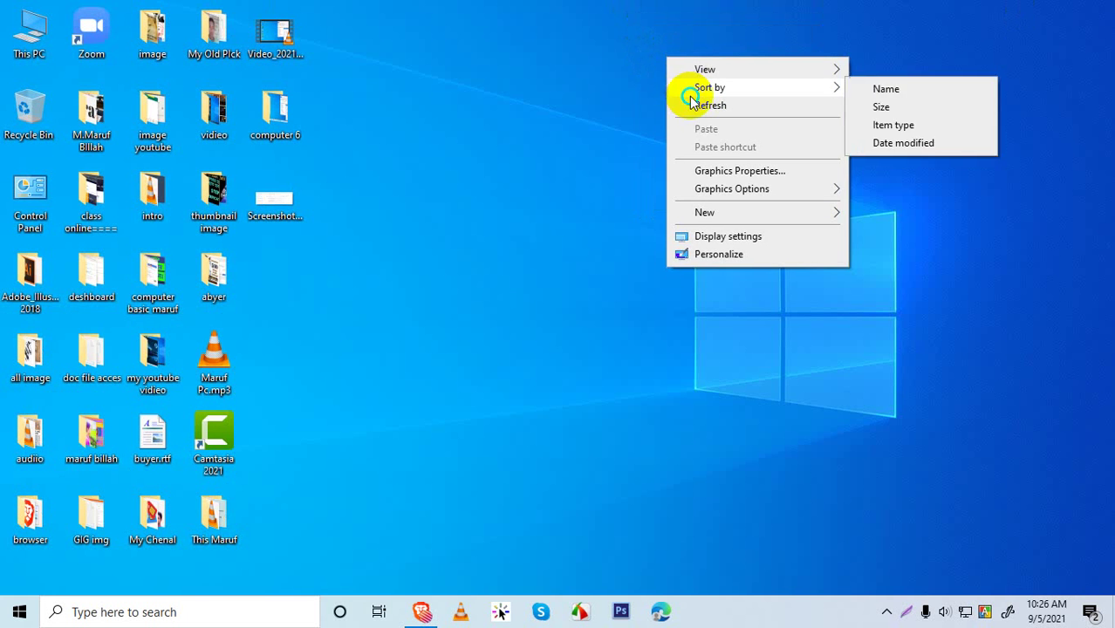
click(690, 103)
right_click(700, 109)
click(705, 154)
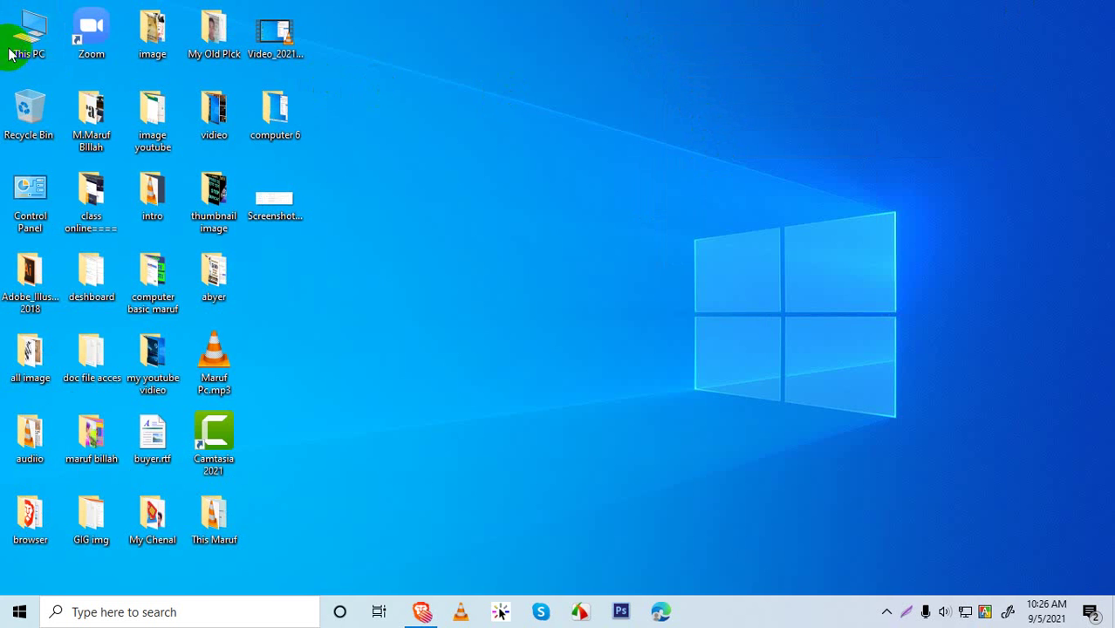
Open This PC, maximize its window and close it.
click(35, 35)
double_click(32, 32)
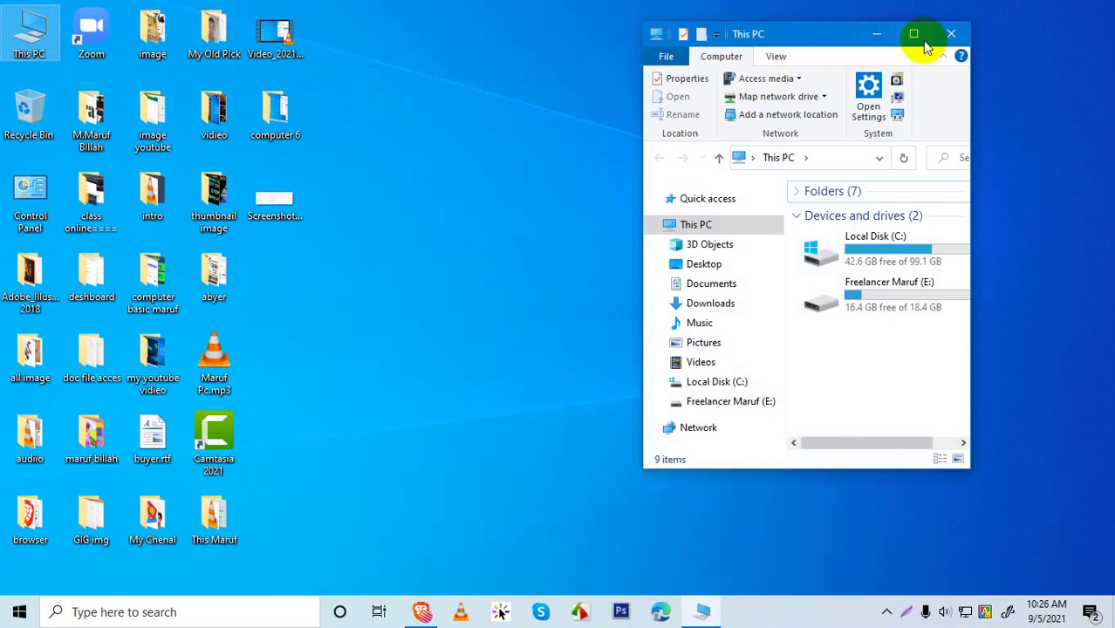
click(914, 34)
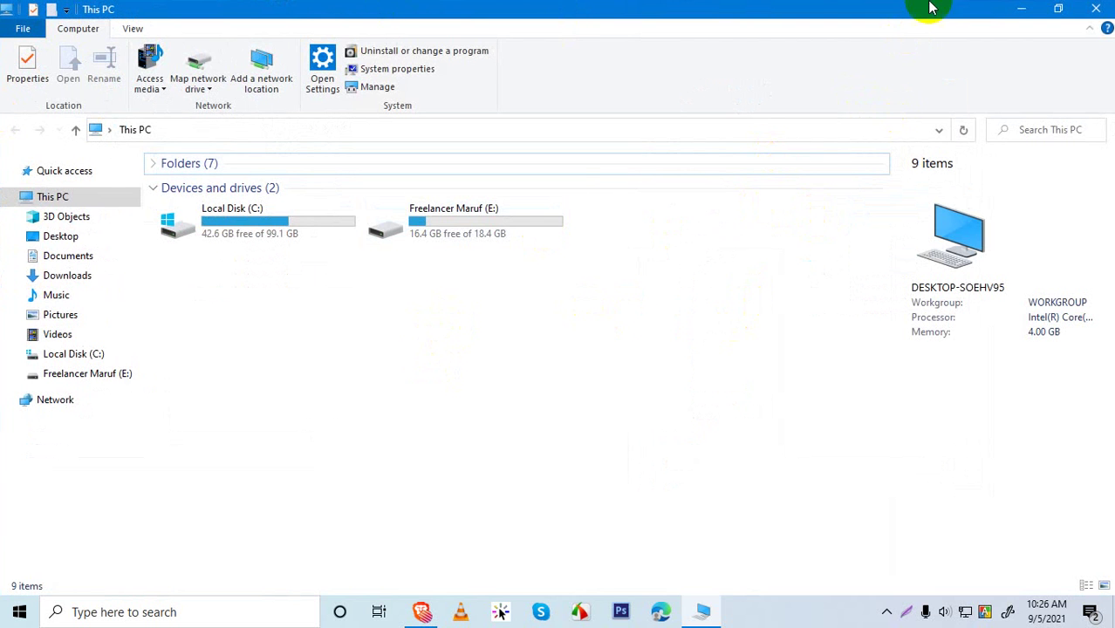
click(1095, 8)
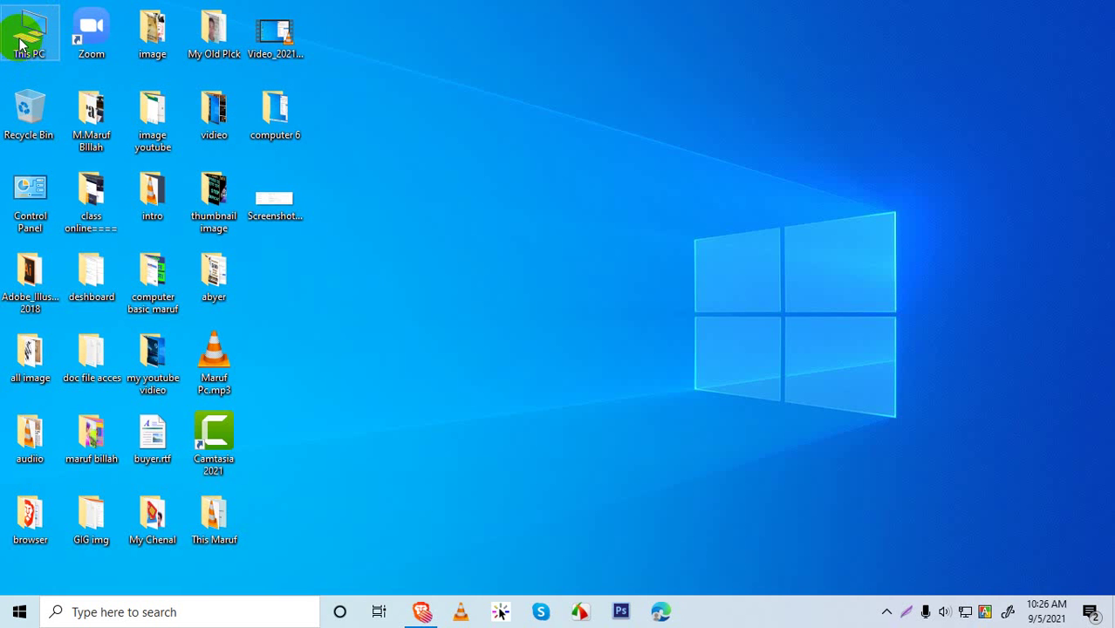
Open This PC and examine the computer's processor, memory and system type in its properties, closing the System window when done.
double_click(26, 33)
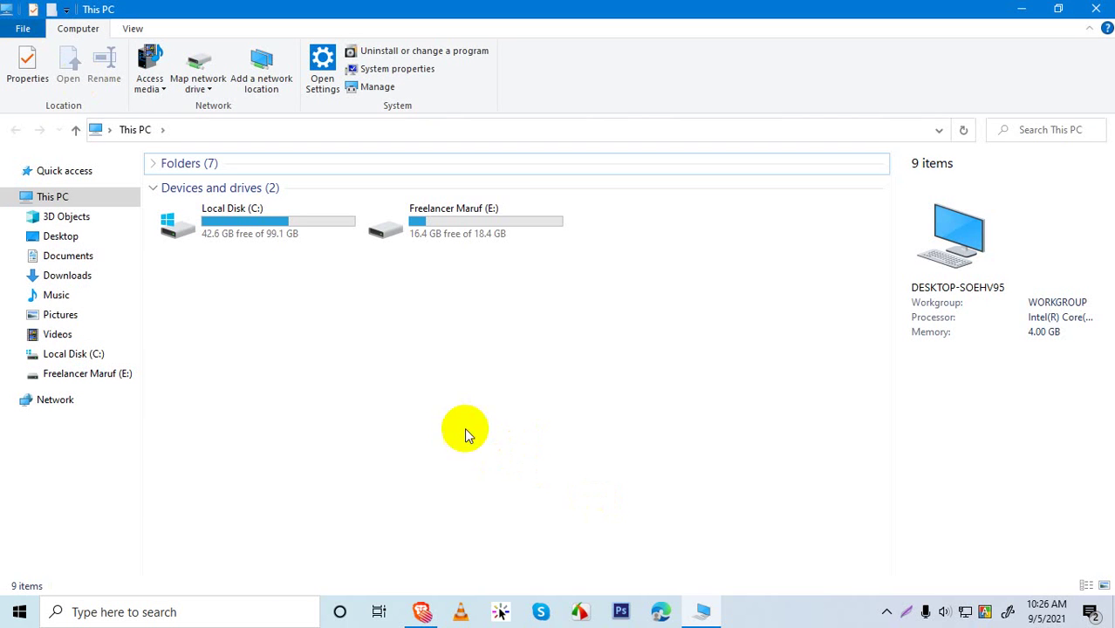
right_click(393, 354)
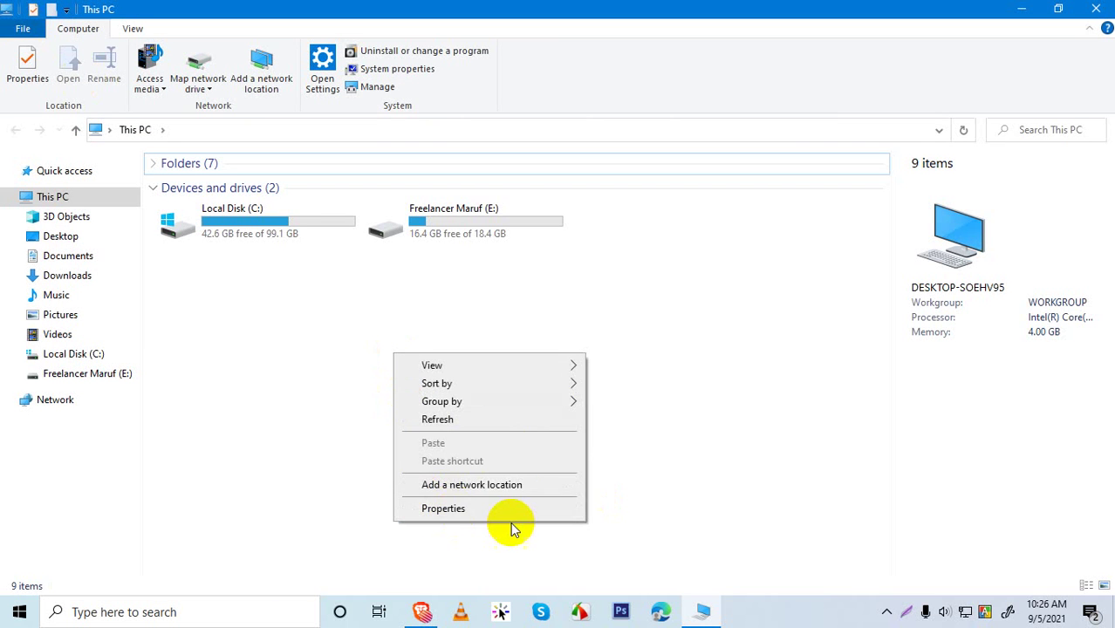
click(484, 514)
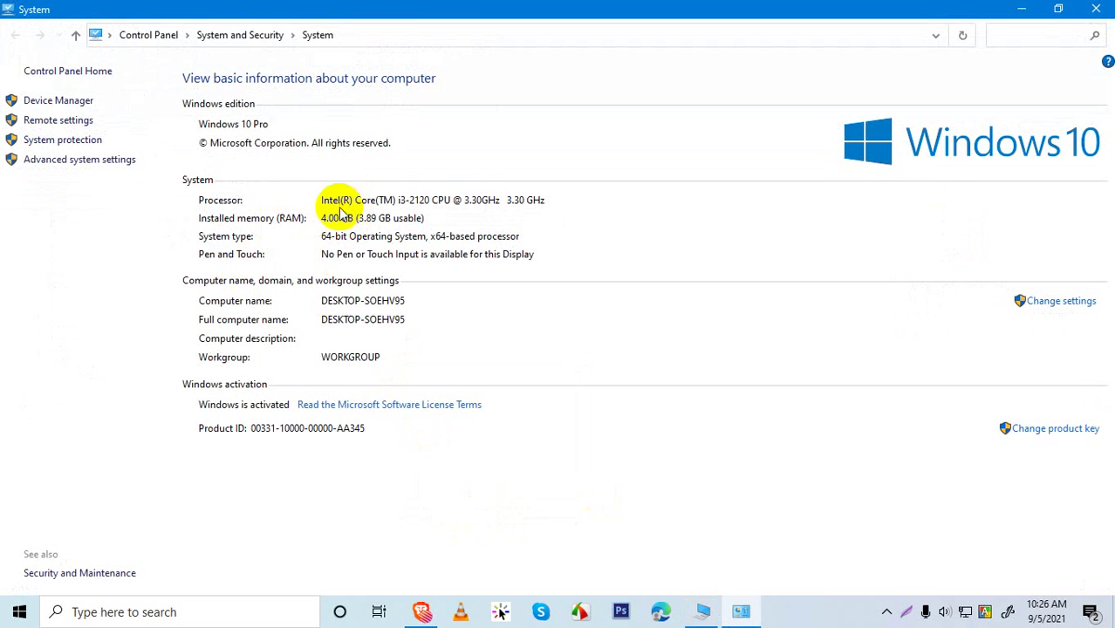
click(389, 214)
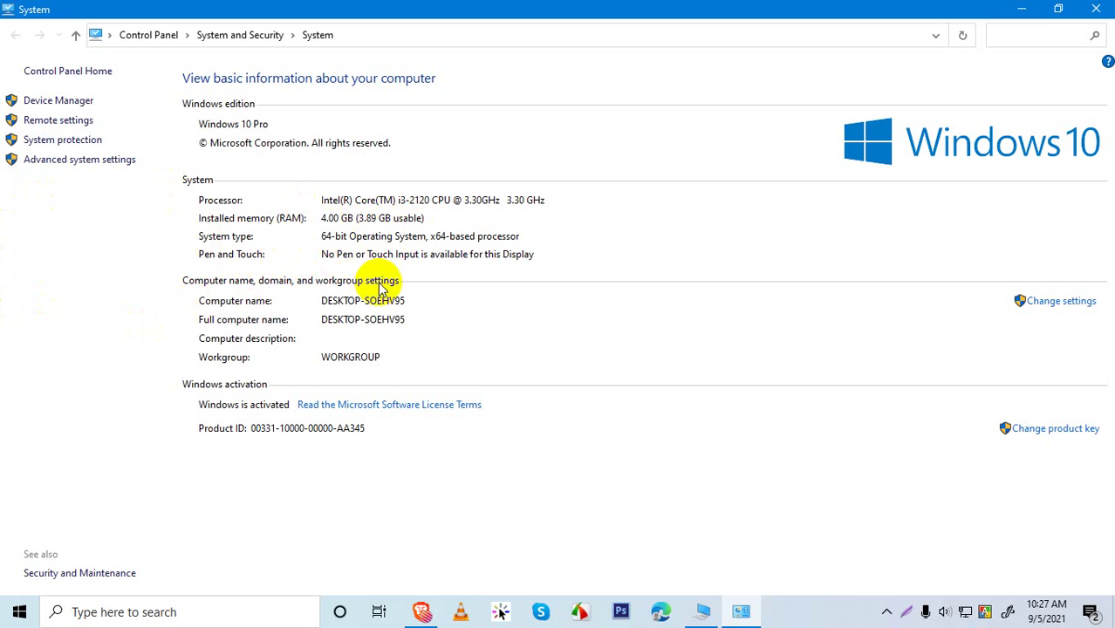
click(290, 310)
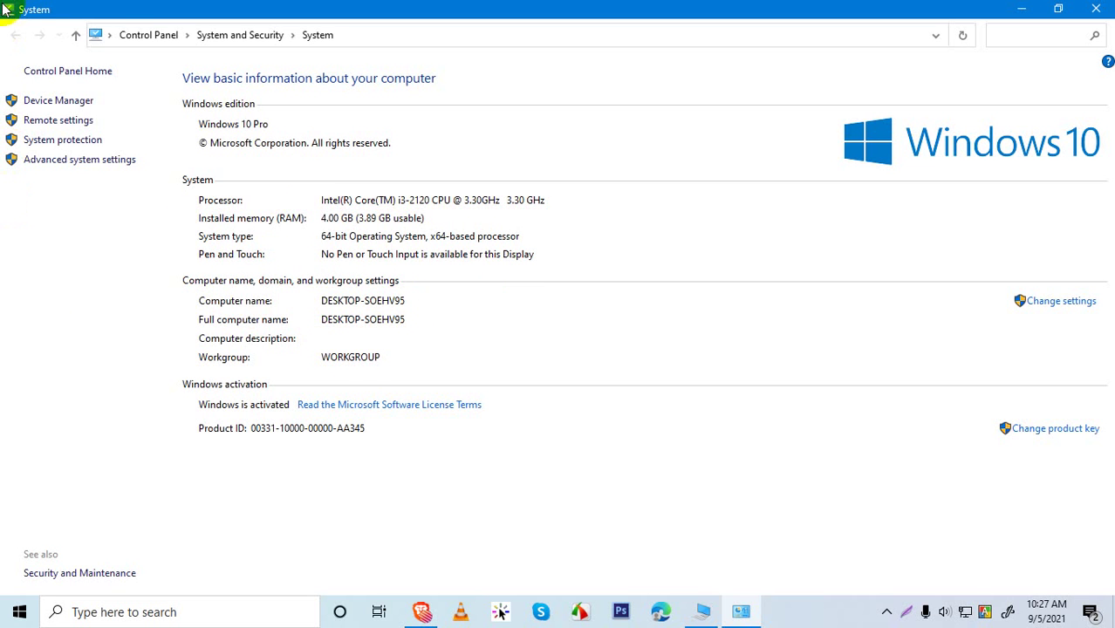
click(1096, 8)
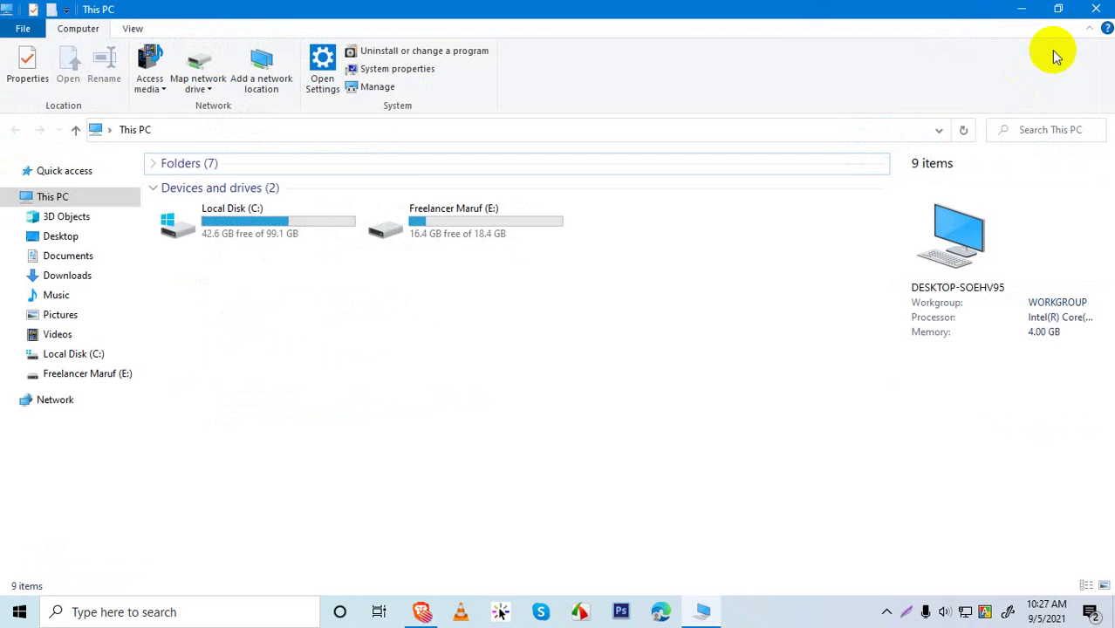
Refresh the This PC drive view several times.
right_click(692, 299)
click(743, 366)
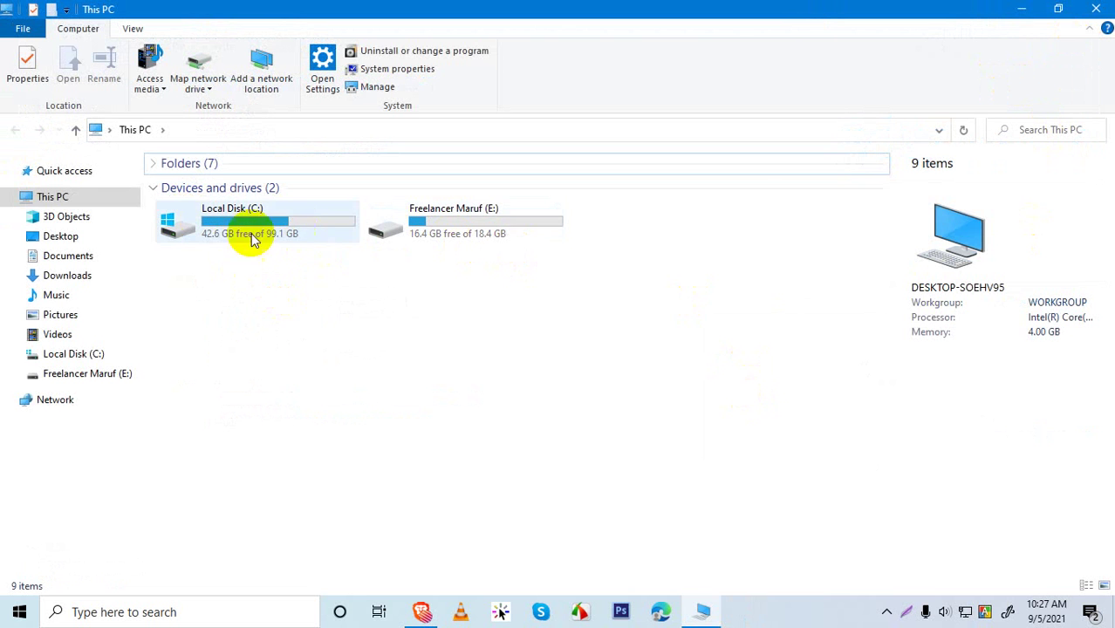
right_click(600, 278)
click(632, 344)
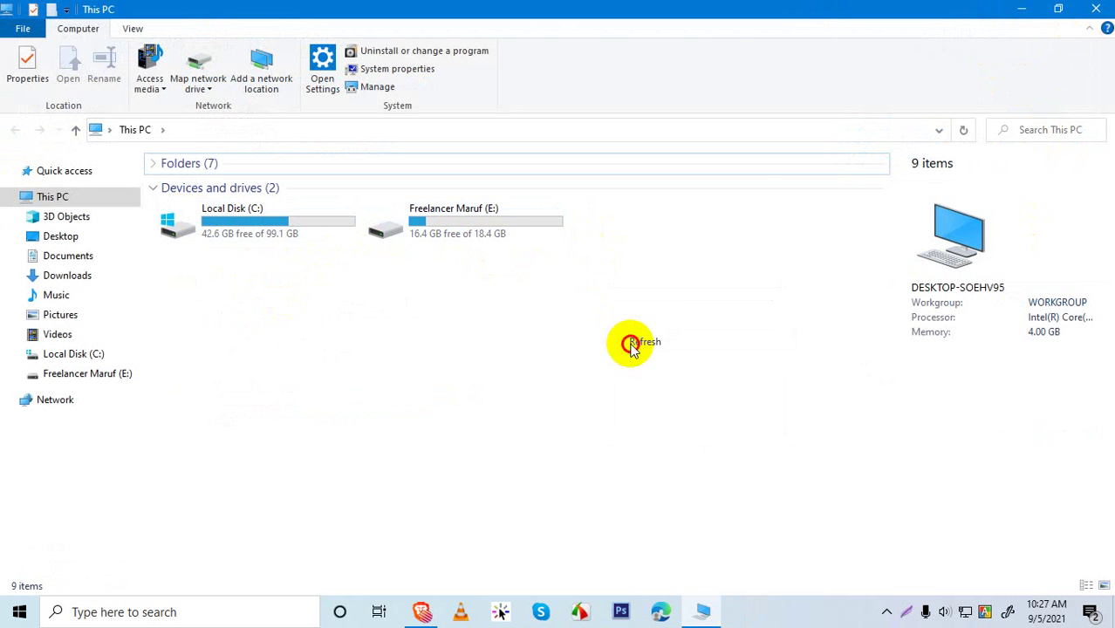
right_click(654, 391)
click(671, 454)
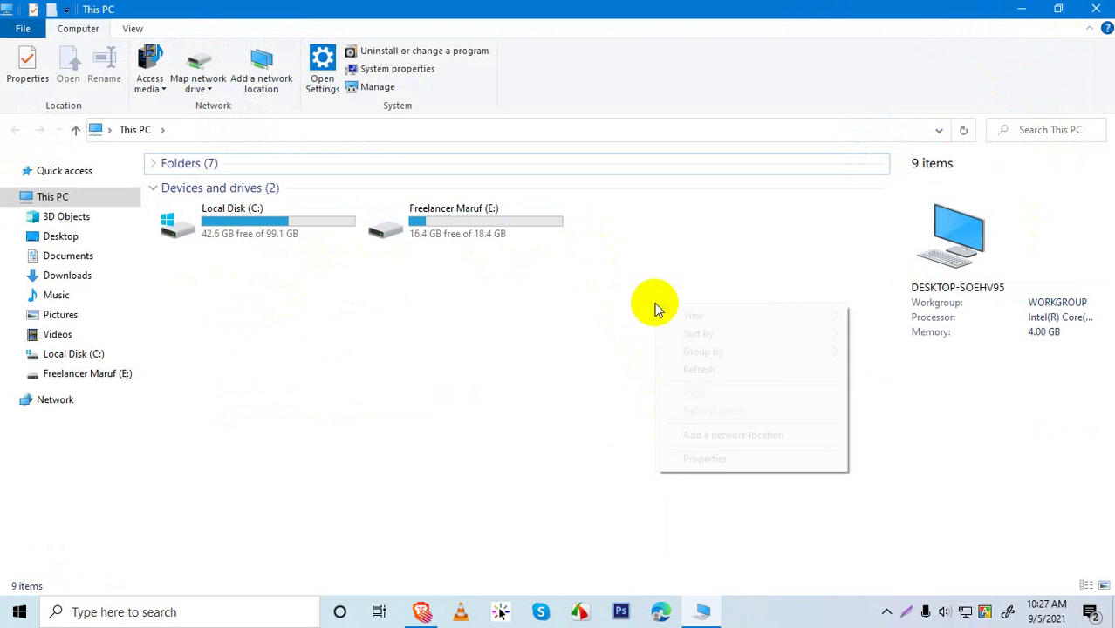
click(680, 369)
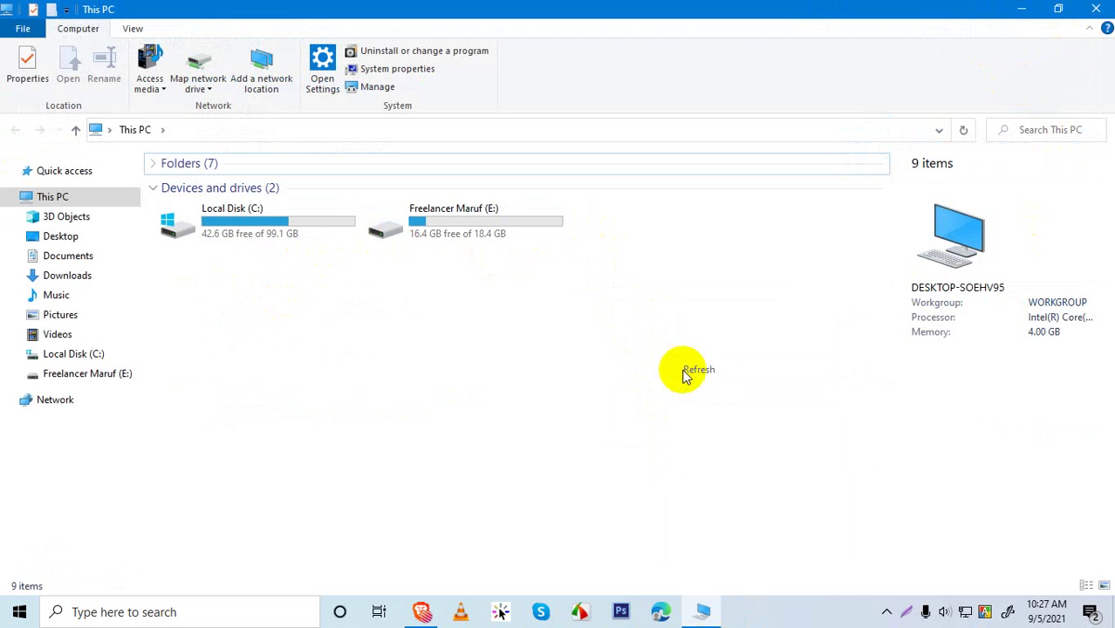
Close This PC and refresh the desktop.
click(1097, 13)
right_click(645, 19)
right_click(678, 75)
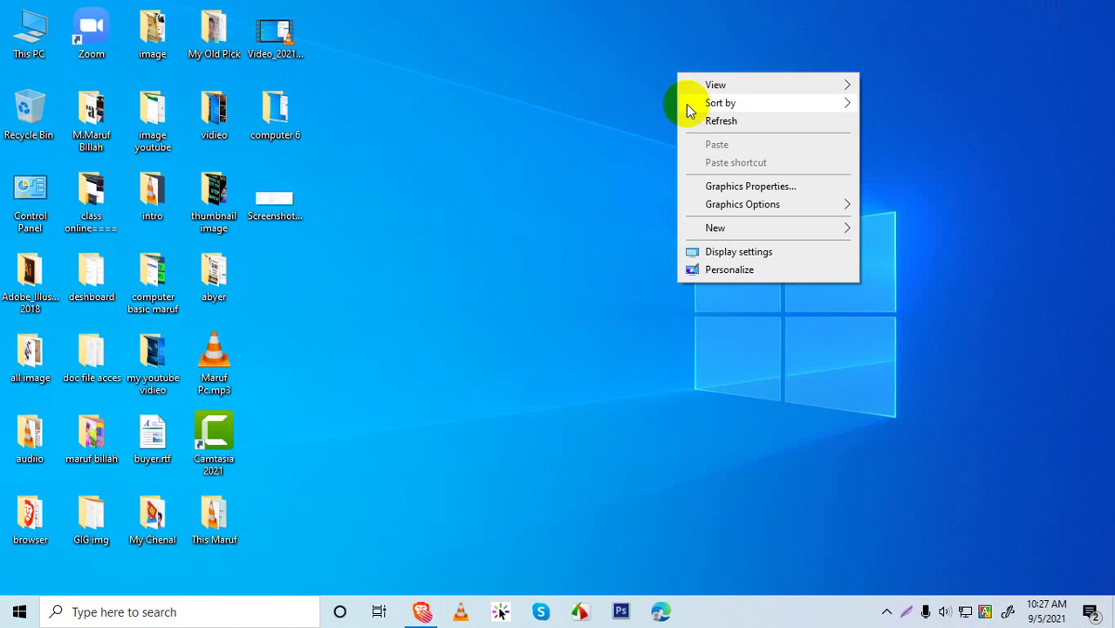
click(698, 120)
Reopen This PC, refresh its drive list and review the space on the listed drives.
click(16, 40)
double_click(2, 32)
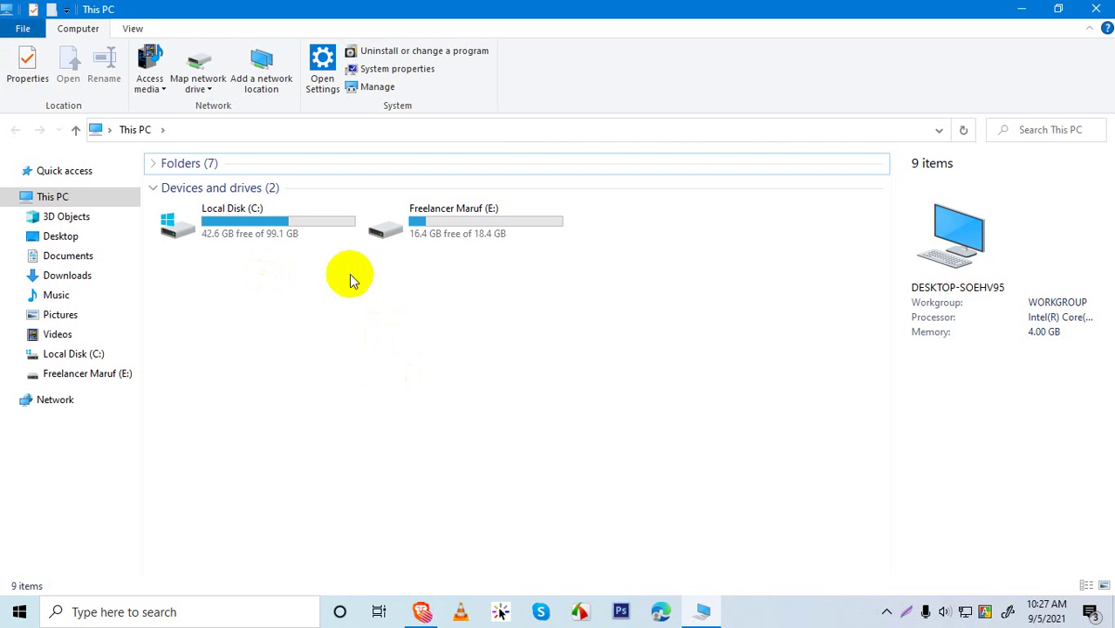
right_click(331, 322)
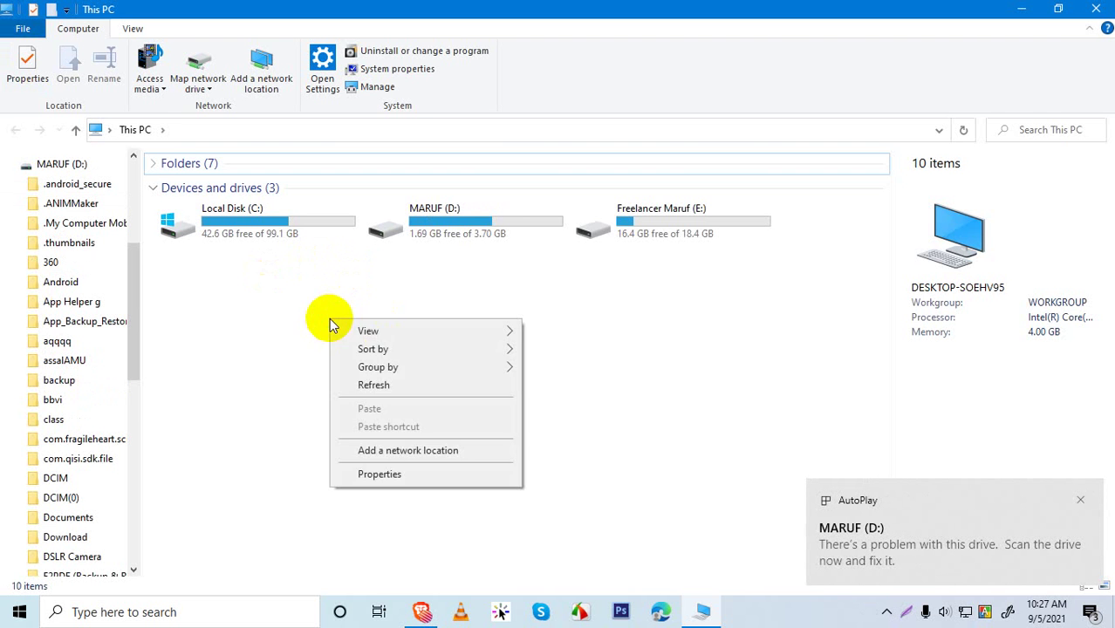
click(373, 384)
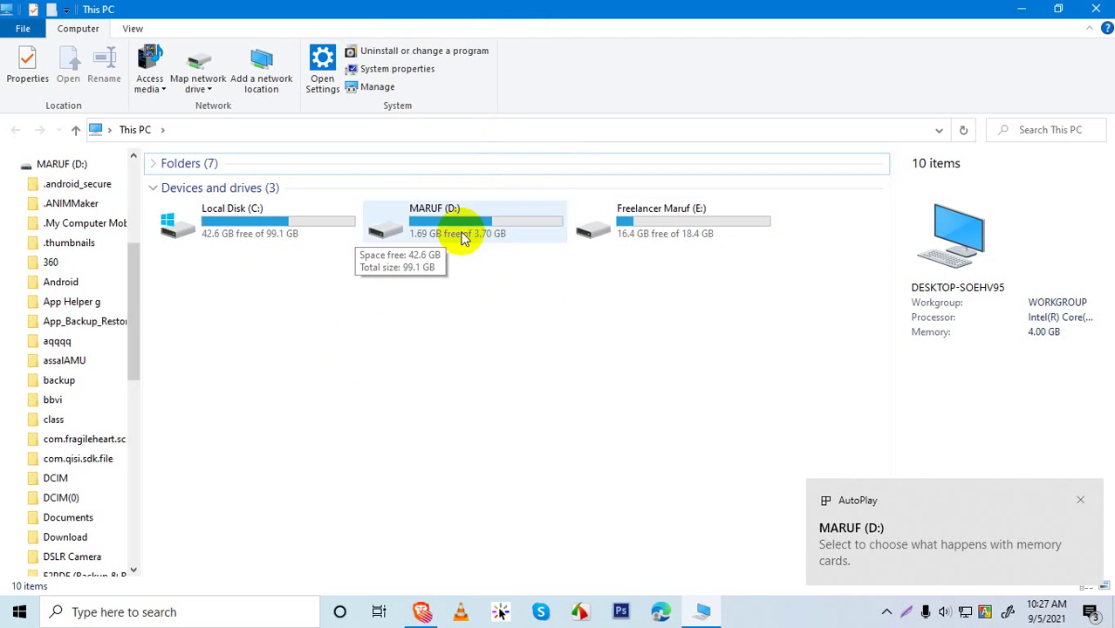
right_click(588, 342)
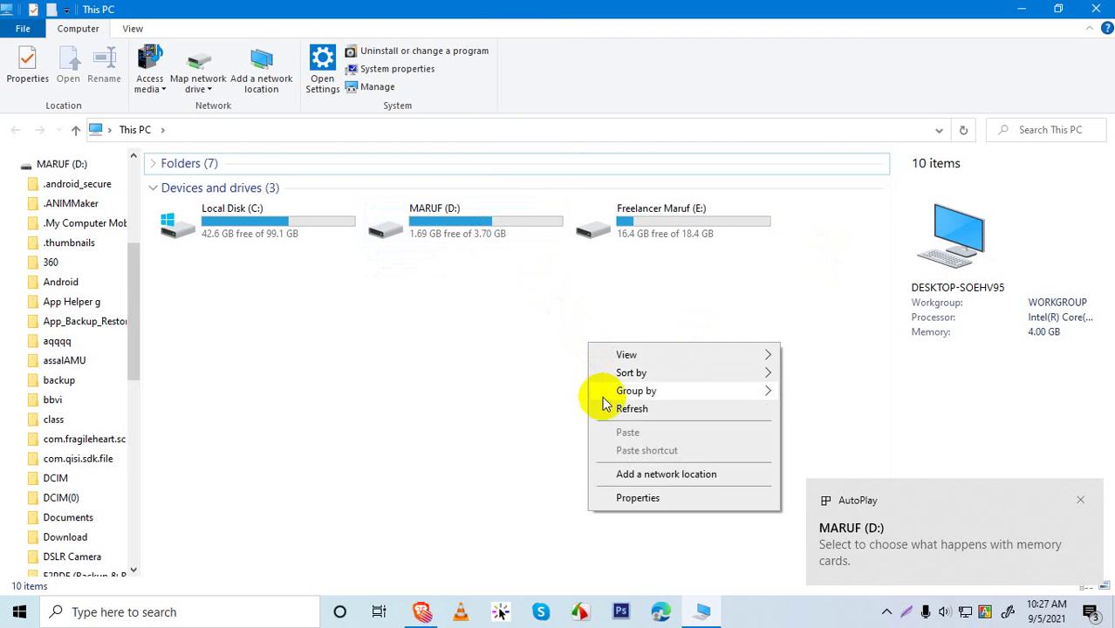
click(607, 403)
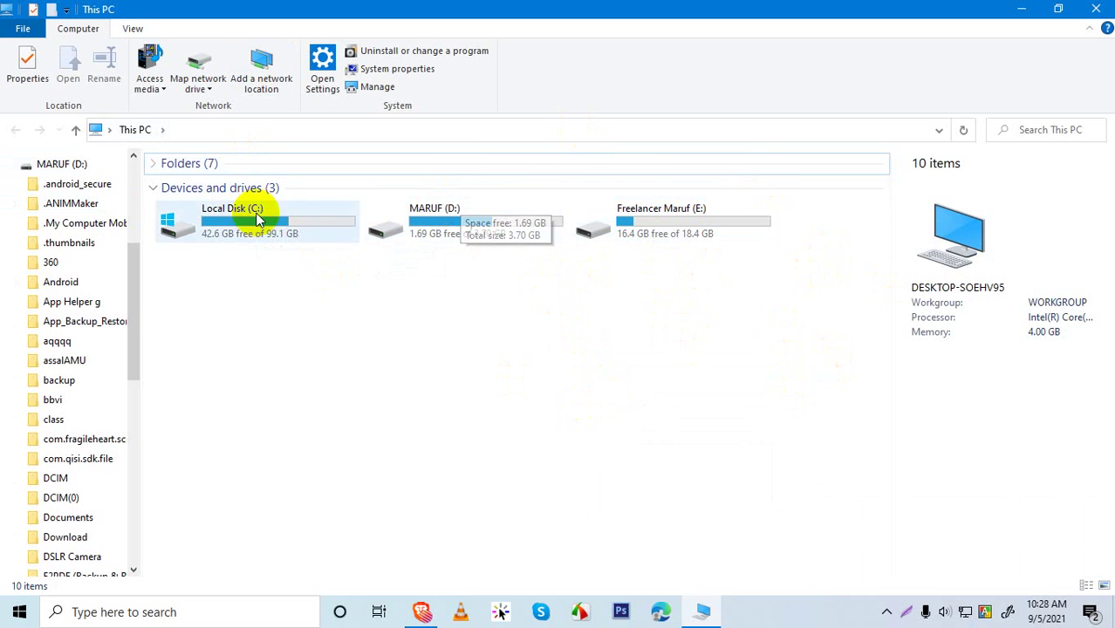
right_click(518, 373)
click(561, 433)
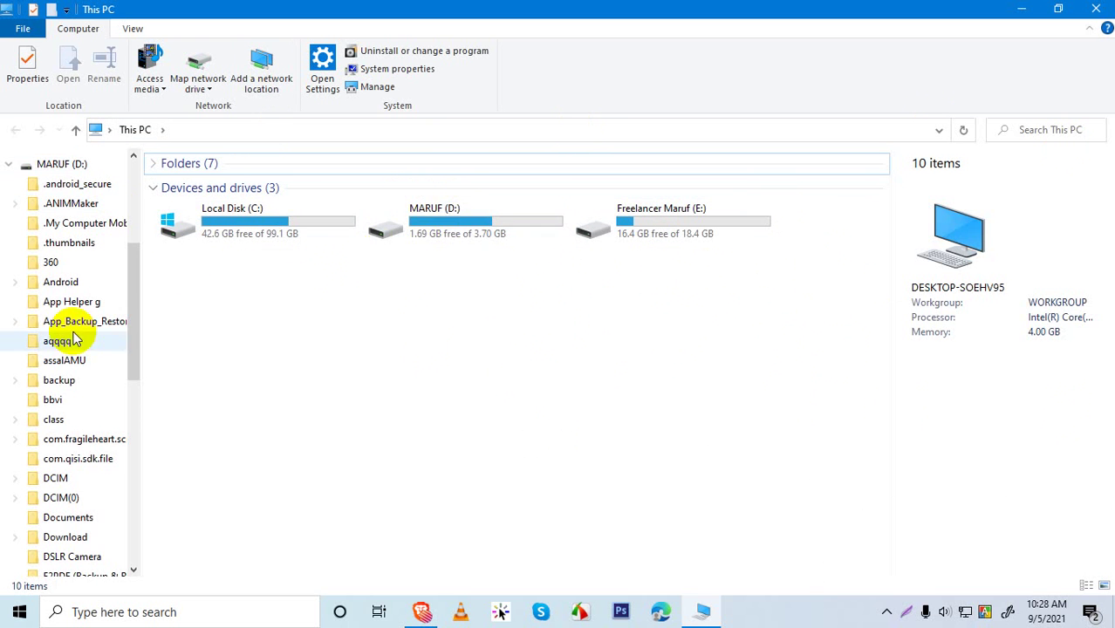
Look through the folders of the D: drive in the folder tree.
scroll(10, 379, down, 2)
scroll(20, 432, up, 2)
scroll(35, 279, down, 3)
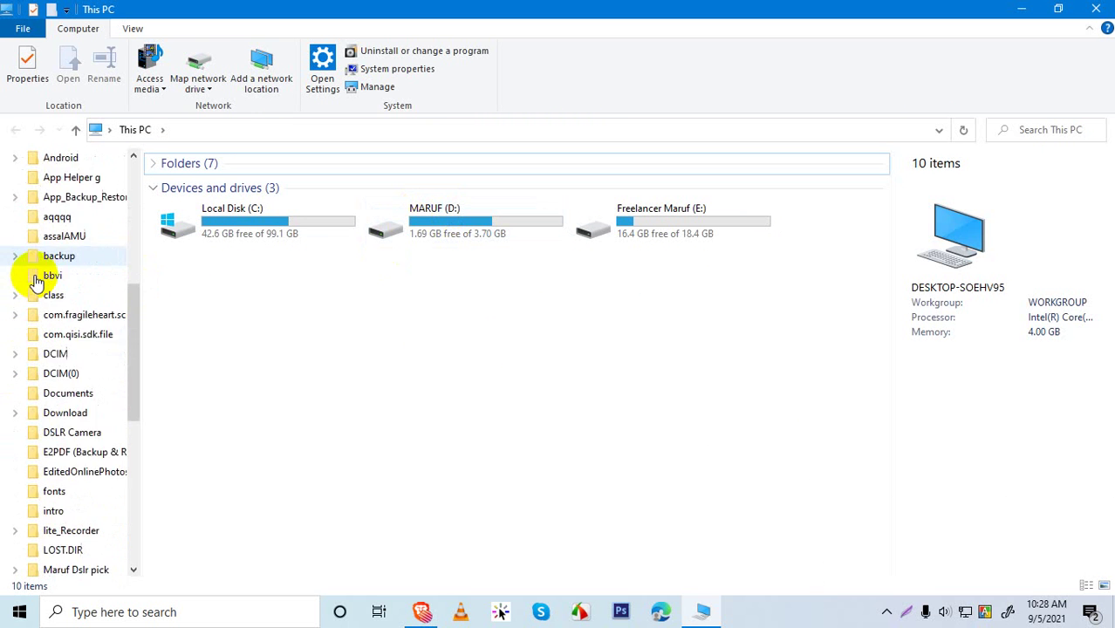
Expand the D: drive's .ANIMMaker folder in the folder tree through .temp and CIRCLE_IN to view the nested subfolders.
scroll(35, 293, up, 4)
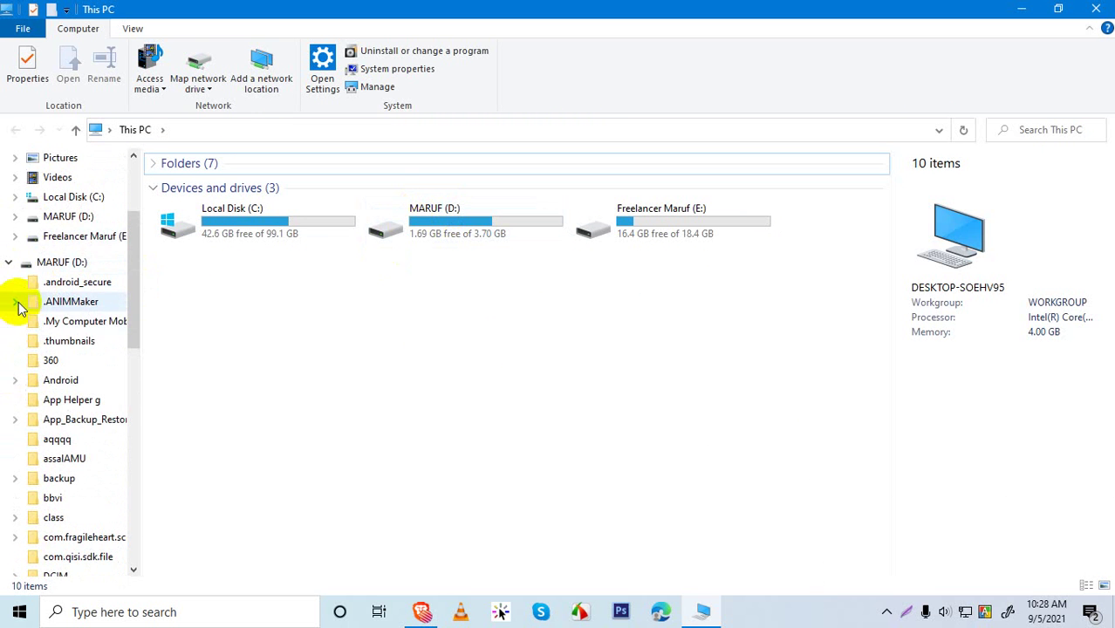
click(15, 304)
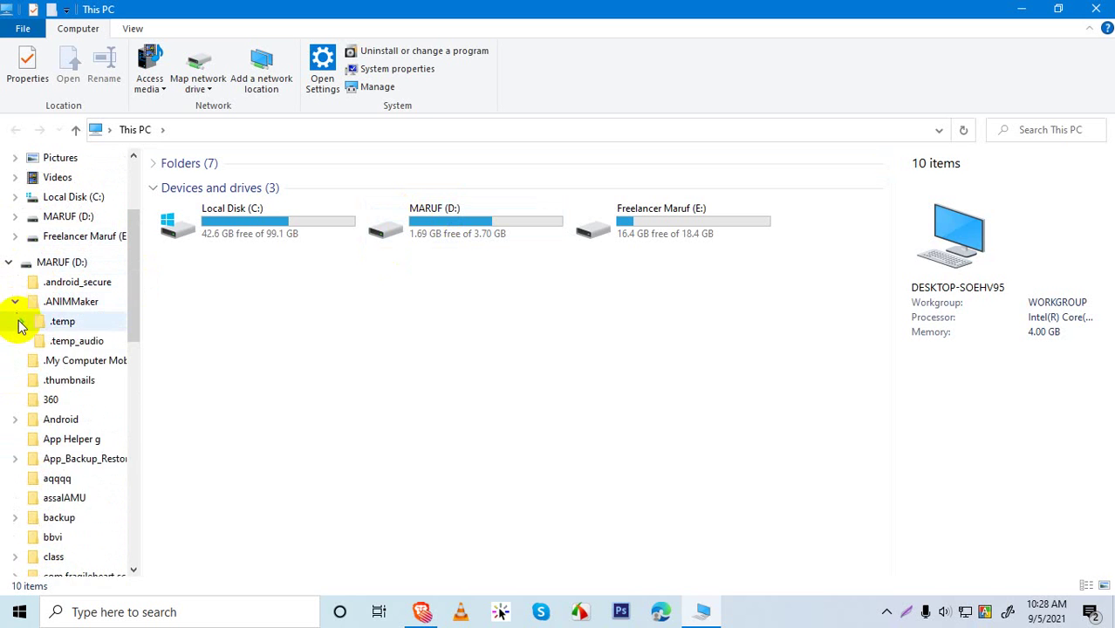
click(21, 321)
click(27, 343)
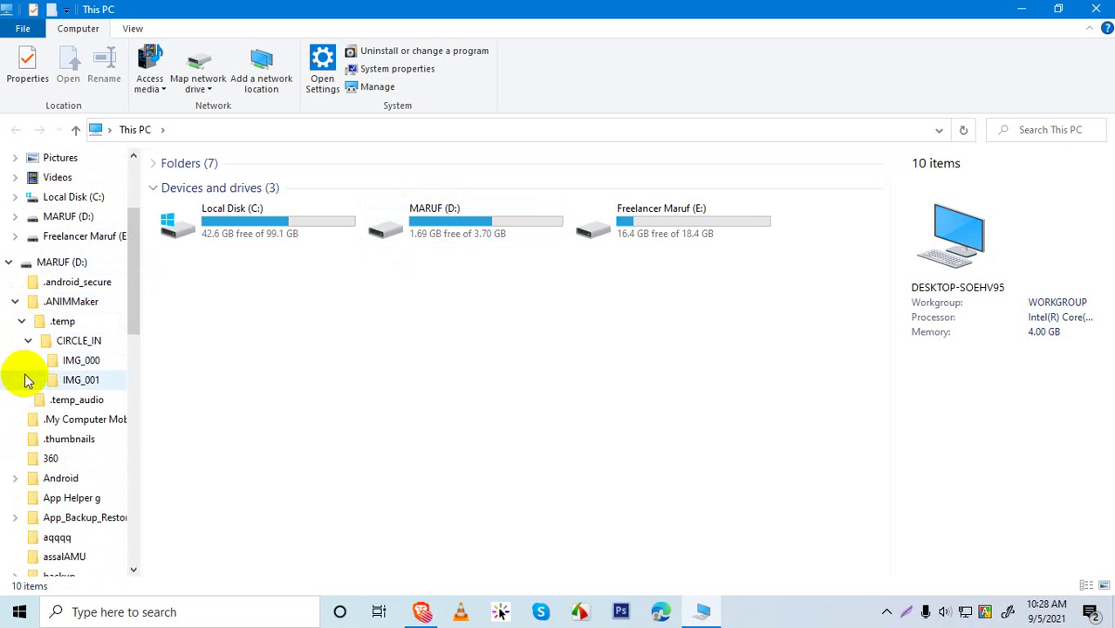
click(28, 341)
click(21, 322)
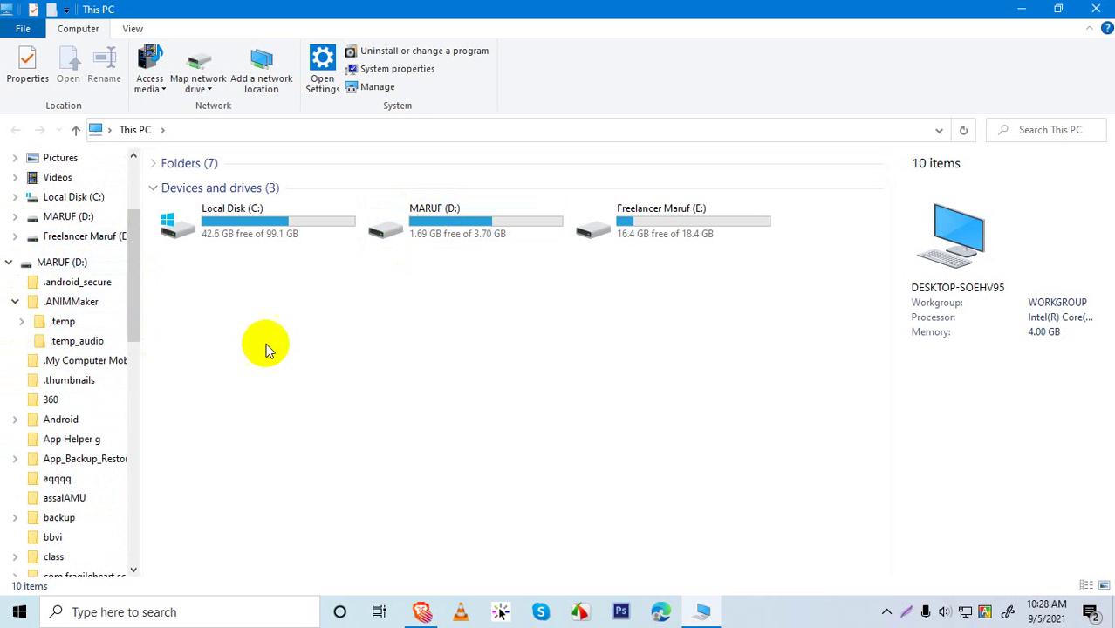
click(21, 322)
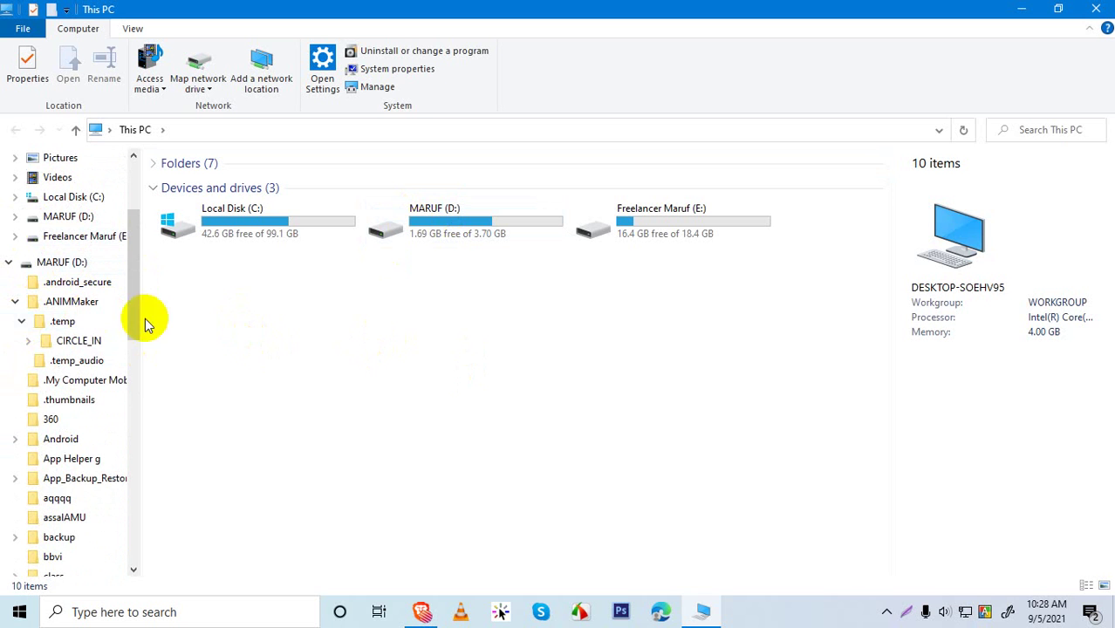
click(27, 341)
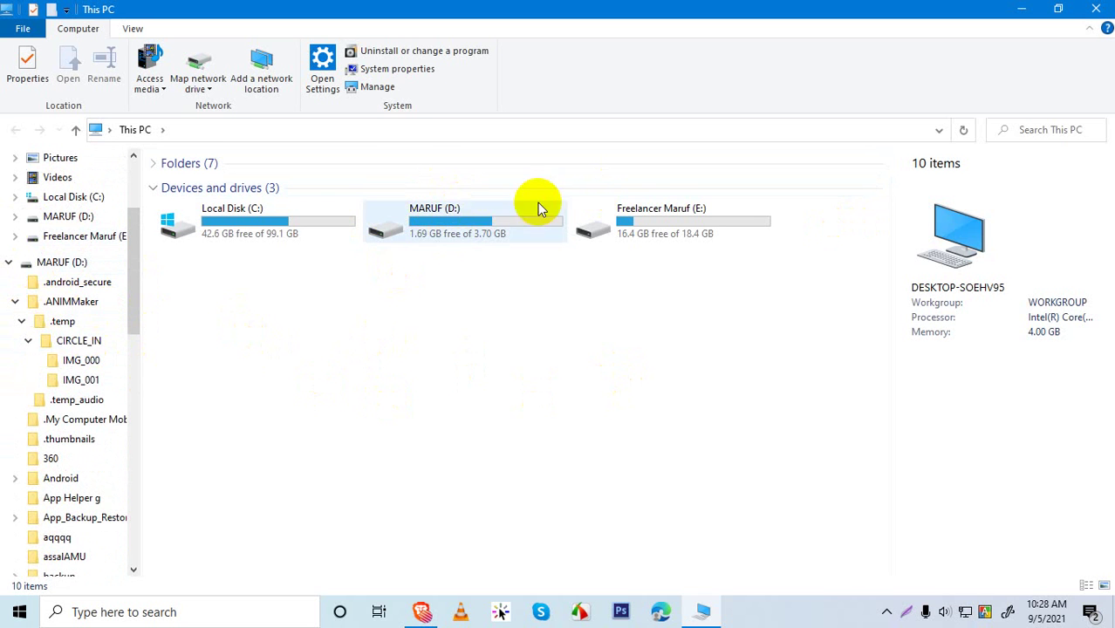
Open the D: drive's name for editing, leave it without entering a name, and refresh This PC.
click(432, 212)
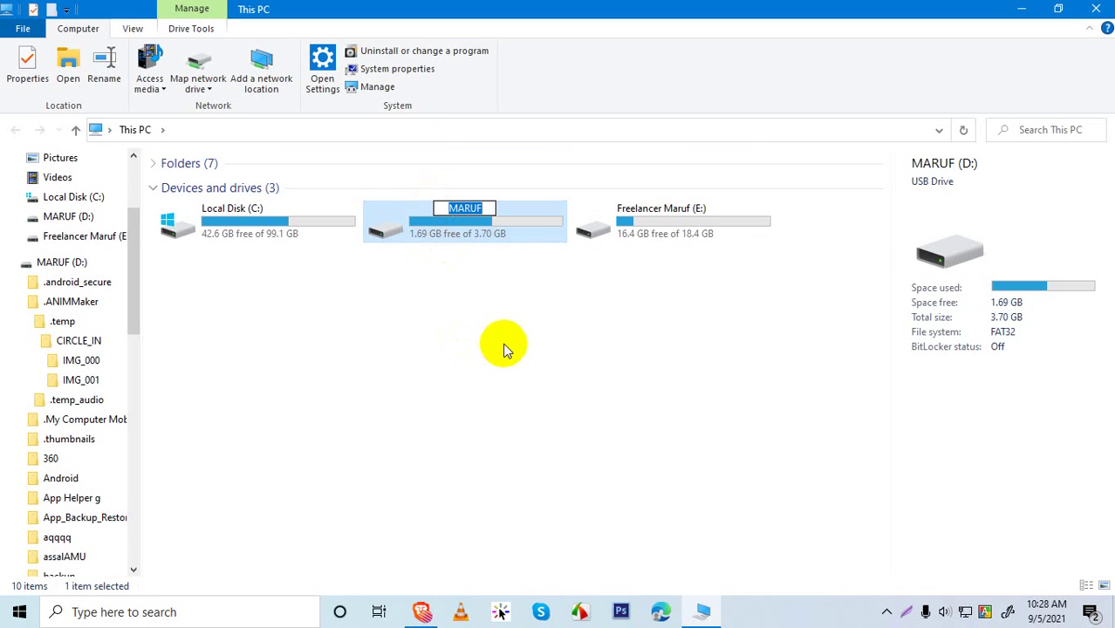
click(479, 306)
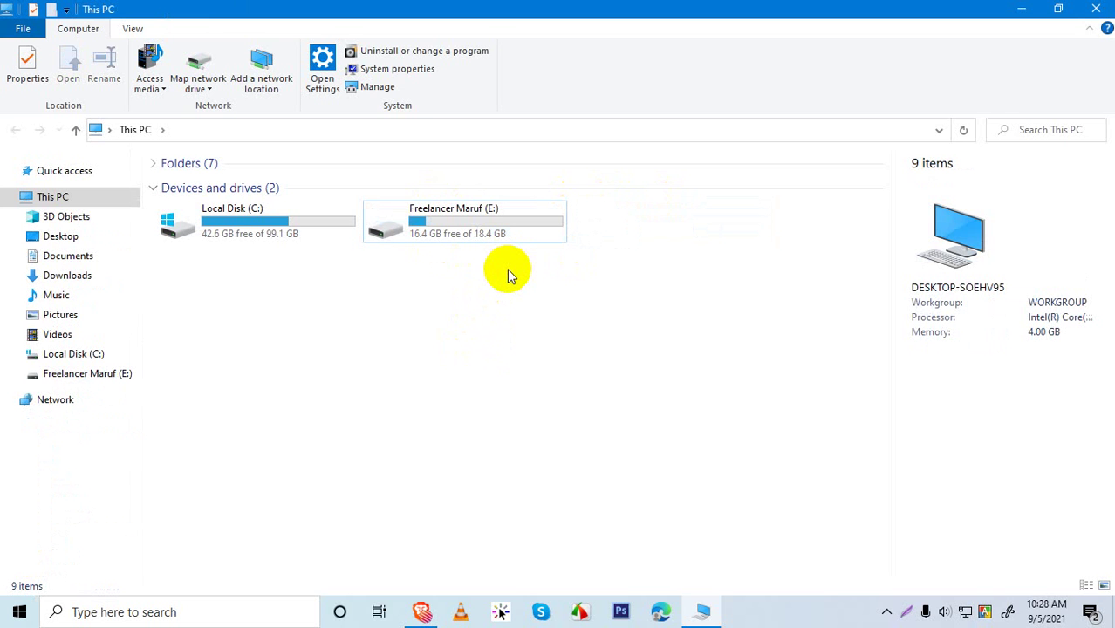
right_click(510, 274)
click(544, 335)
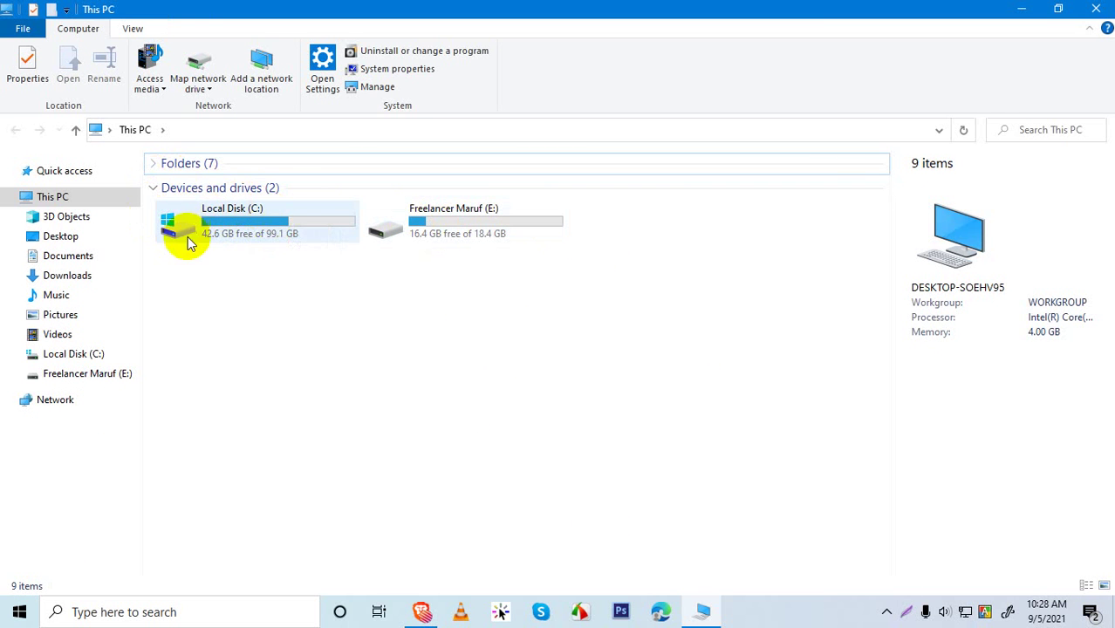
Expand the Folders group in This PC and refresh the view.
click(154, 165)
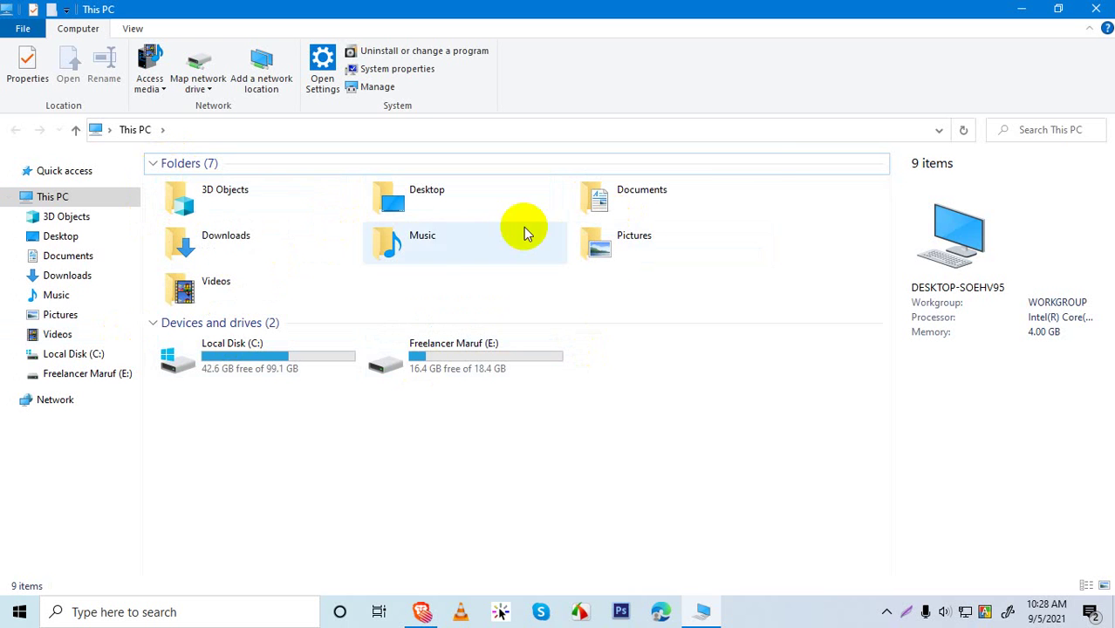
right_click(678, 477)
click(713, 377)
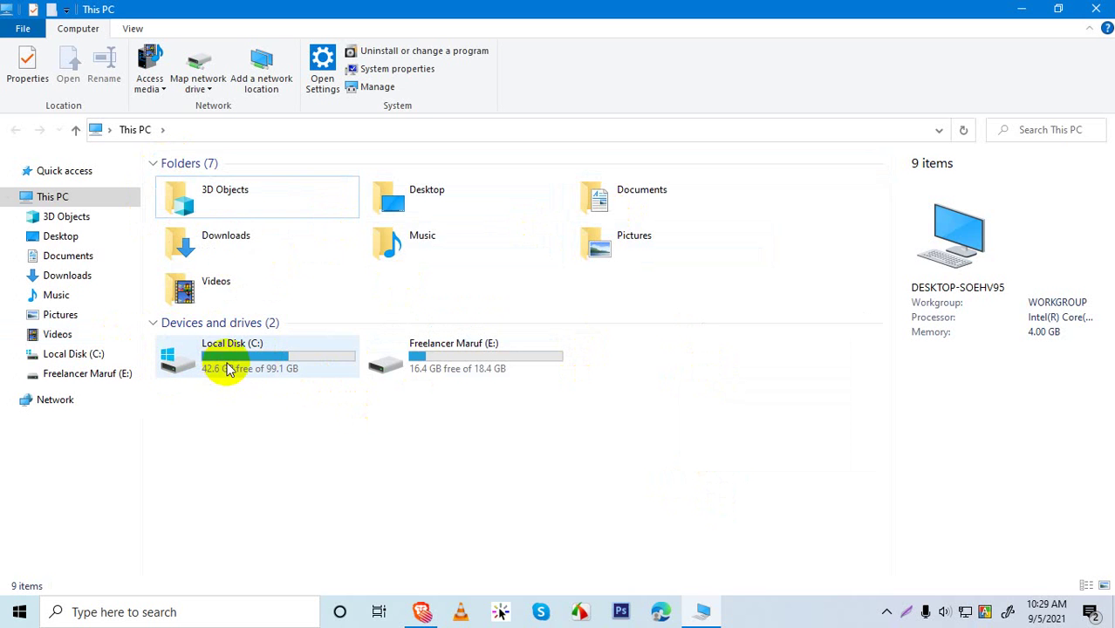
Refresh the This PC view repeatedly while reviewing its folders and remaining drives.
right_click(253, 401)
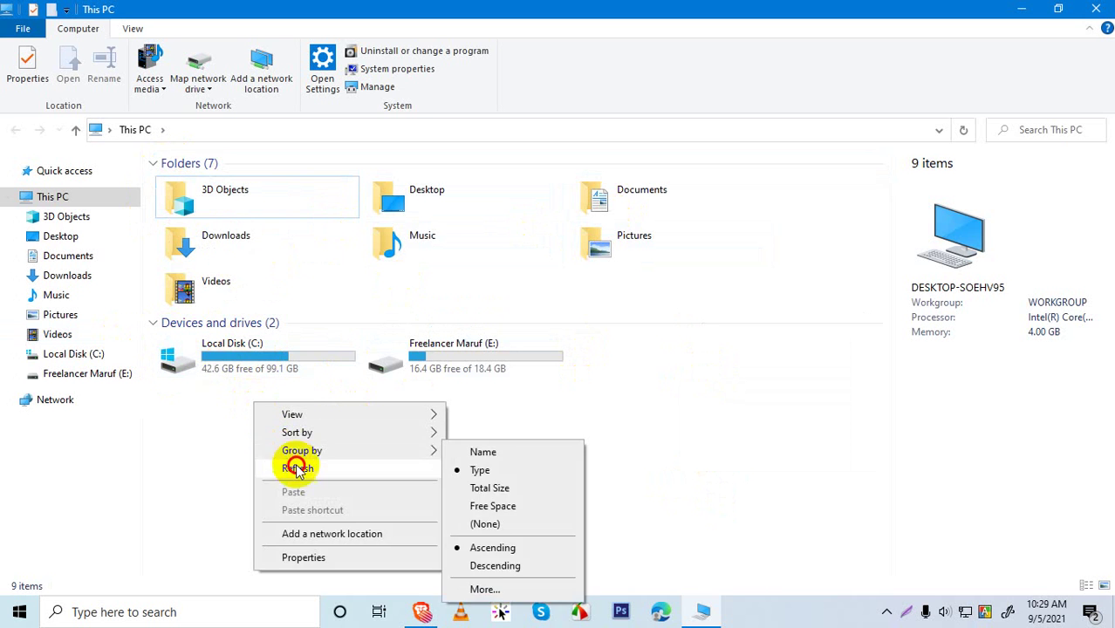
key(Escape)
key(Escape)
right_click(428, 475)
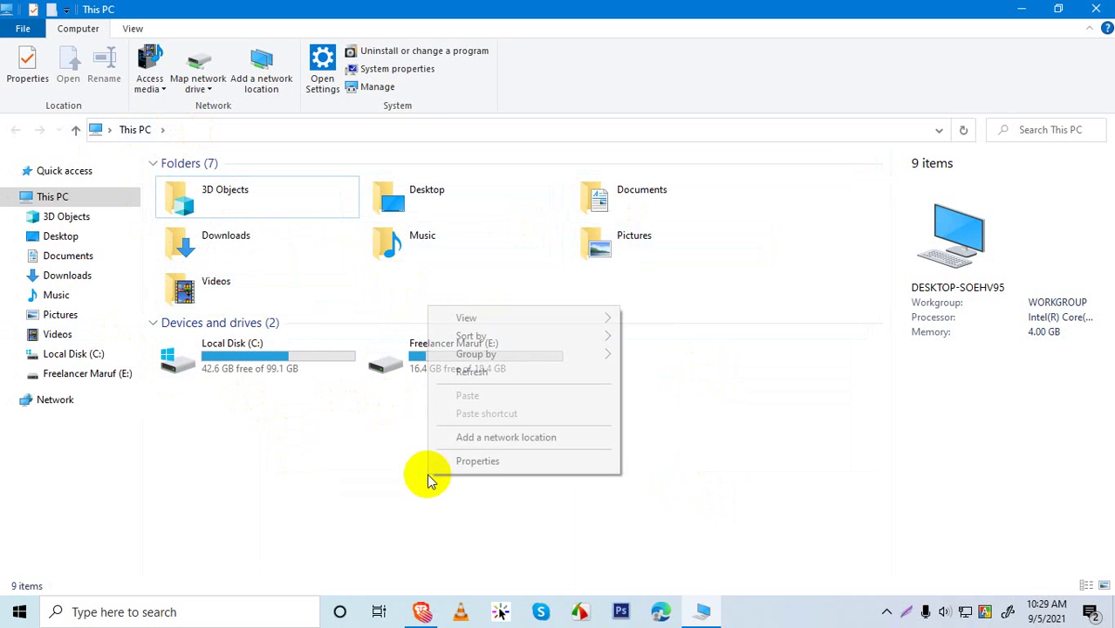
click(475, 371)
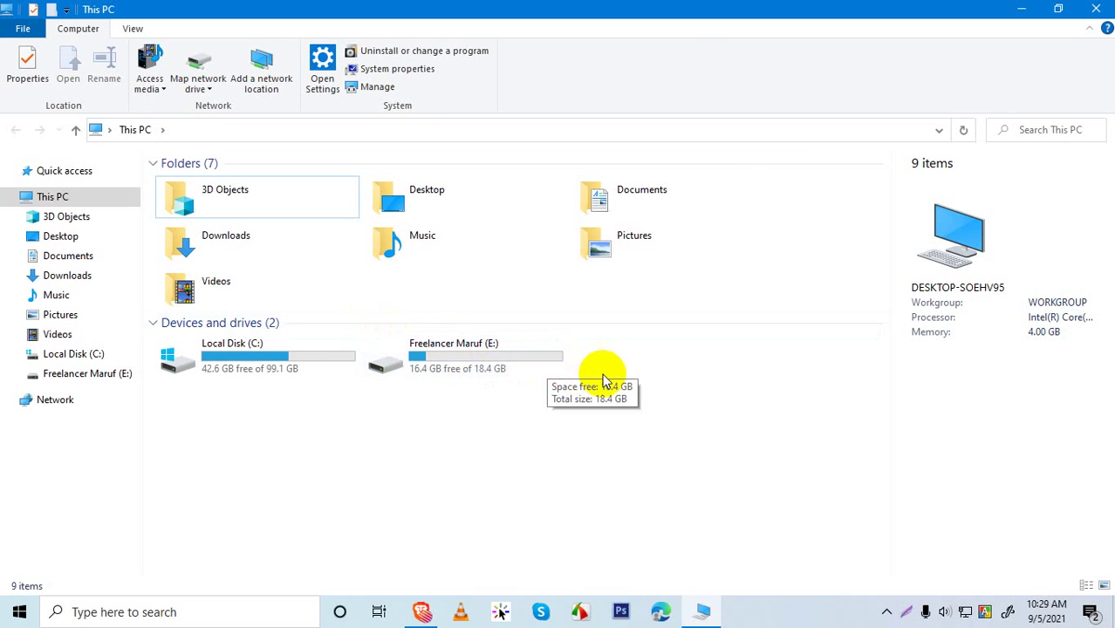
right_click(696, 425)
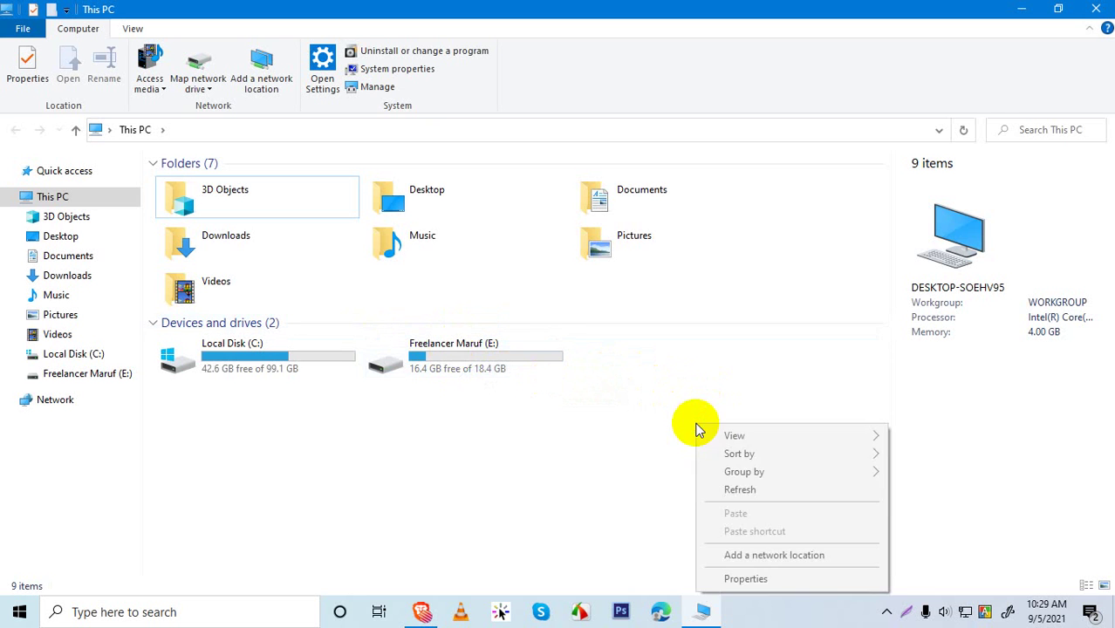
click(717, 492)
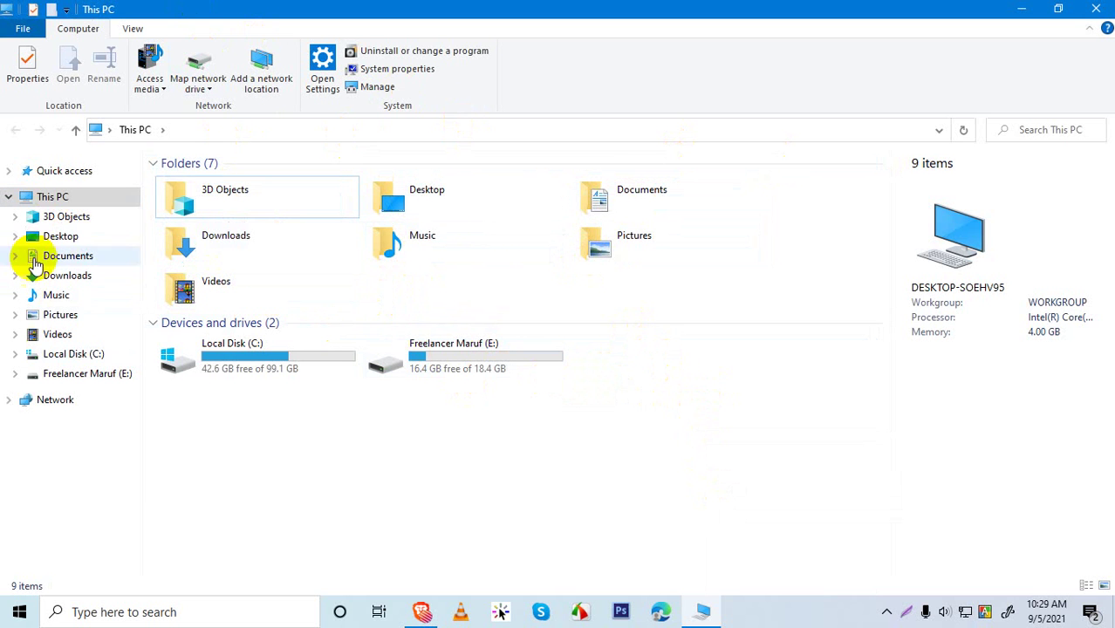
right_click(567, 368)
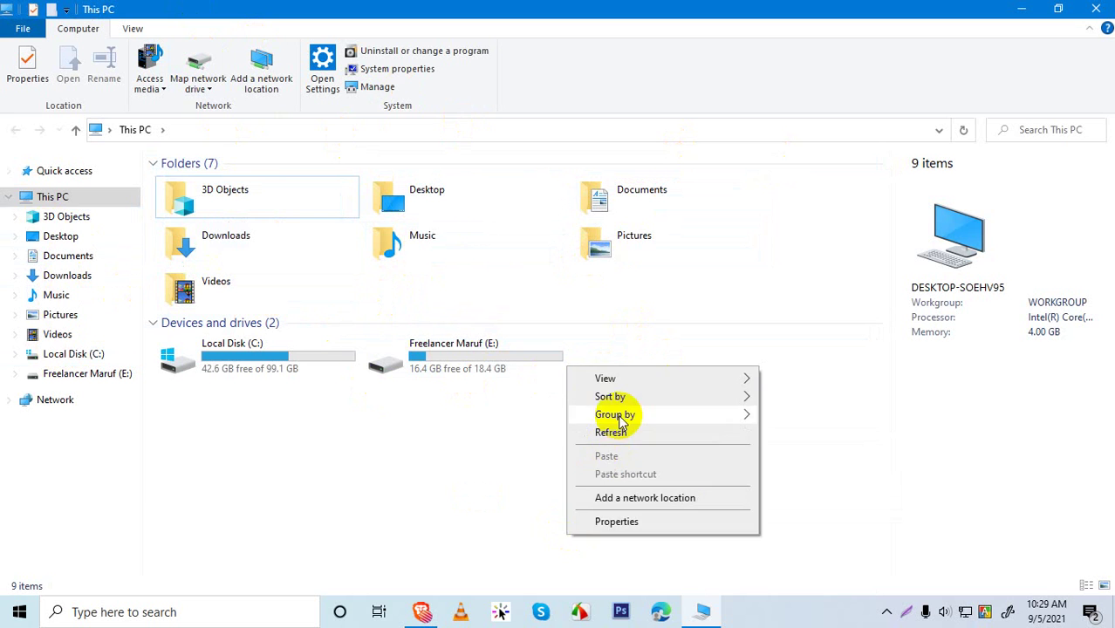
click(610, 432)
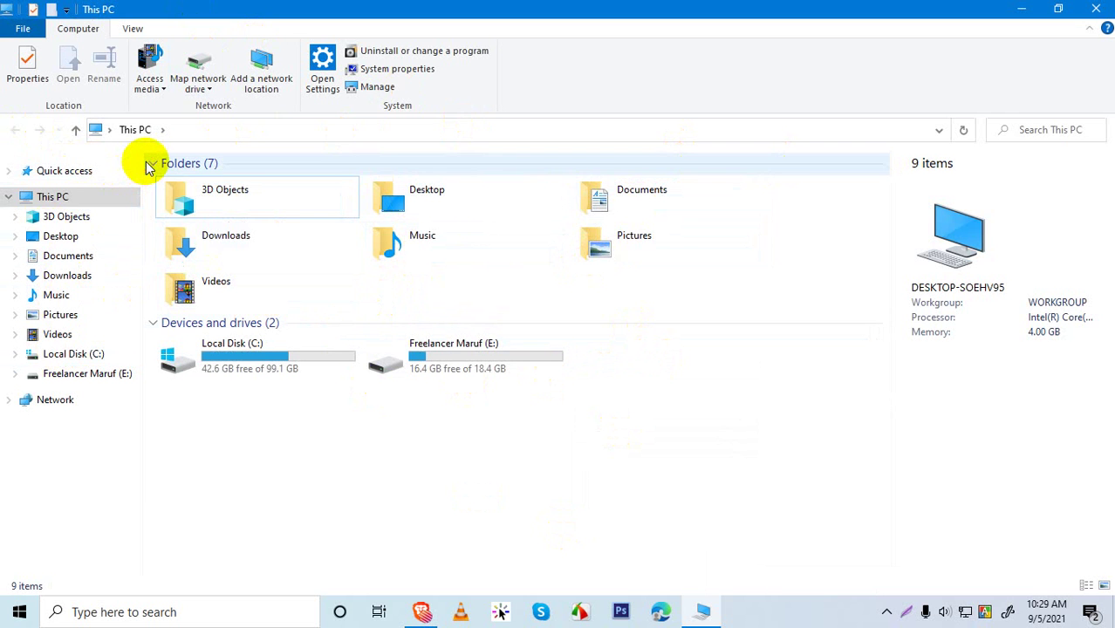
Collapse and re-expand the Folders group in This PC, and clear the folder selection.
click(150, 164)
click(153, 166)
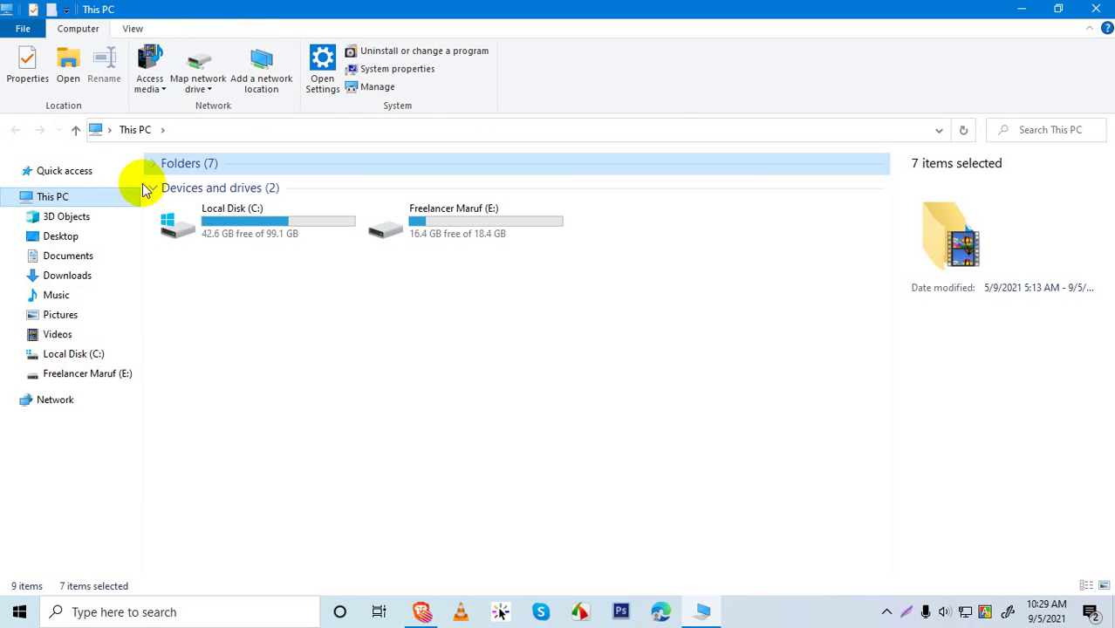
click(156, 165)
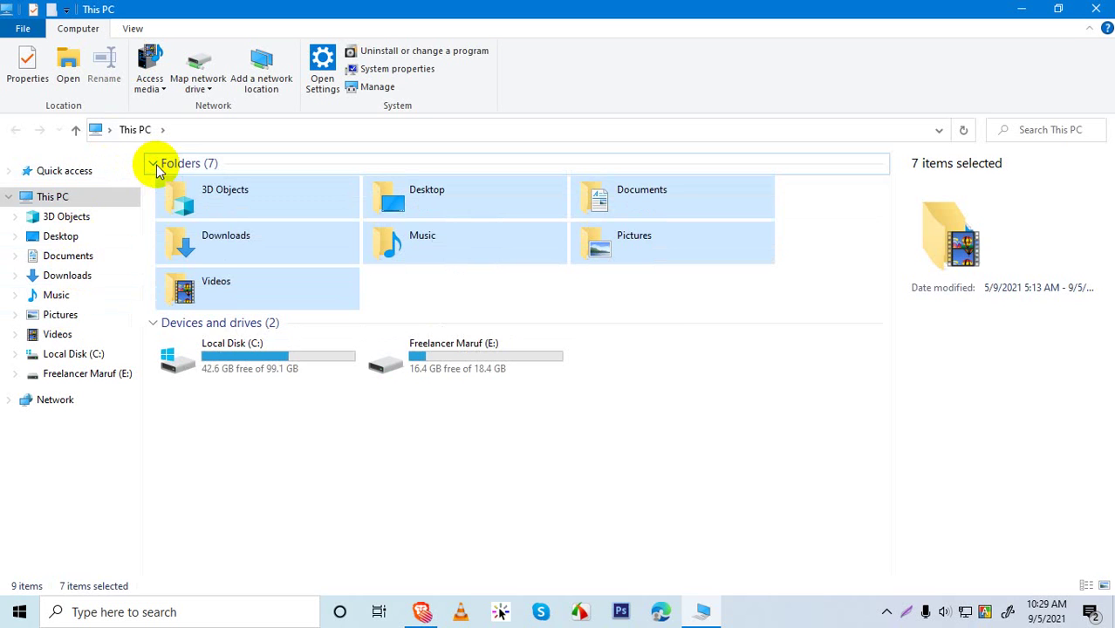
click(697, 341)
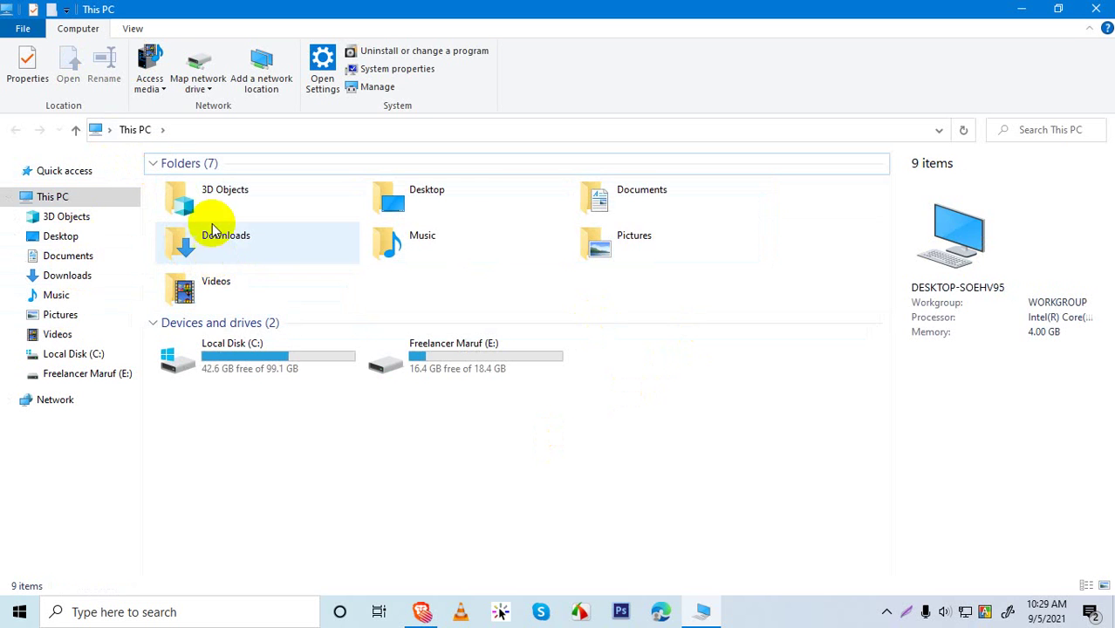
Open the 3D Objects folder and return to This PC.
click(219, 183)
double_click(219, 187)
click(21, 134)
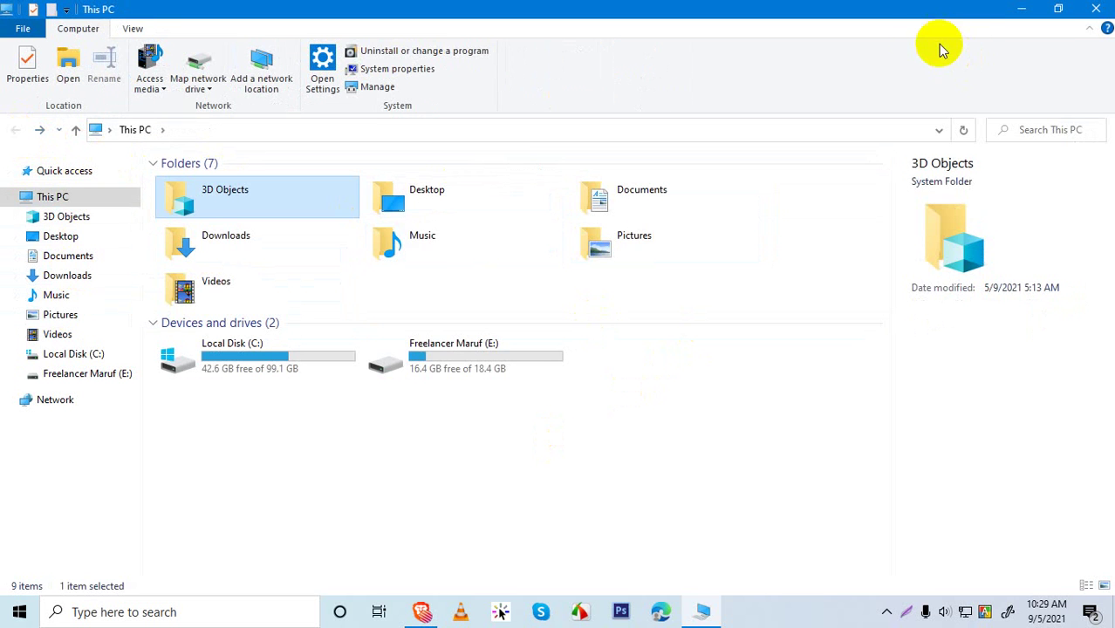
Minimize the This PC window and refresh the desktop.
click(1020, 9)
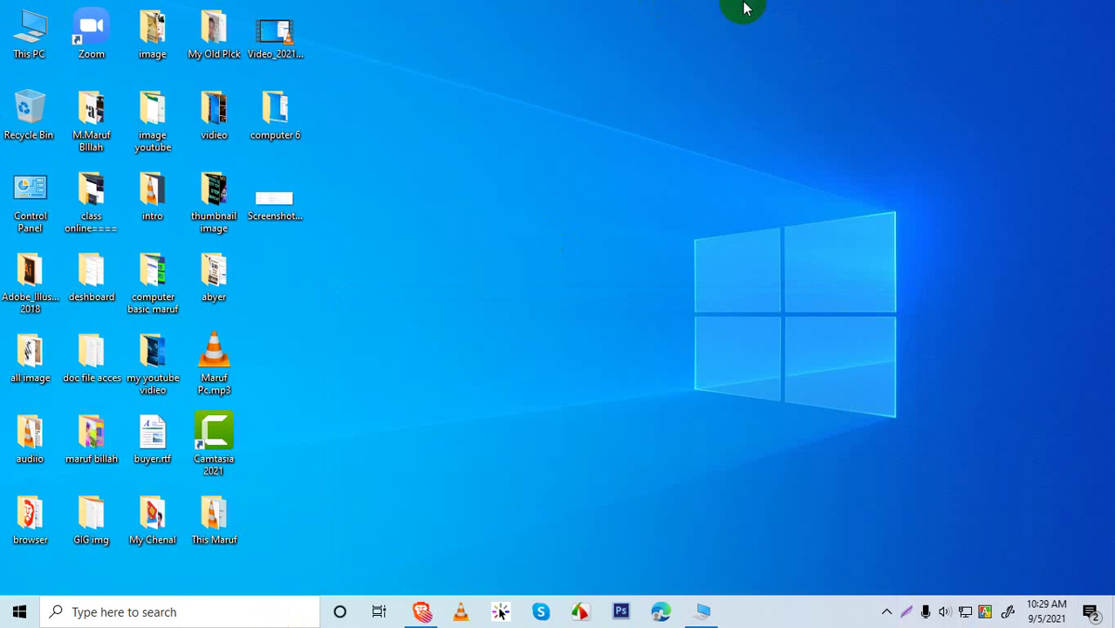
right_click(743, 9)
click(771, 45)
Restore This PC and view the Desktop and Documents folders, returning to This PC after each.
click(703, 611)
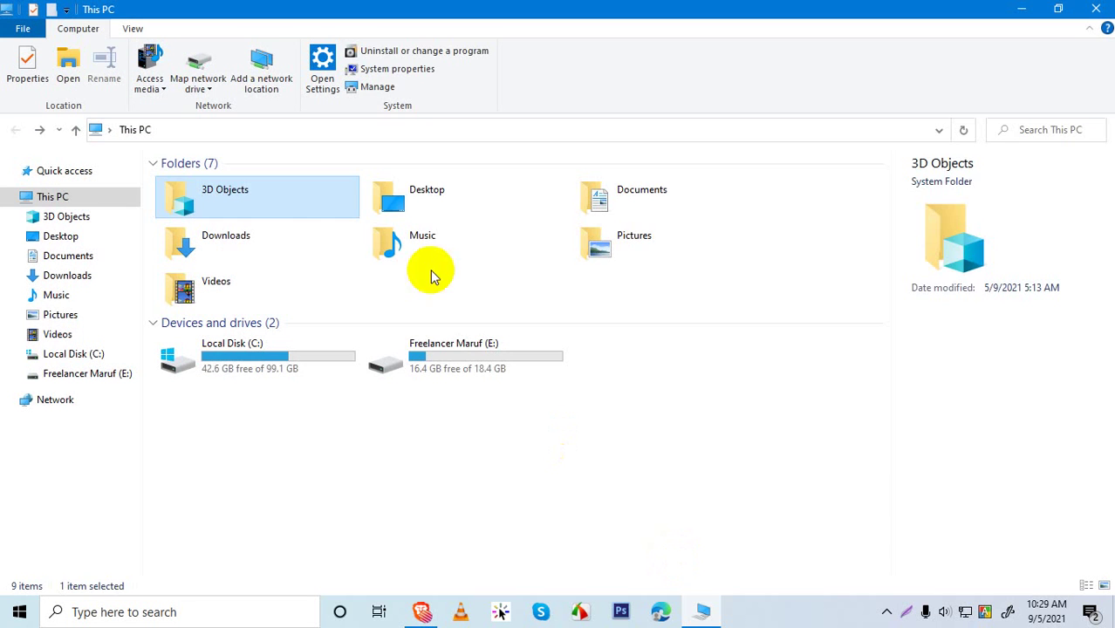
double_click(423, 188)
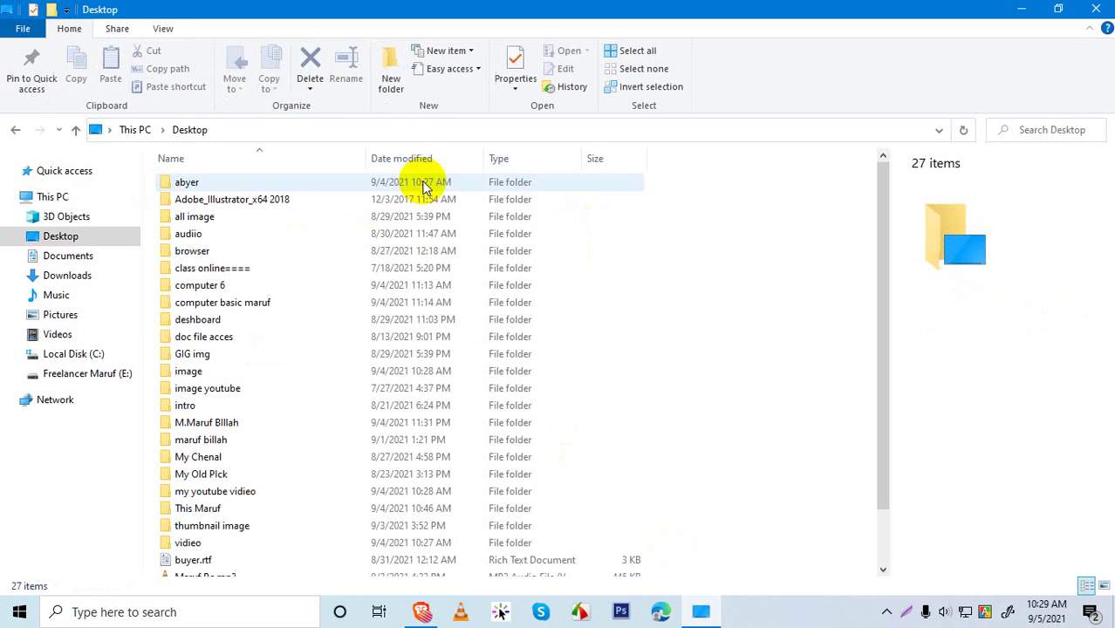
click(13, 129)
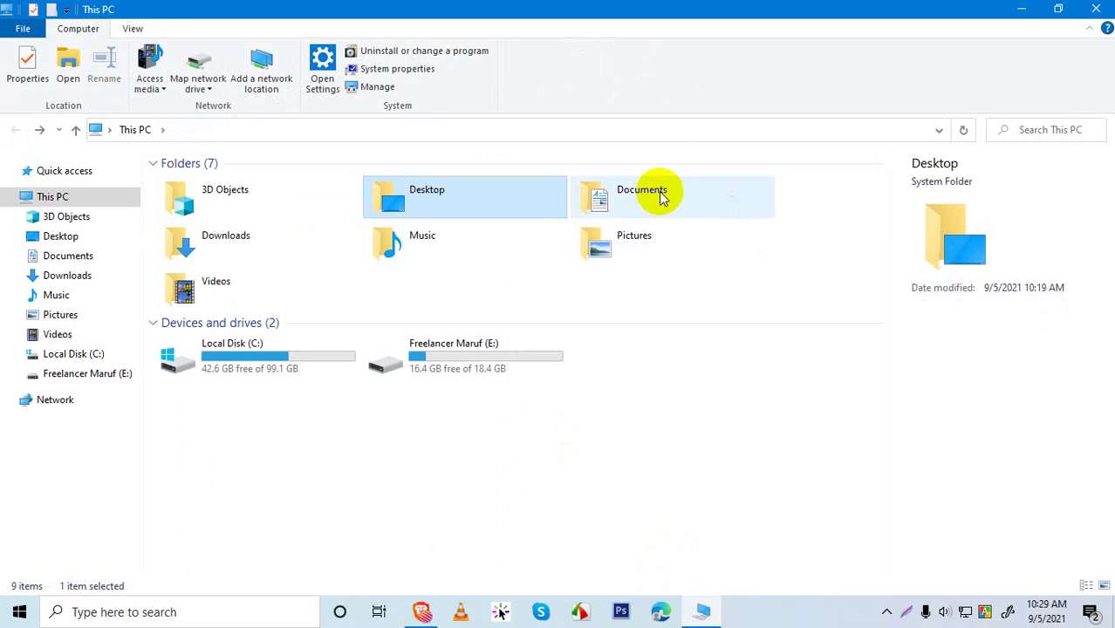
double_click(659, 191)
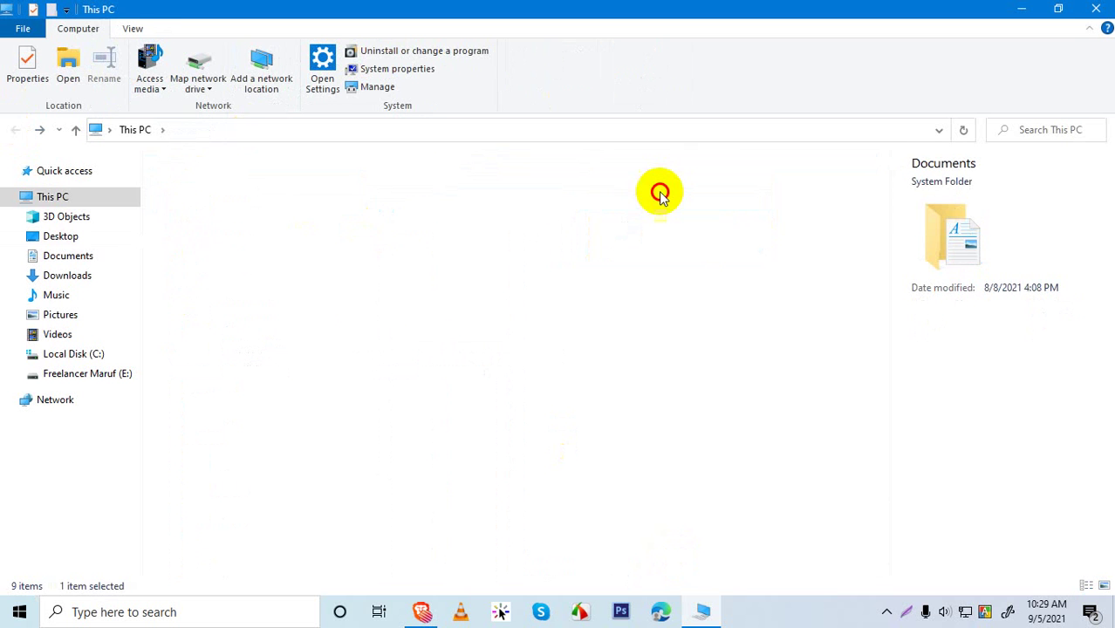
click(11, 126)
Minimize This PC again and refresh the desktop.
click(1019, 8)
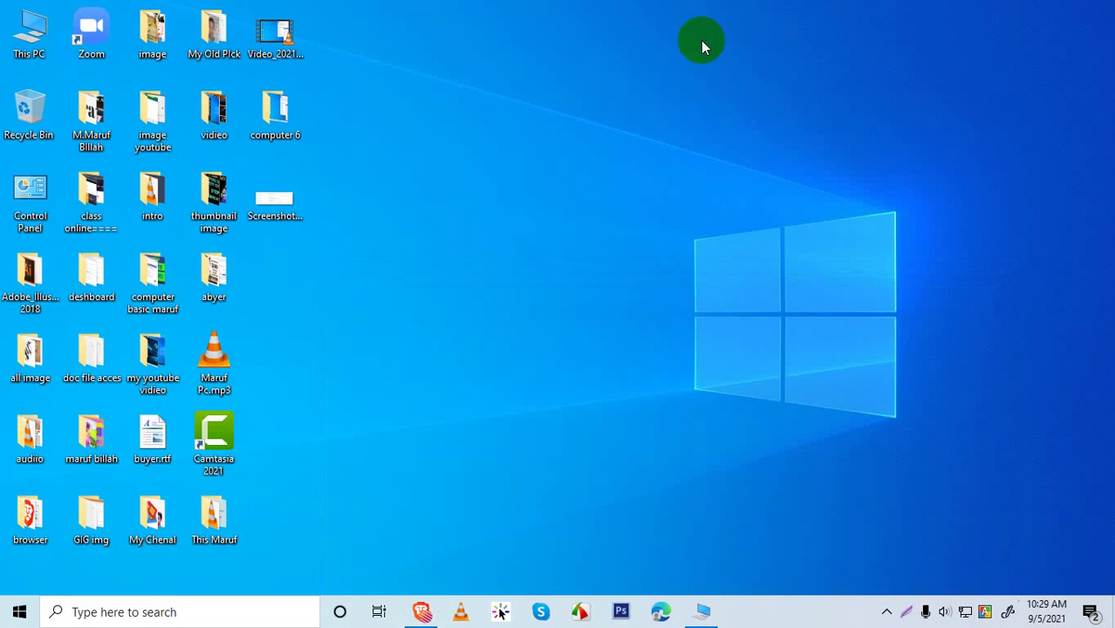
right_click(550, 44)
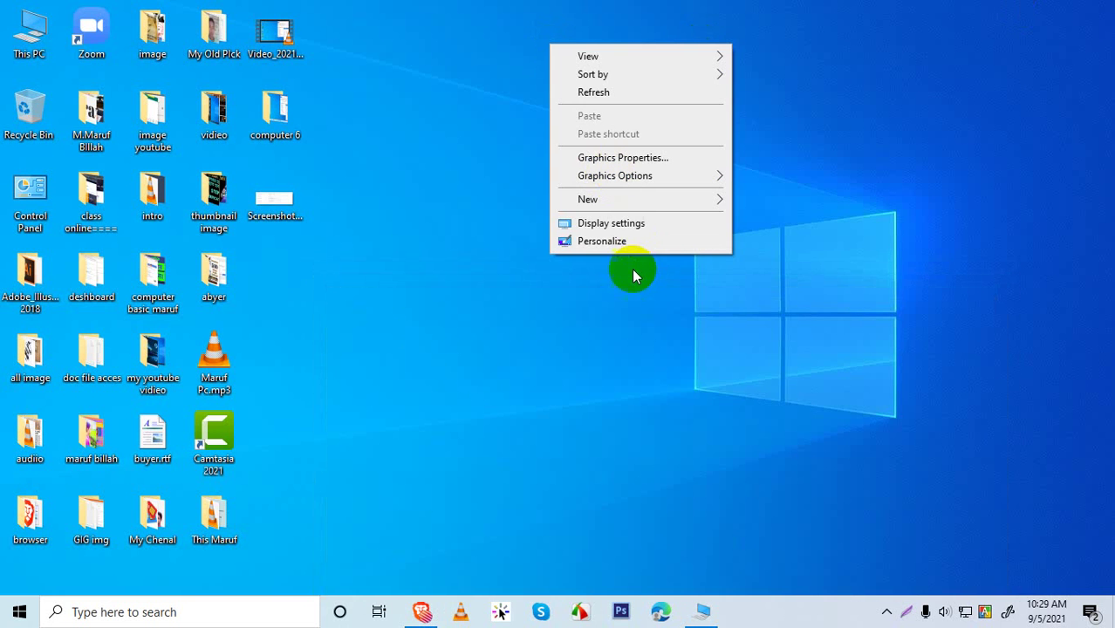
right_click(489, 315)
click(519, 363)
Restore This PC, view the contents of the Music folder and go back.
click(694, 615)
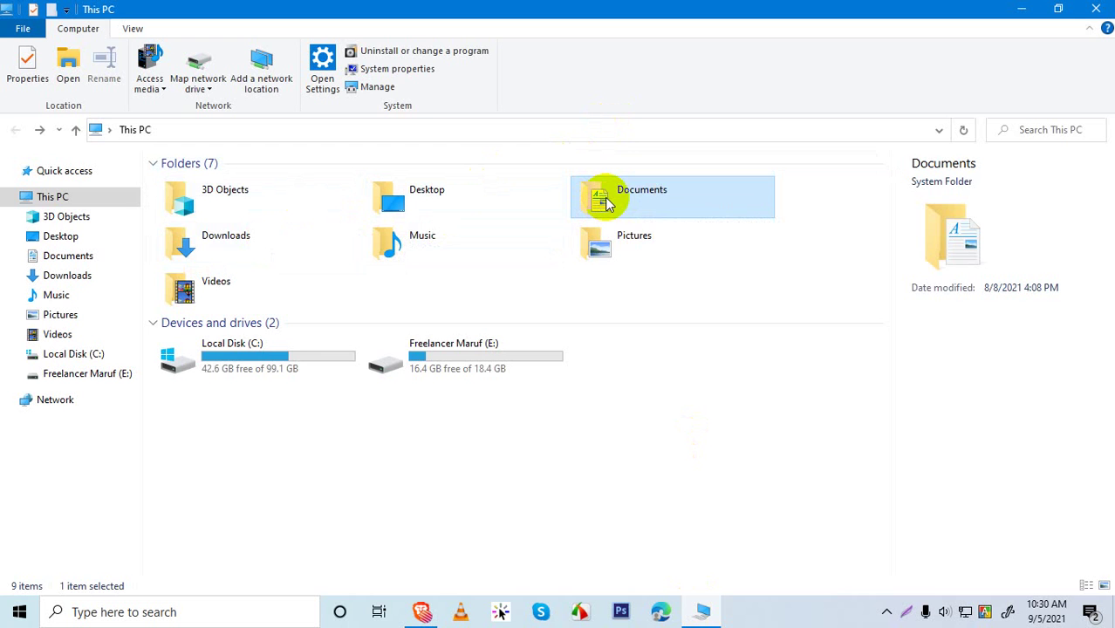
double_click(464, 257)
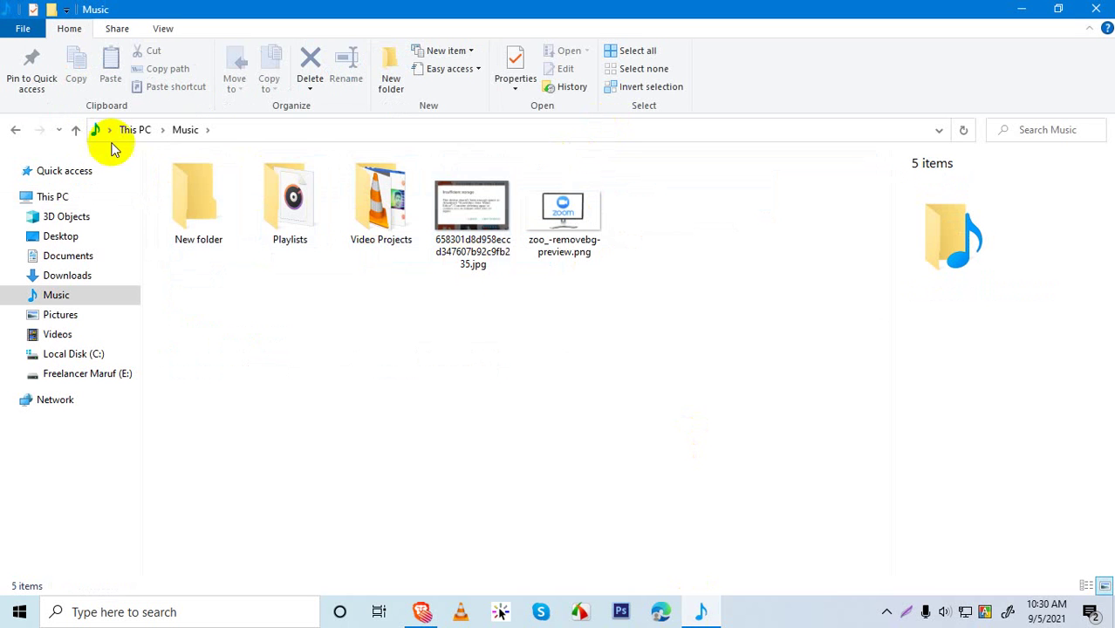
click(16, 131)
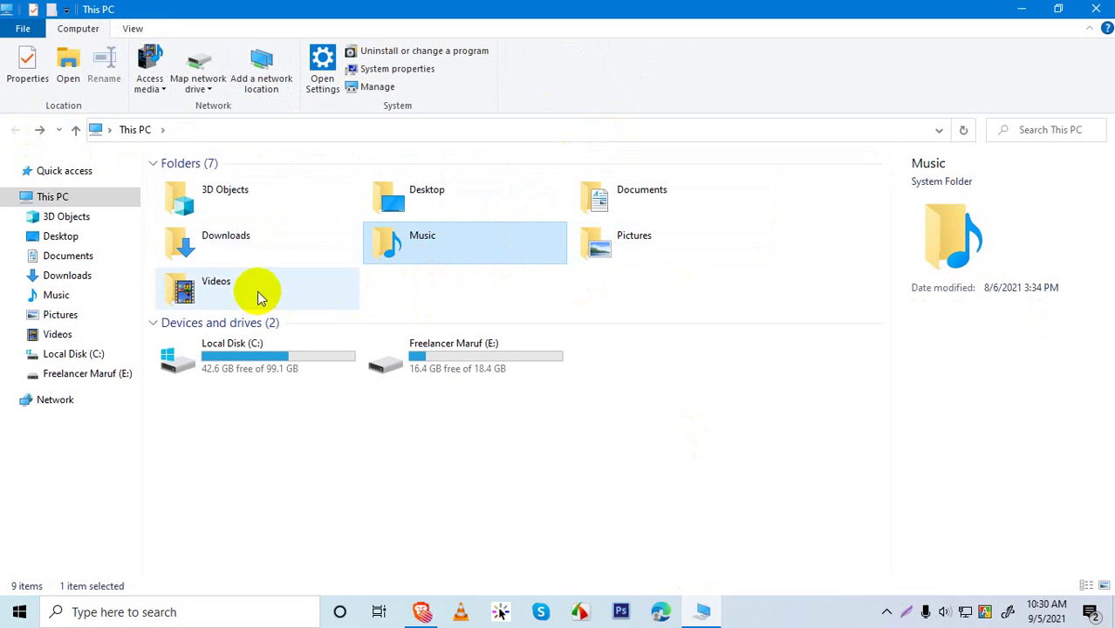
Collapse the Folders group with a refresh of the view, and close This PC.
click(150, 165)
click(152, 164)
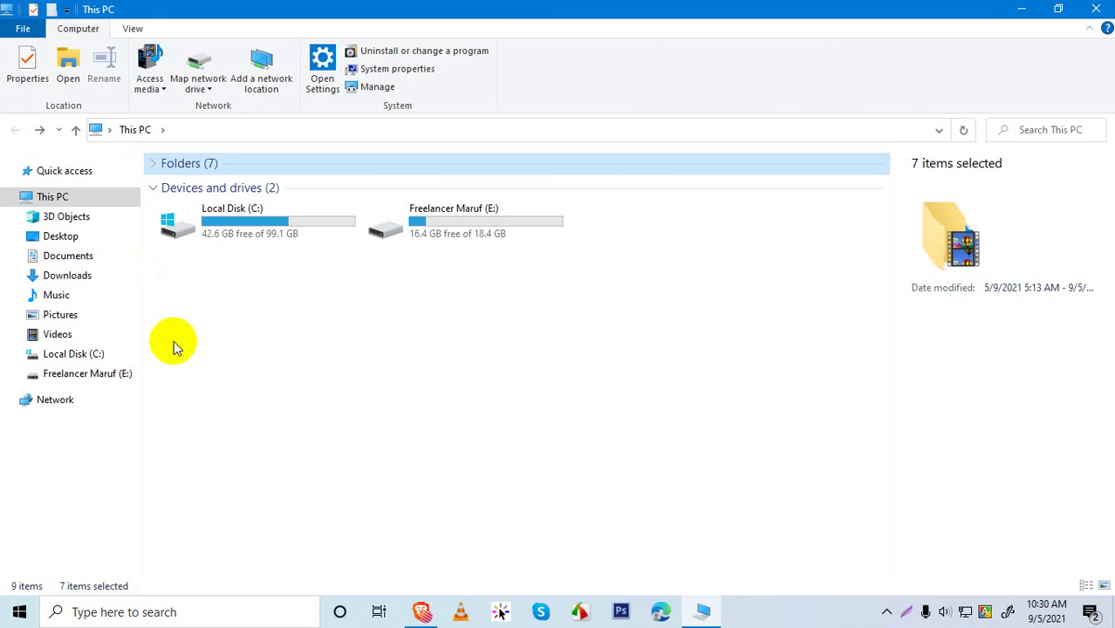
right_click(179, 328)
click(214, 388)
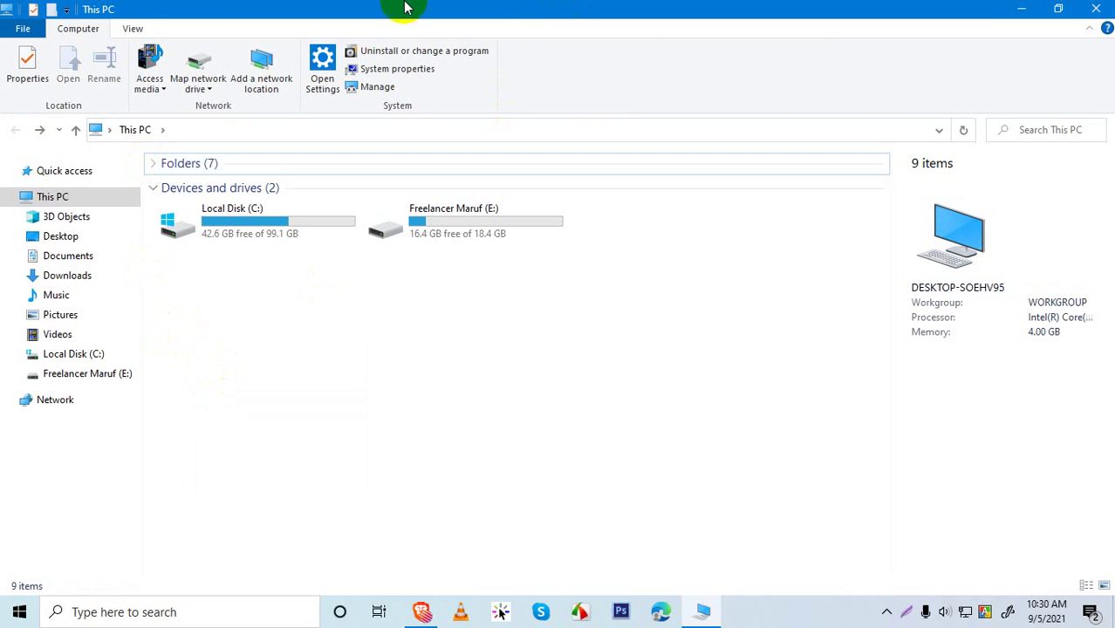
click(1095, 9)
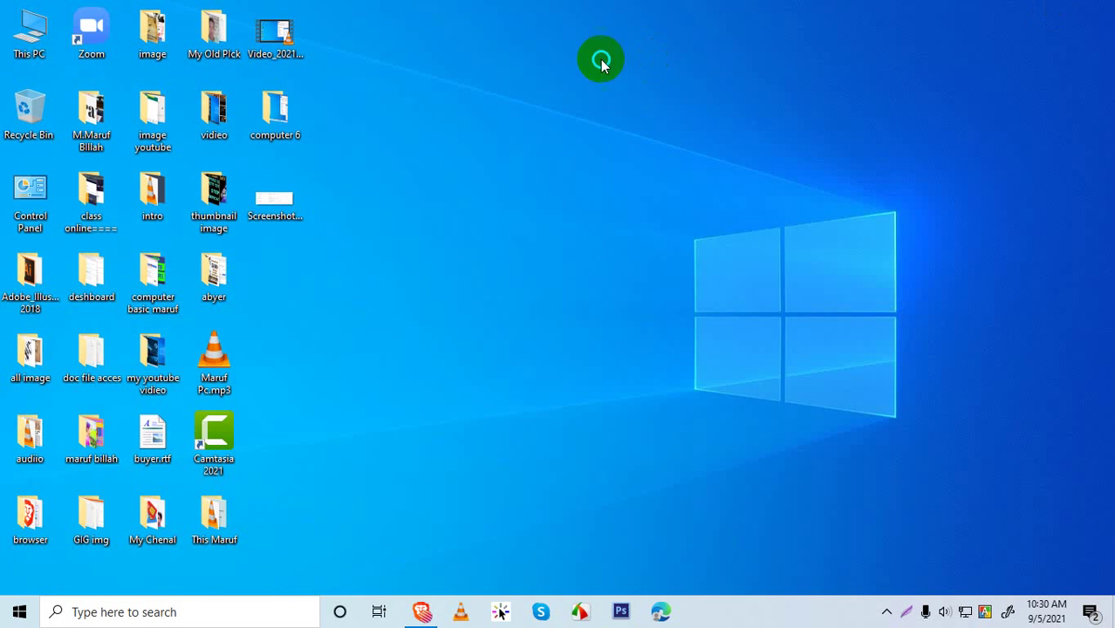
Refresh the desktop several times.
right_click(600, 59)
click(645, 106)
right_click(646, 106)
click(675, 157)
right_click(671, 146)
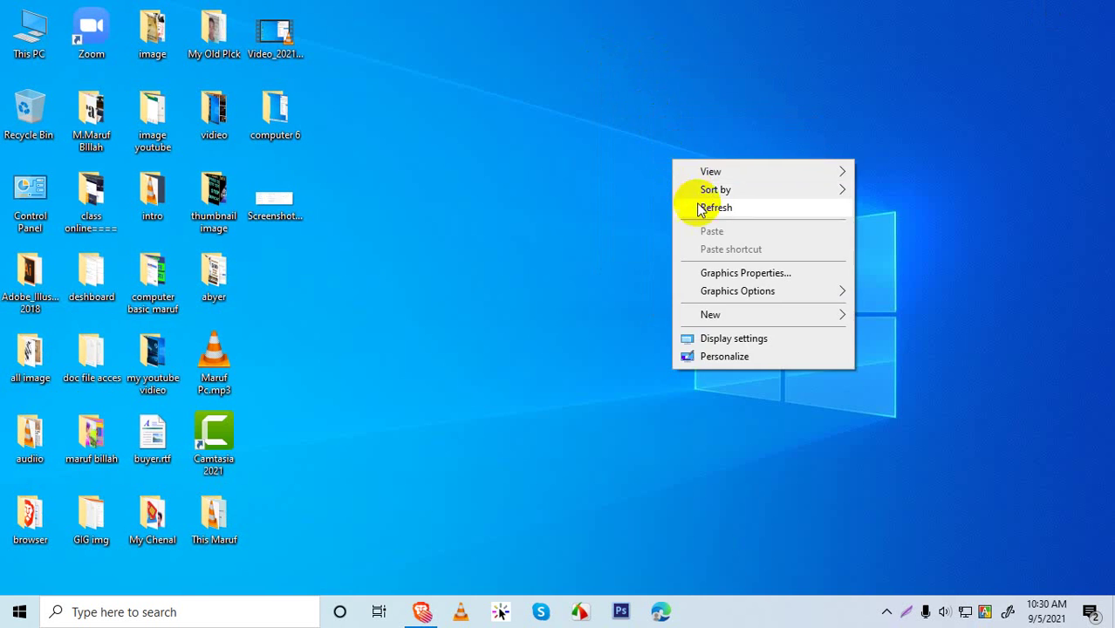
click(702, 207)
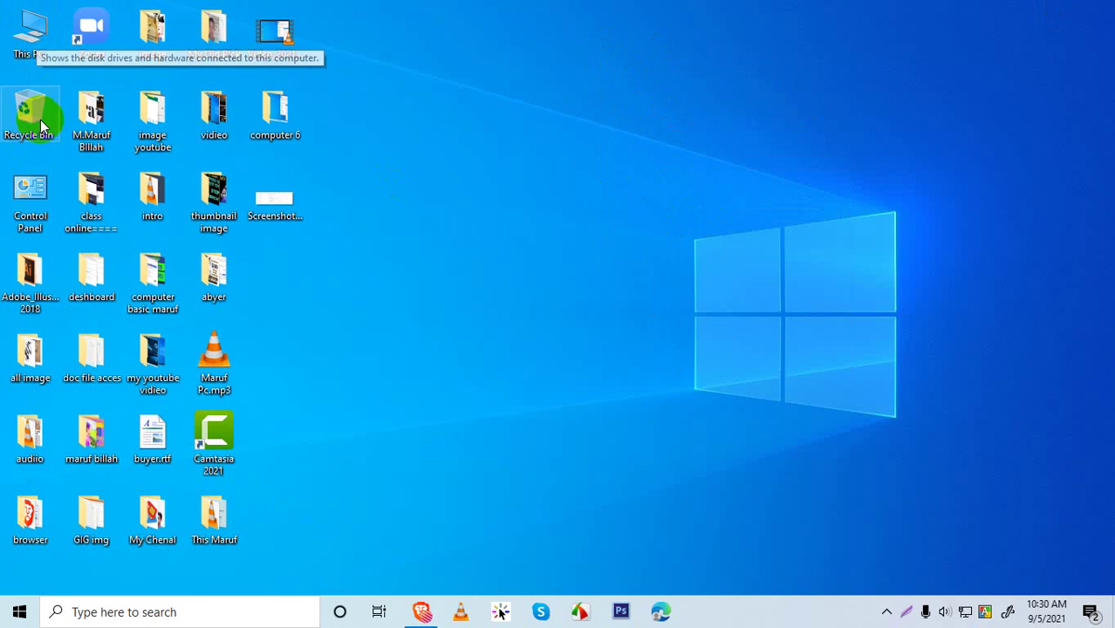
Open Computer Management through This PC, refresh the desktop meanwhile, and maximize the Computer Management window.
right_click(30, 27)
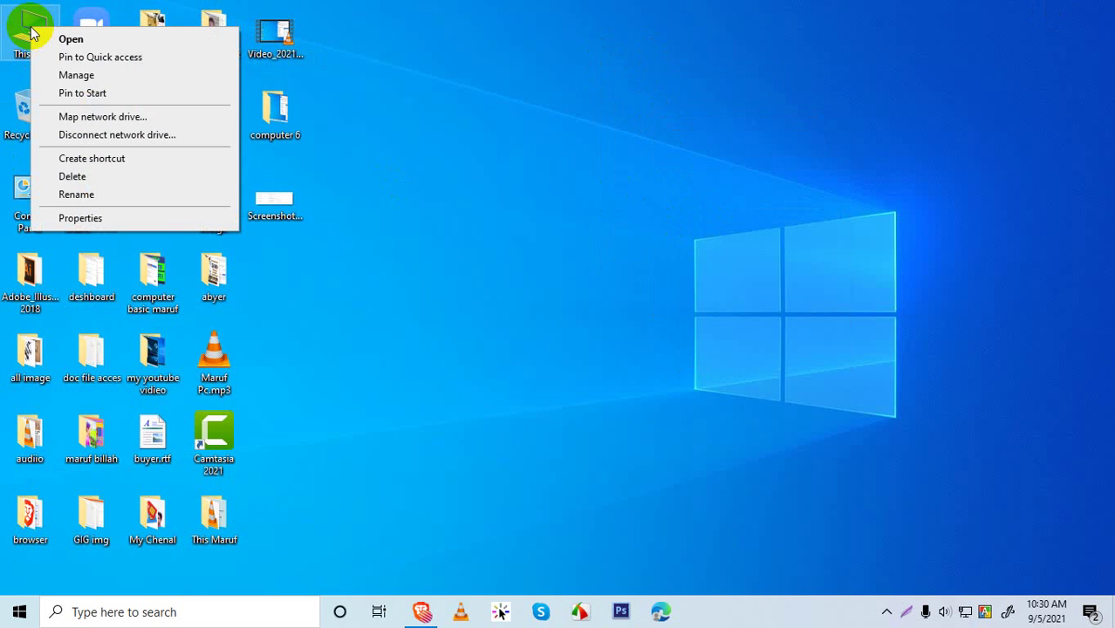
click(75, 74)
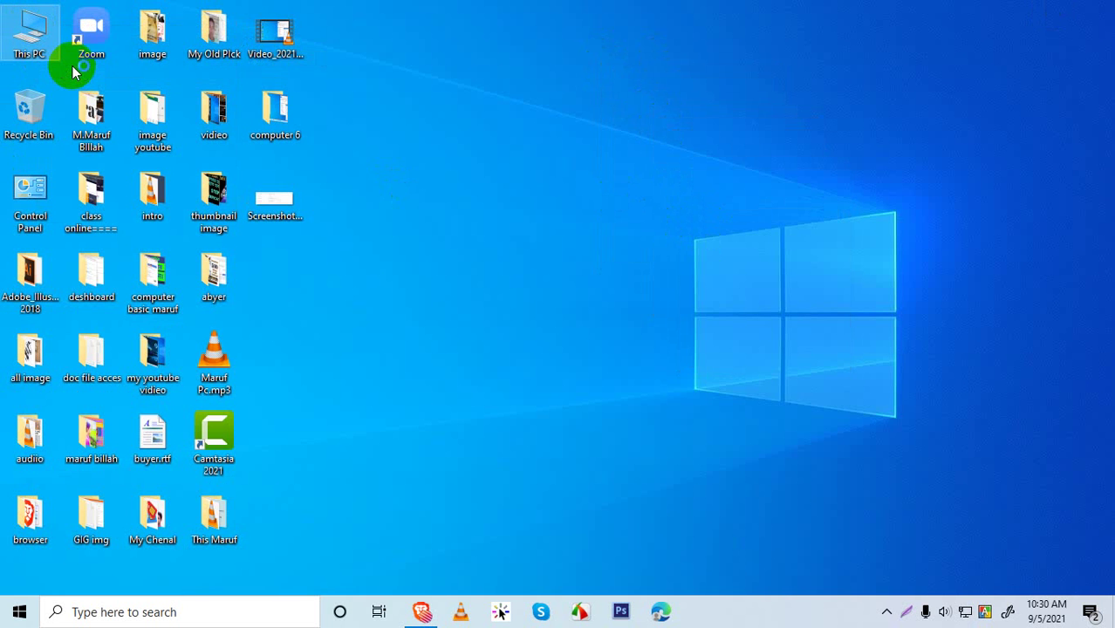
right_click(445, 19)
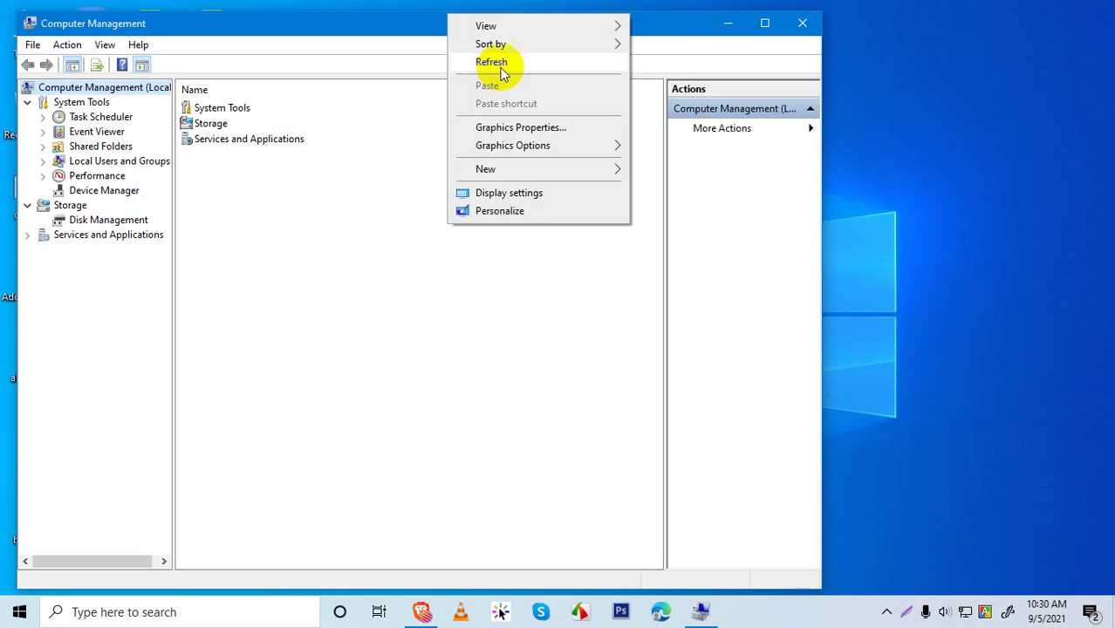
click(500, 68)
right_click(506, 9)
click(548, 46)
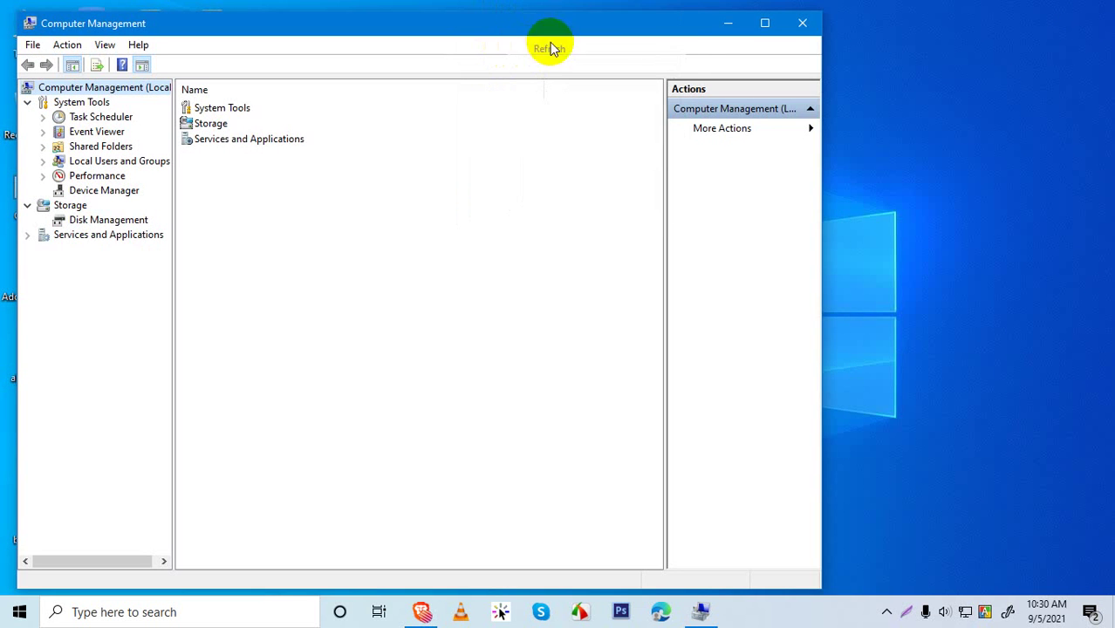
click(764, 23)
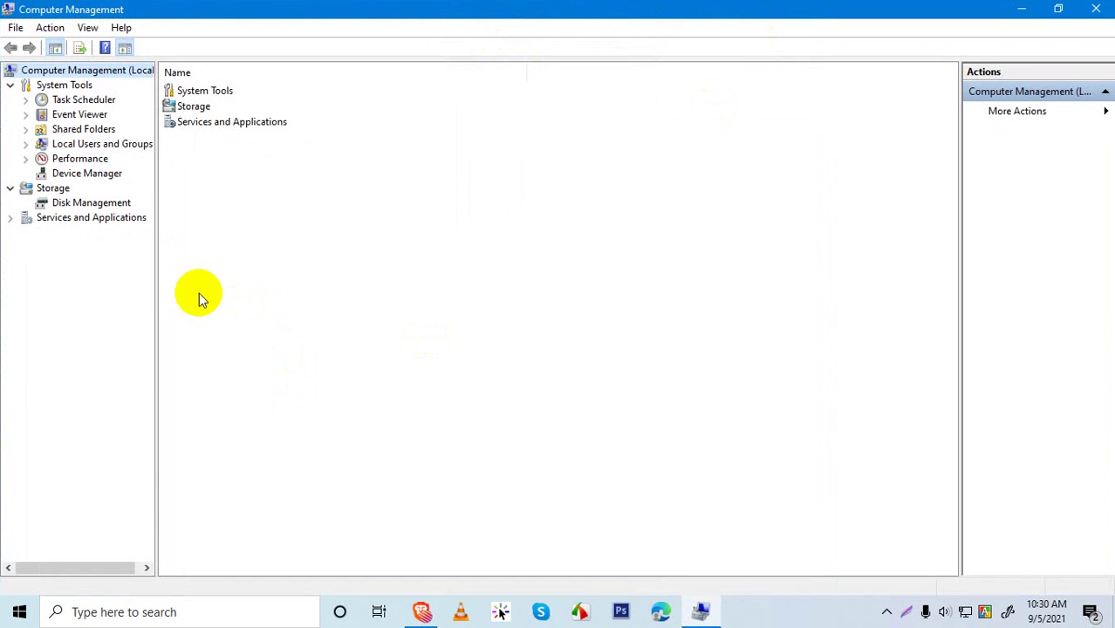
View the disk partitions in Disk Management and select the C: partition of Disk 0.
click(82, 202)
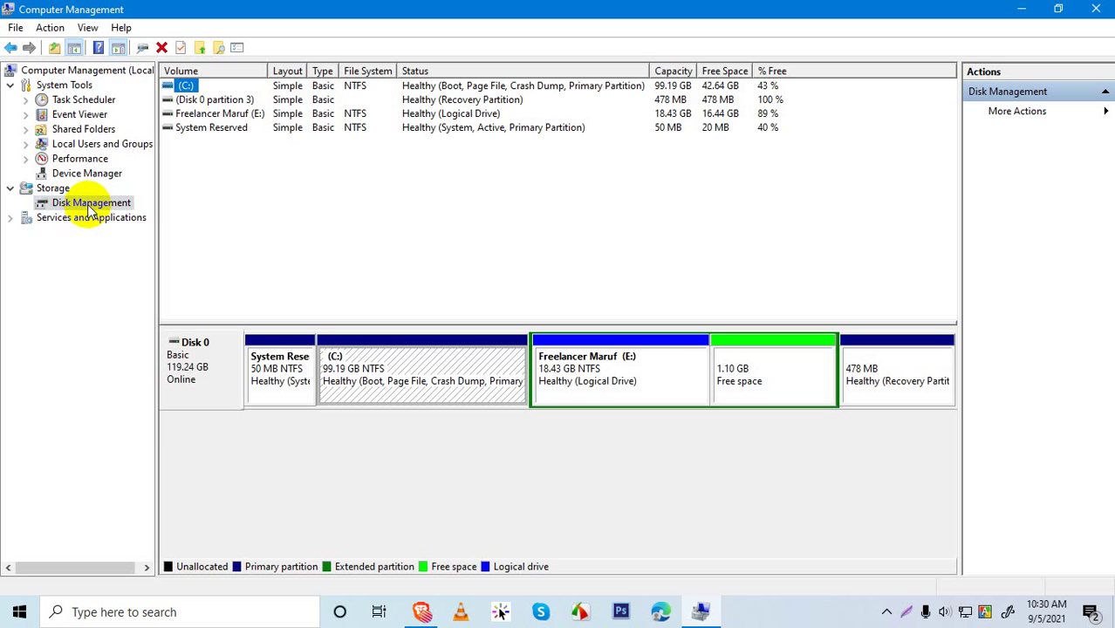
click(423, 353)
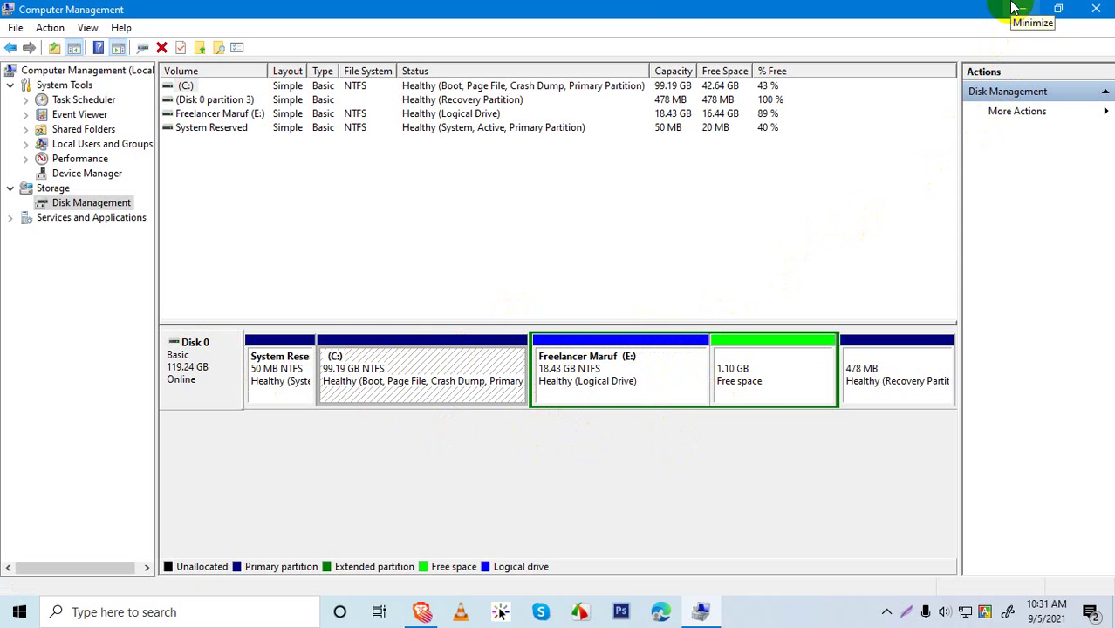
right_click(695, 10)
click(650, 10)
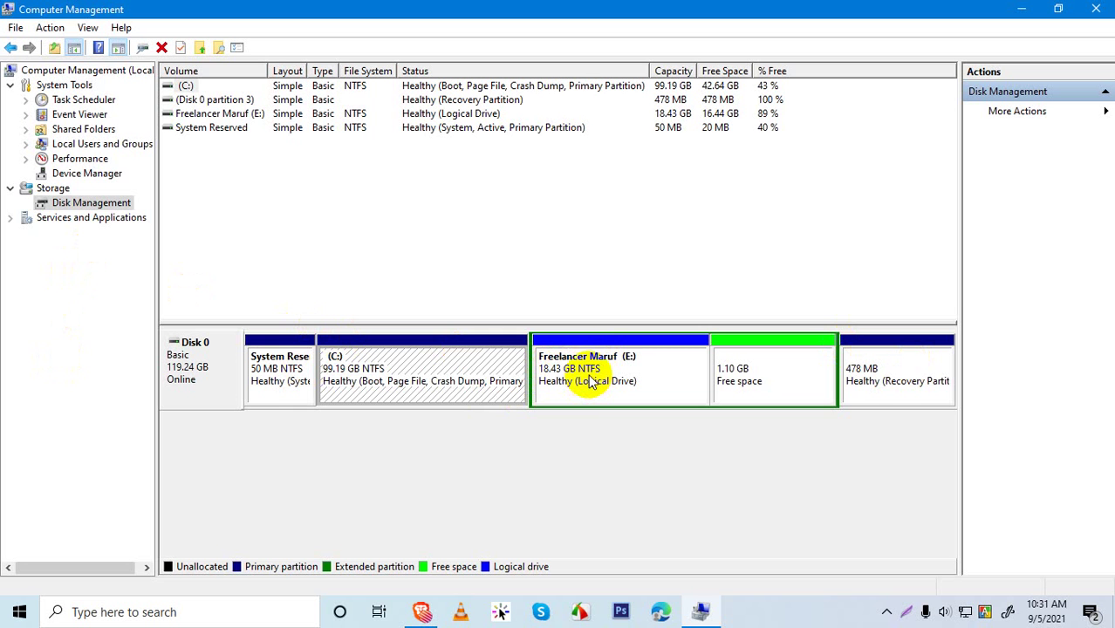
Minimize Computer Management and refresh the desktop.
click(1014, 8)
right_click(561, 49)
click(600, 96)
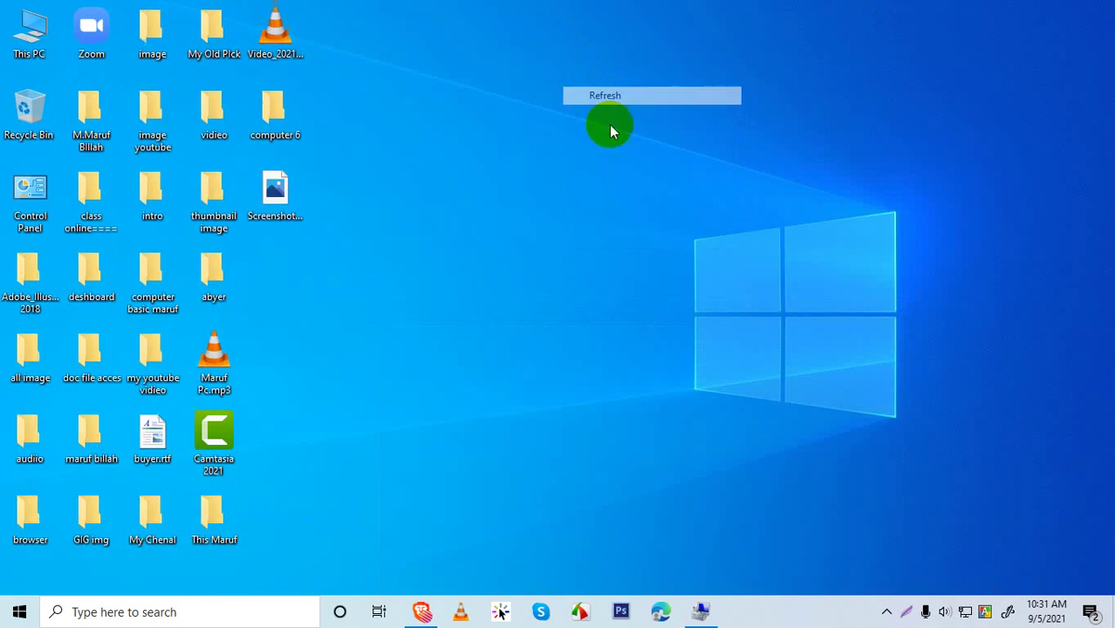
Restore Computer Management and close it, refreshing the desktop repeatedly.
click(699, 613)
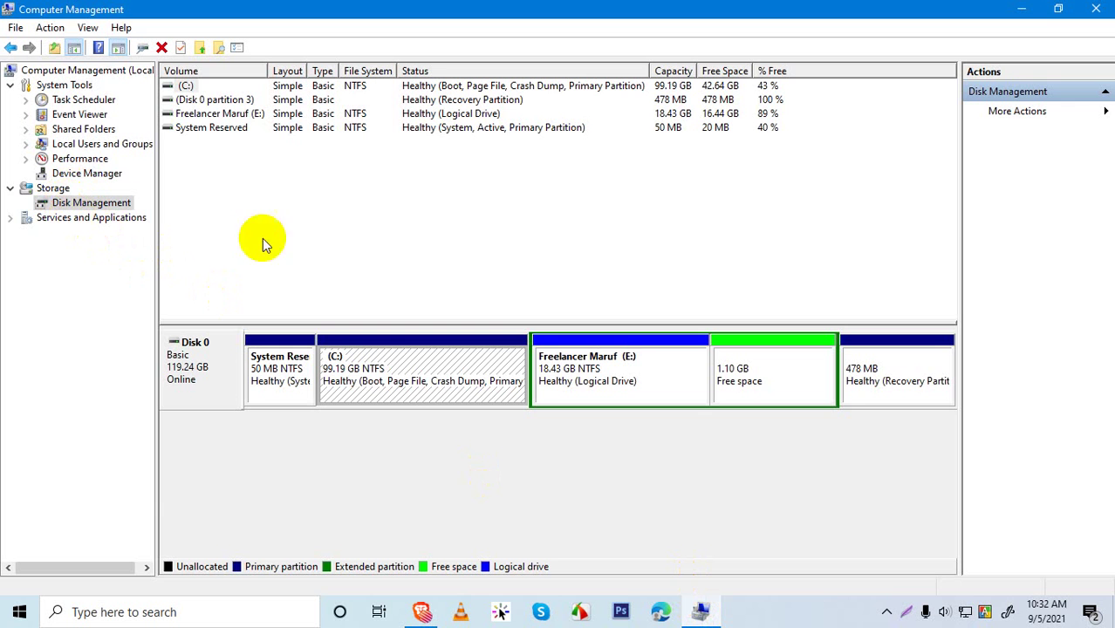
click(1097, 9)
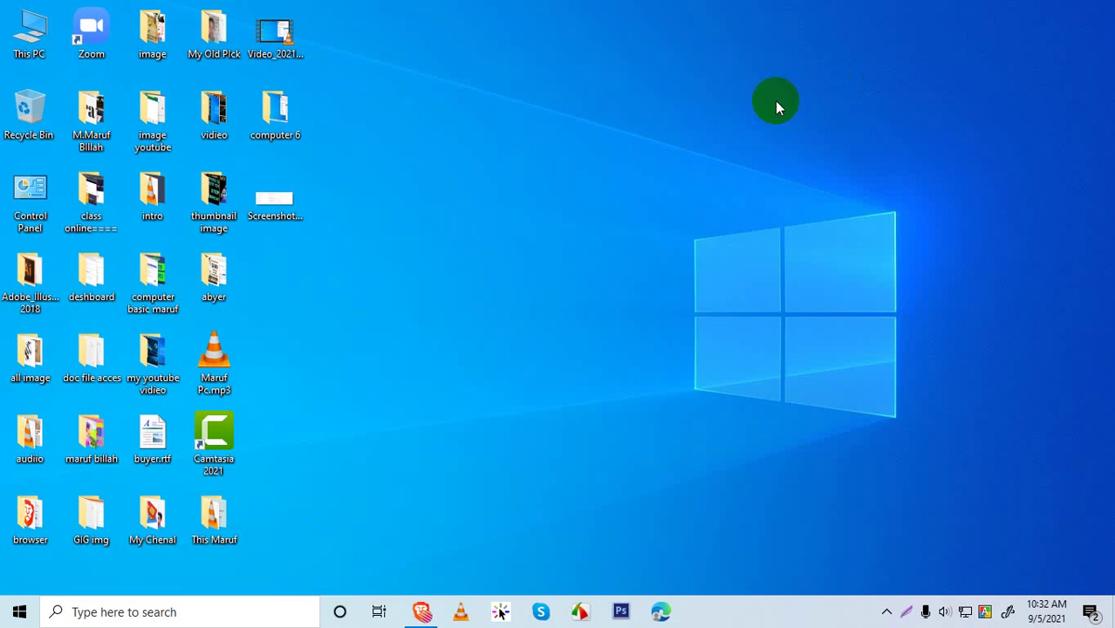
right_click(430, 109)
click(474, 156)
right_click(476, 155)
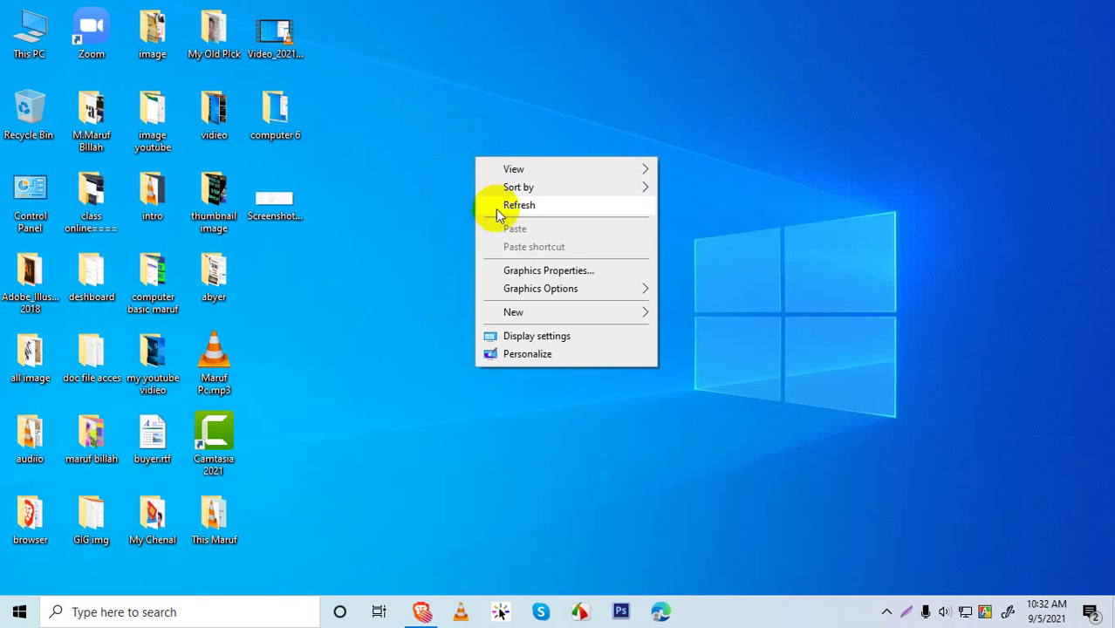
click(495, 206)
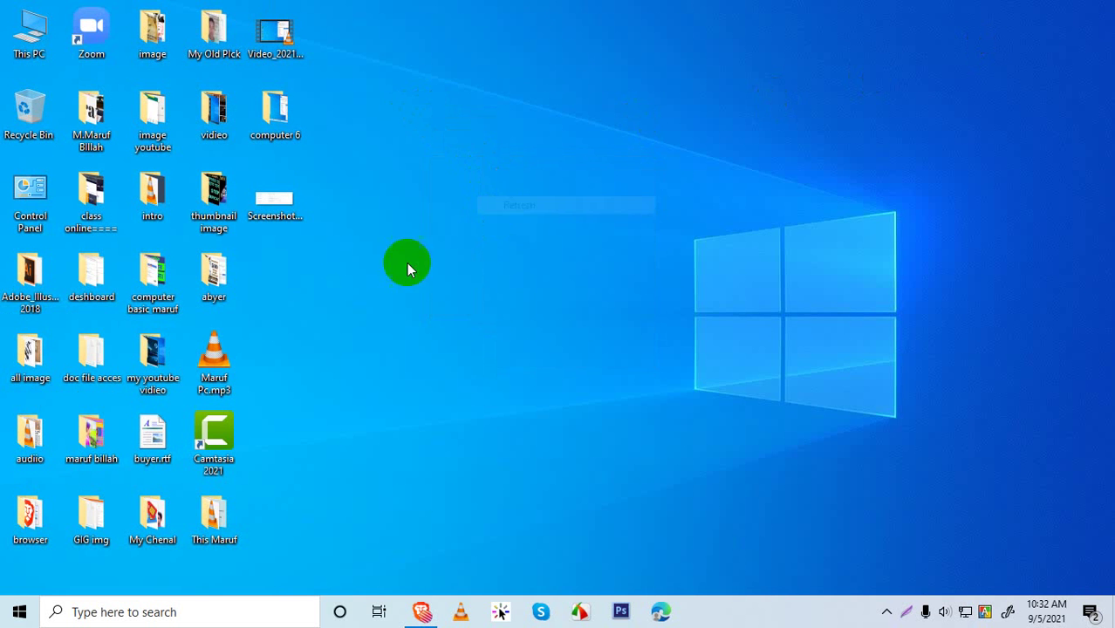
View the actions available for the Camtasia 2021 desktop shortcut, dismiss them and refresh the desktop.
right_click(212, 434)
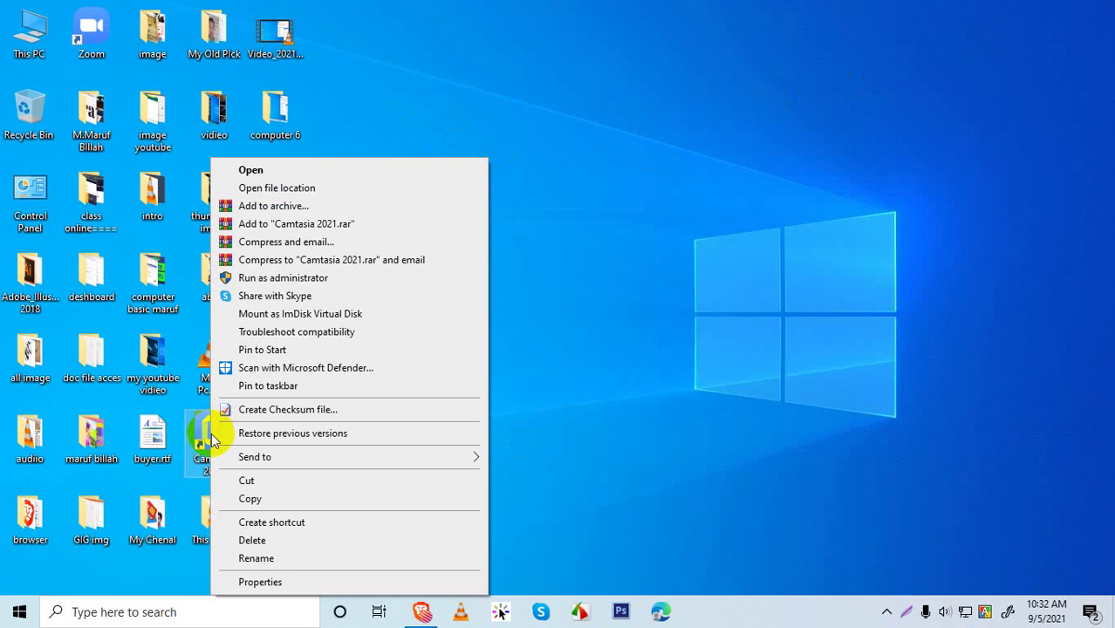
click(589, 144)
right_click(572, 105)
click(615, 154)
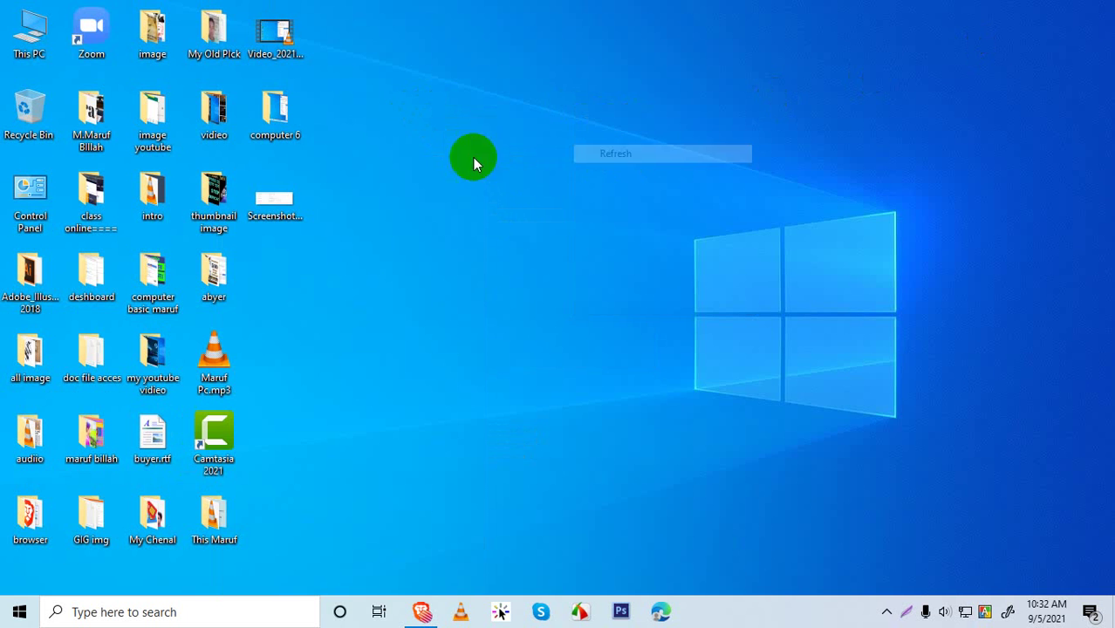
Delete the Camtasia 2021 shortcut from the desktop and refresh the desktop.
right_click(227, 431)
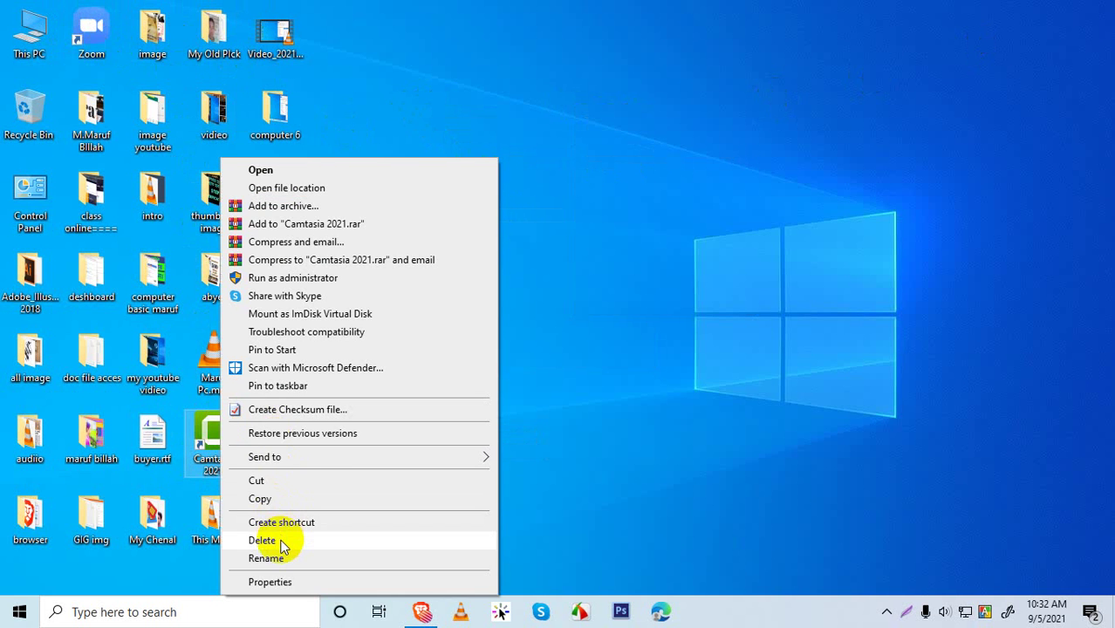
click(262, 540)
right_click(388, 208)
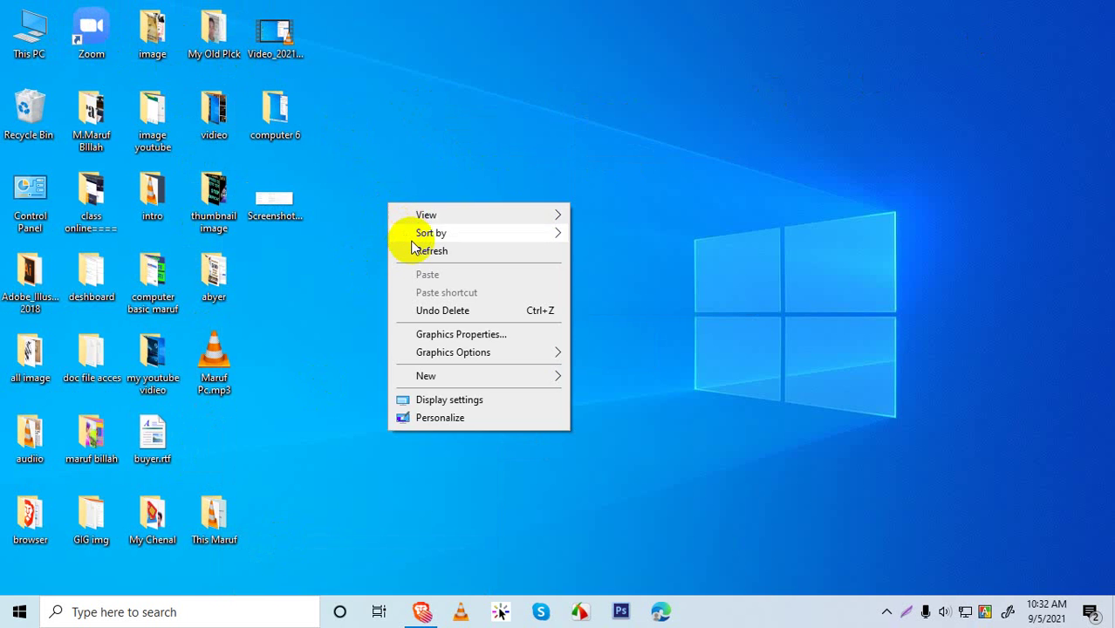
right_click(412, 248)
click(446, 300)
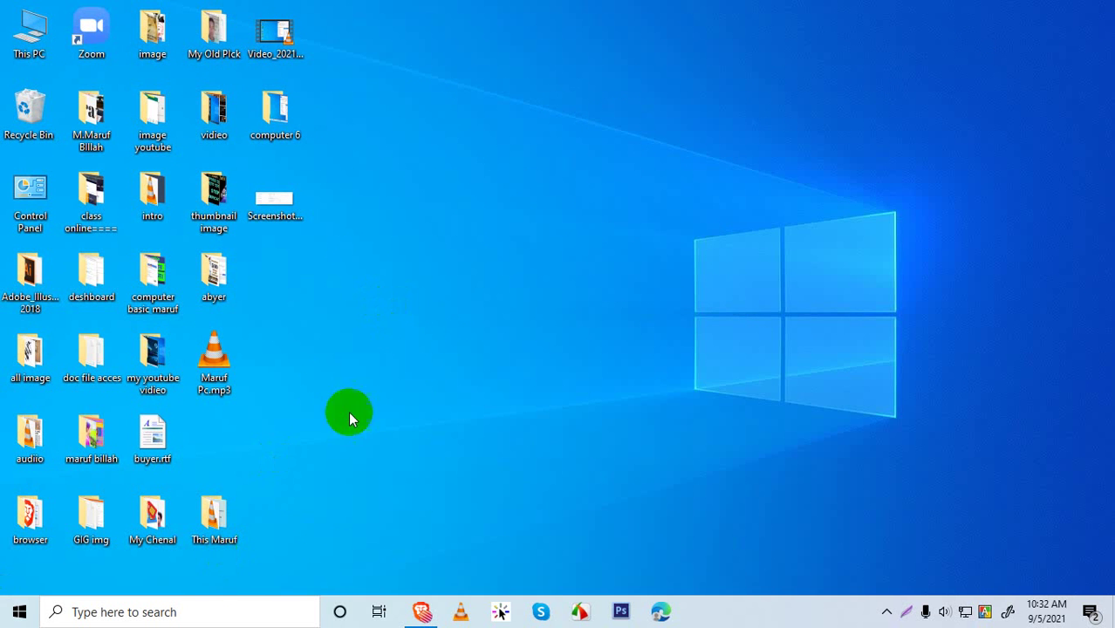
right_click(450, 160)
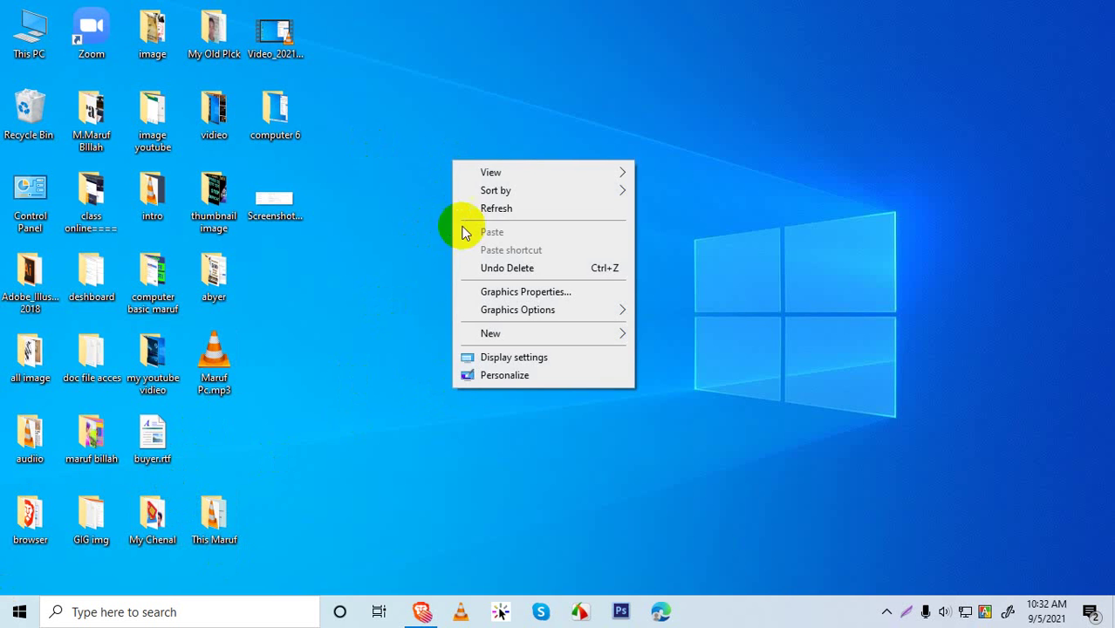
click(518, 210)
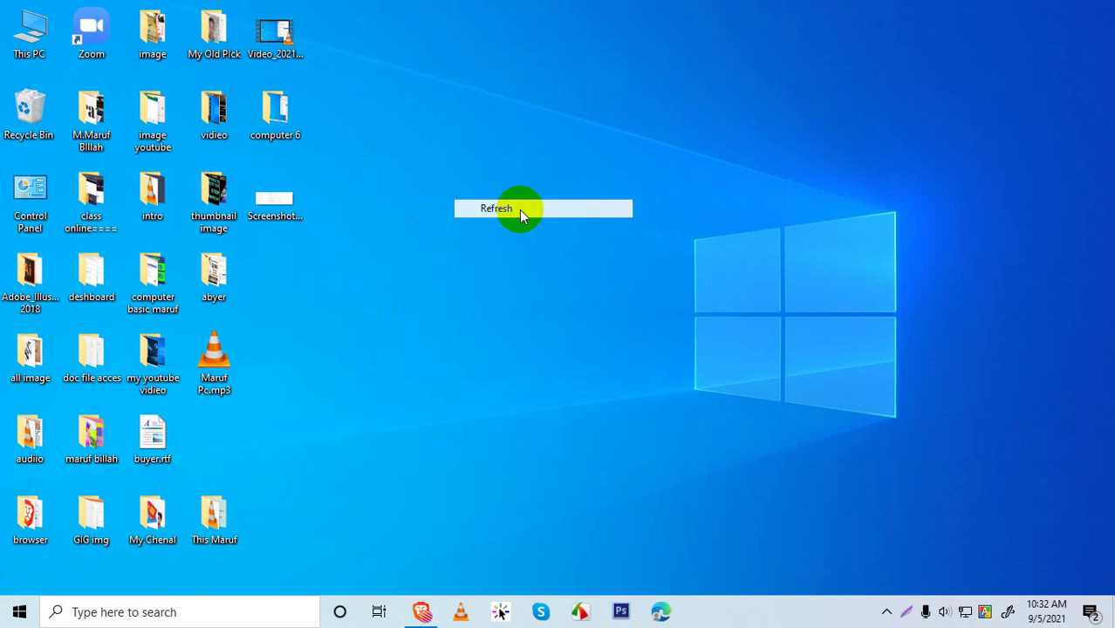
Search Windows for "camta", dismiss the search and refresh the desktop.
click(3, 617)
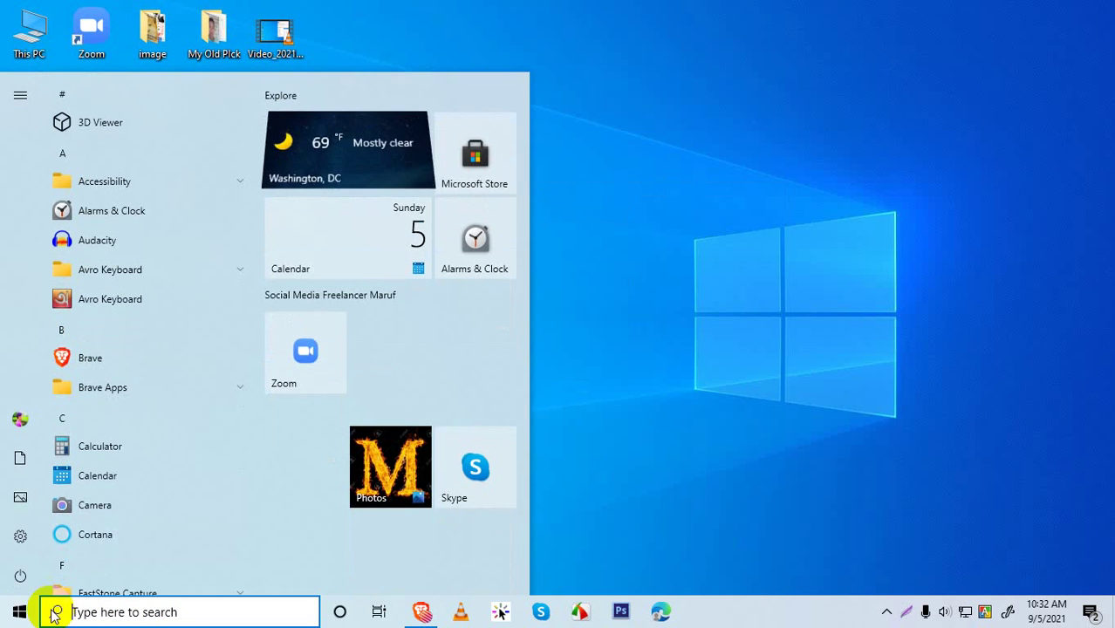
click(562, 460)
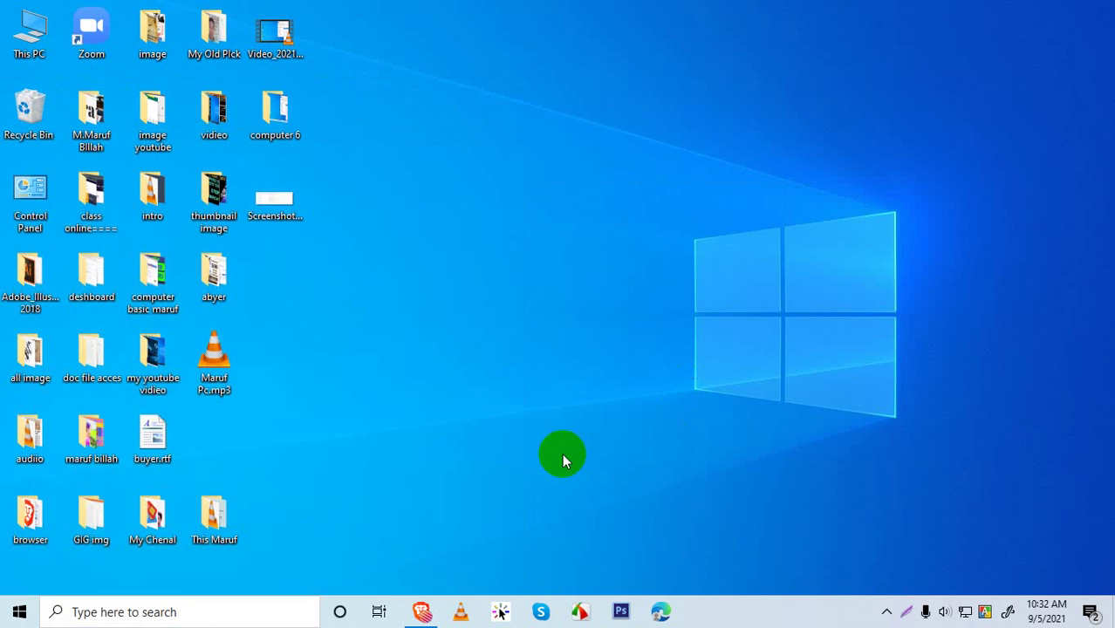
click(227, 608)
text(ca)
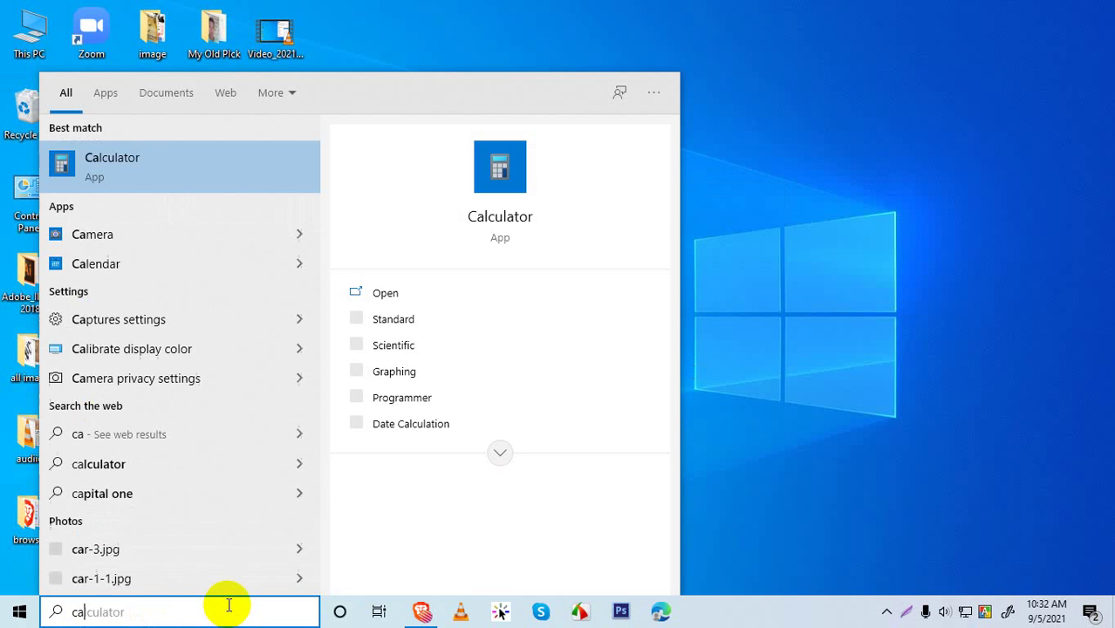
text(mta)
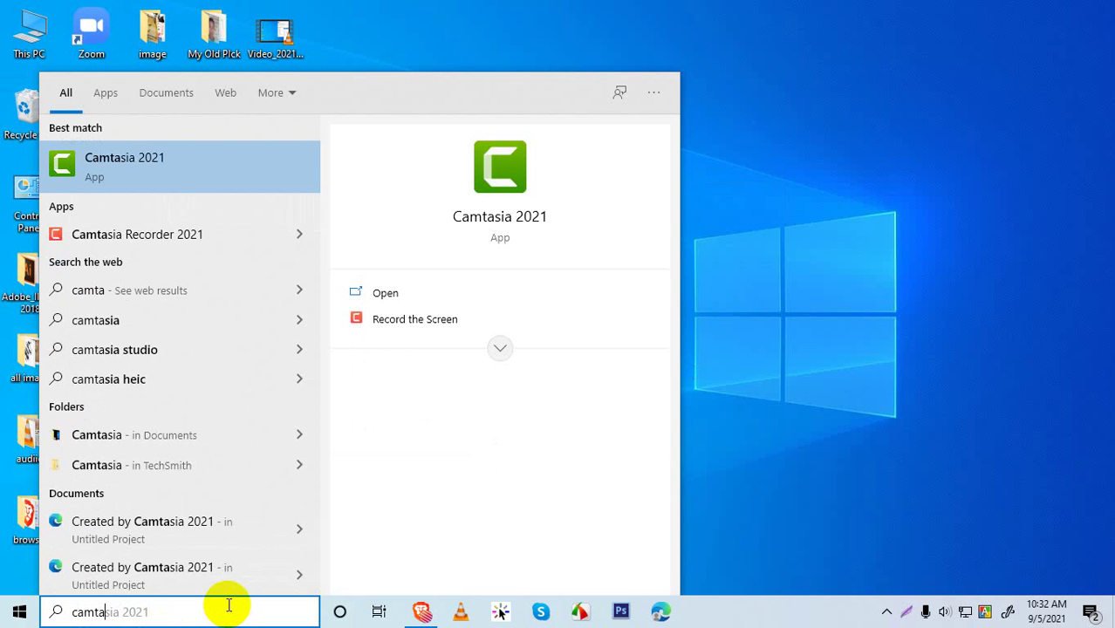
right_click(418, 9)
click(447, 50)
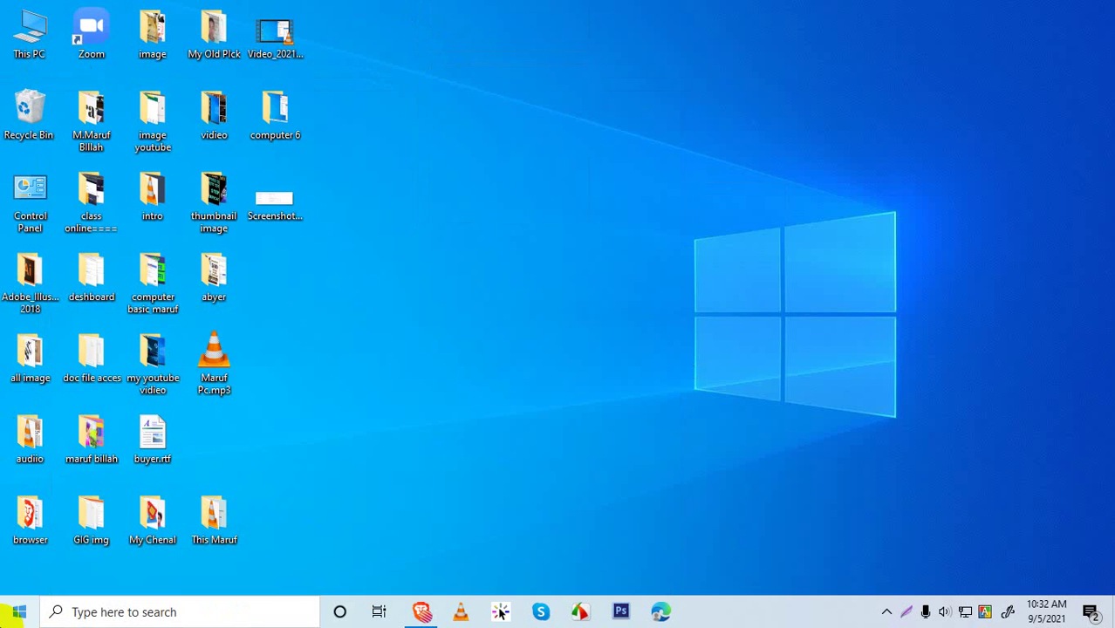
Look through the full alphabetical list of installed apps for Camtasia 2021.
click(10, 614)
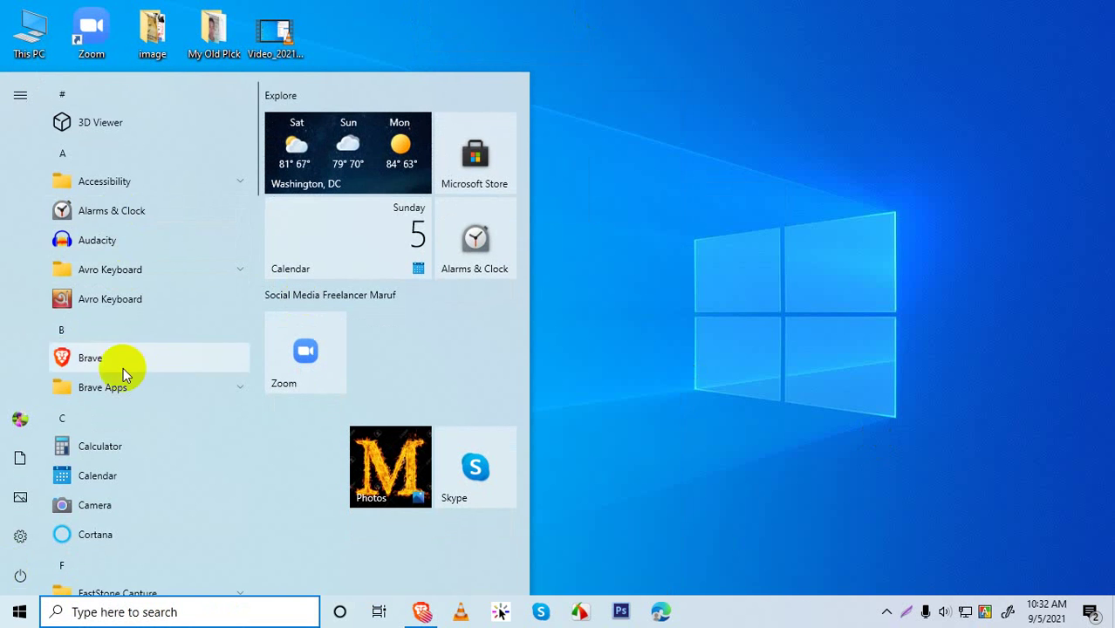
scroll(95, 382, down, 10)
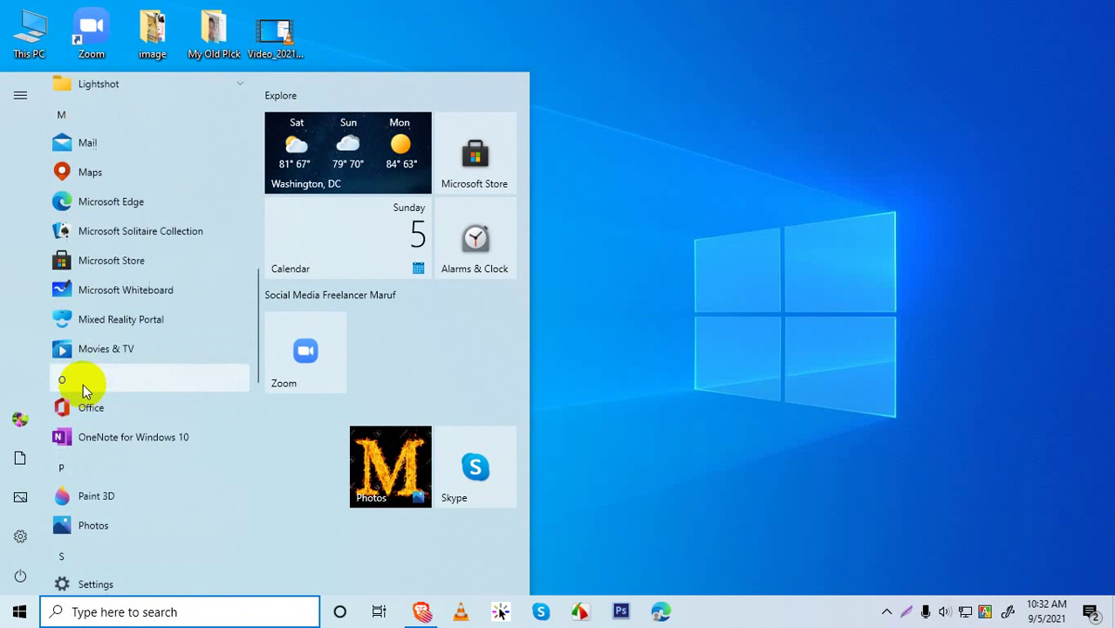
scroll(85, 384, down, 10)
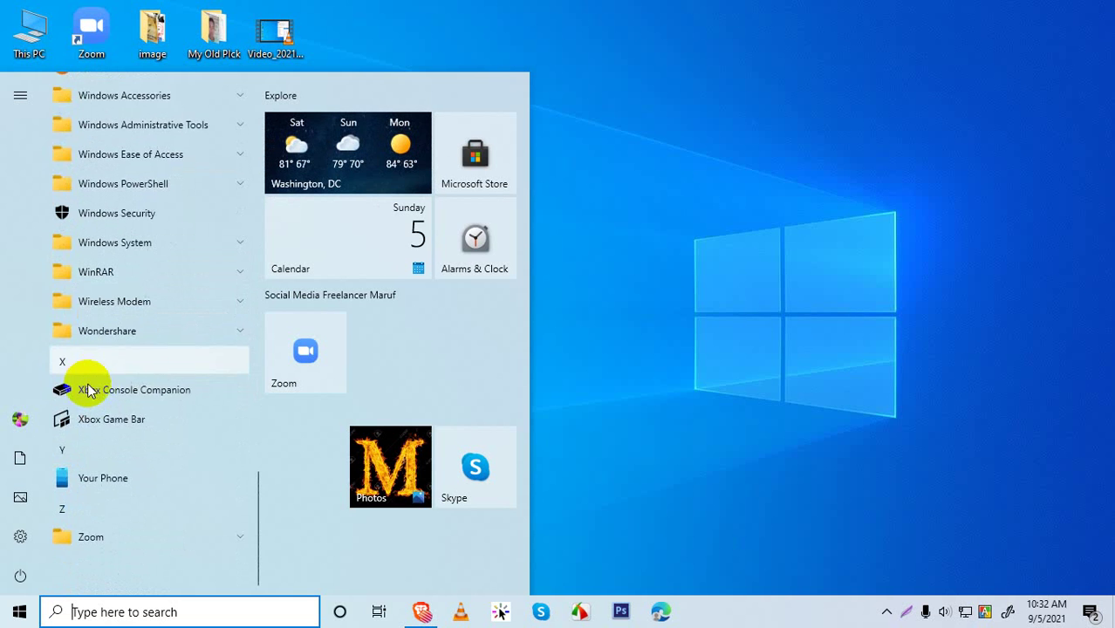
scroll(87, 390, up, 10)
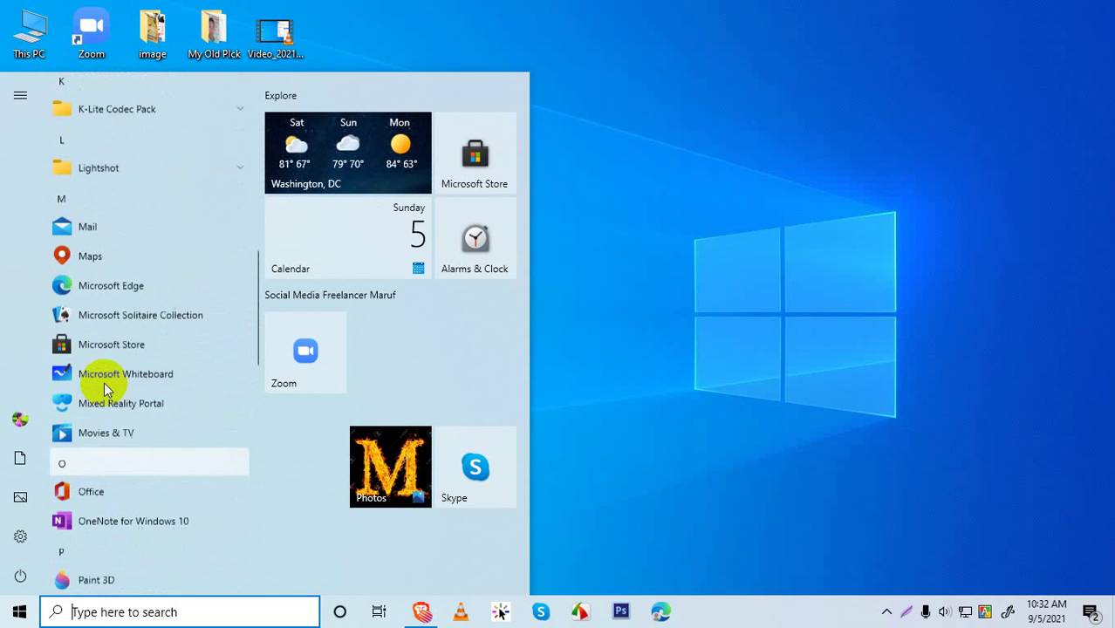
scroll(104, 382, up, 10)
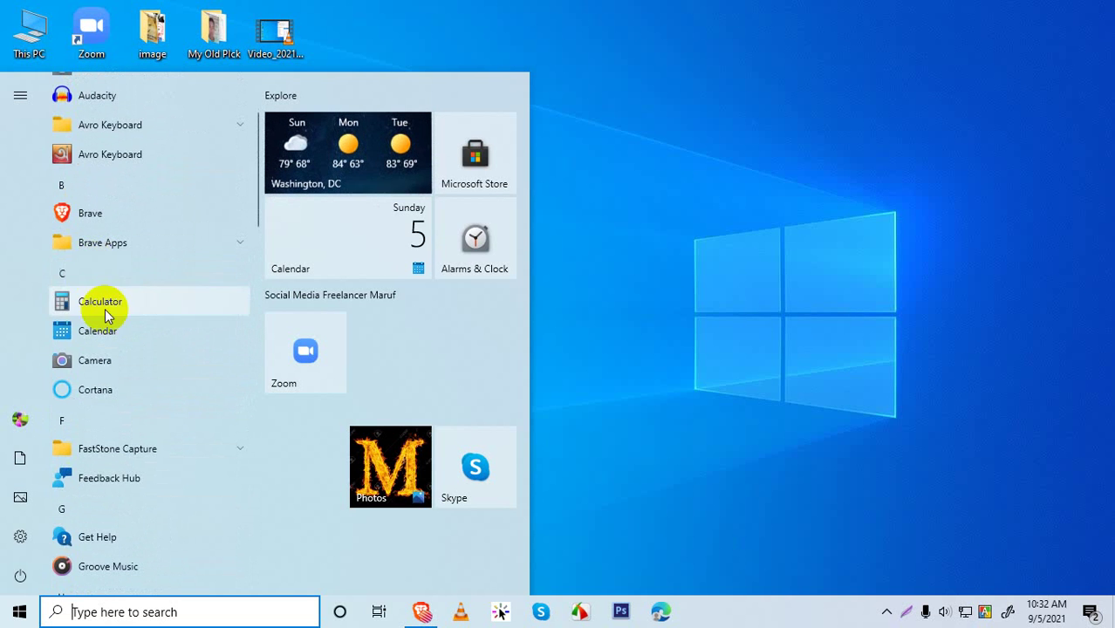
scroll(91, 297, up, 3)
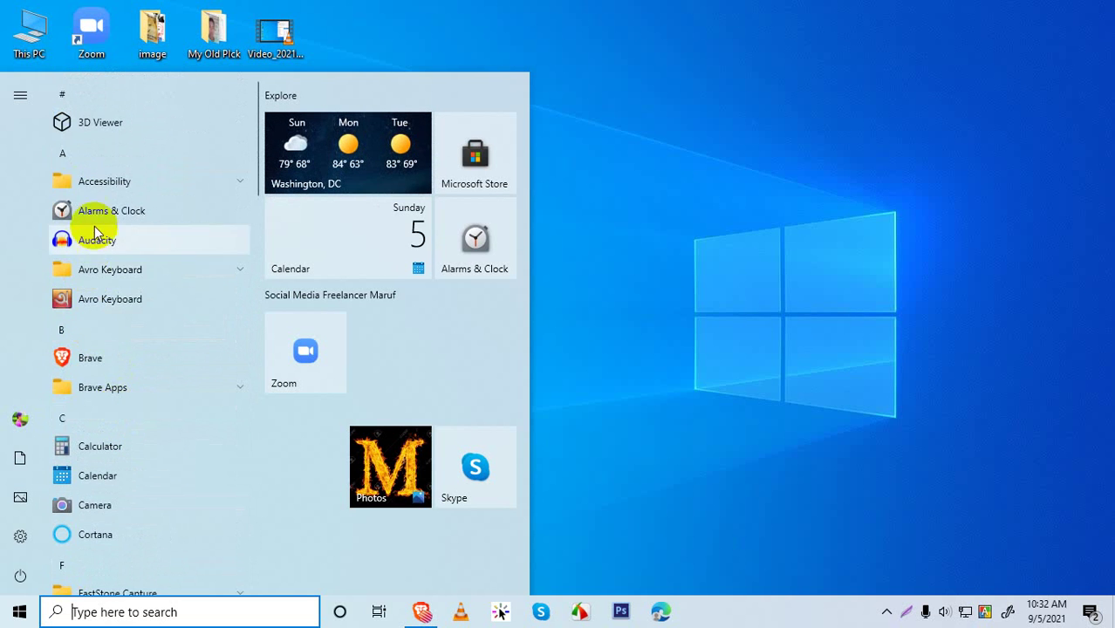
scroll(112, 281, down, 5)
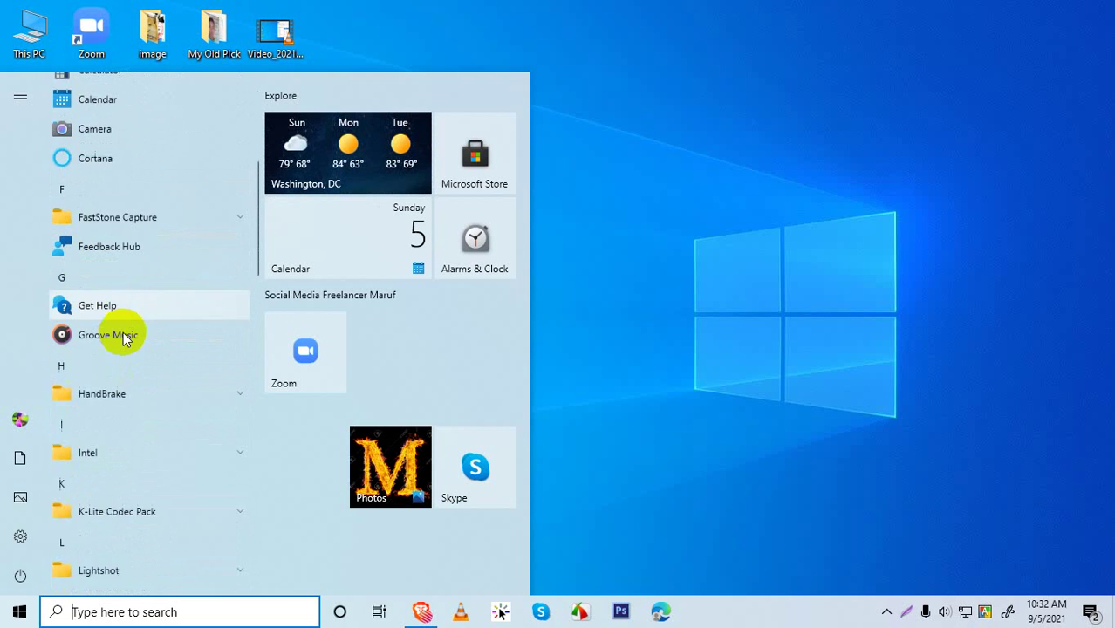
scroll(114, 348, down, 4)
scroll(114, 348, down, 5)
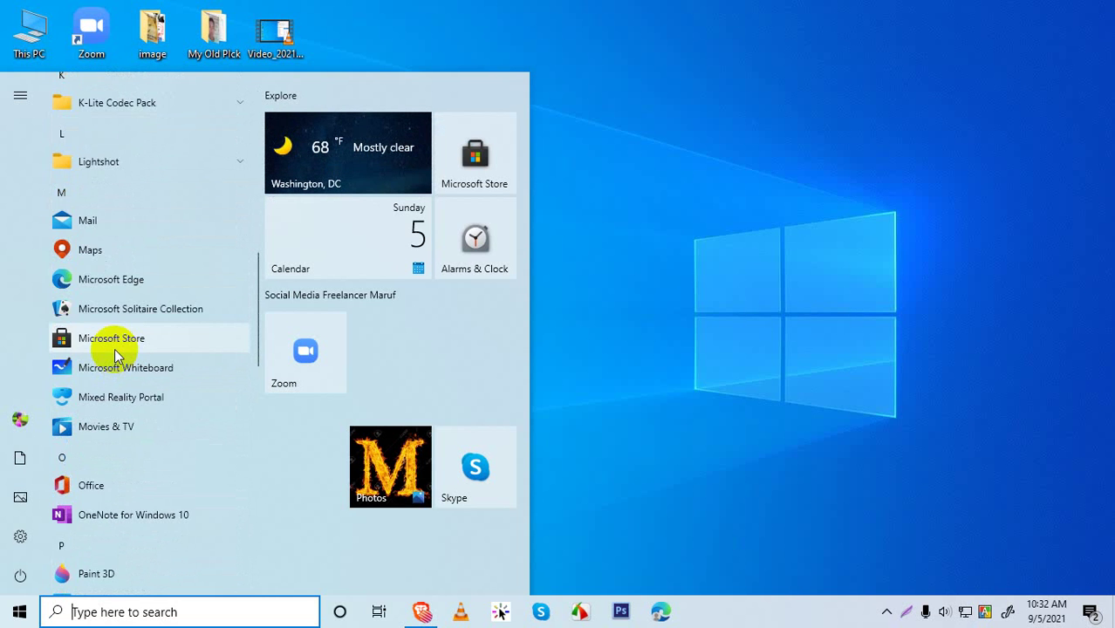
scroll(116, 344, down, 5)
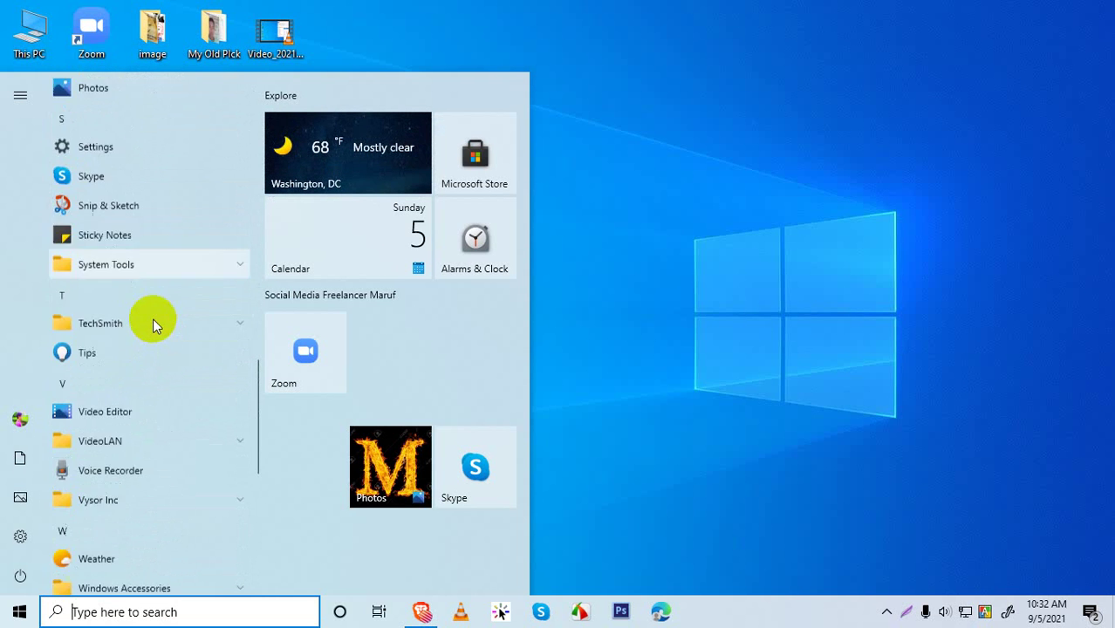
scroll(153, 322, down, 3)
scroll(153, 321, up, 15)
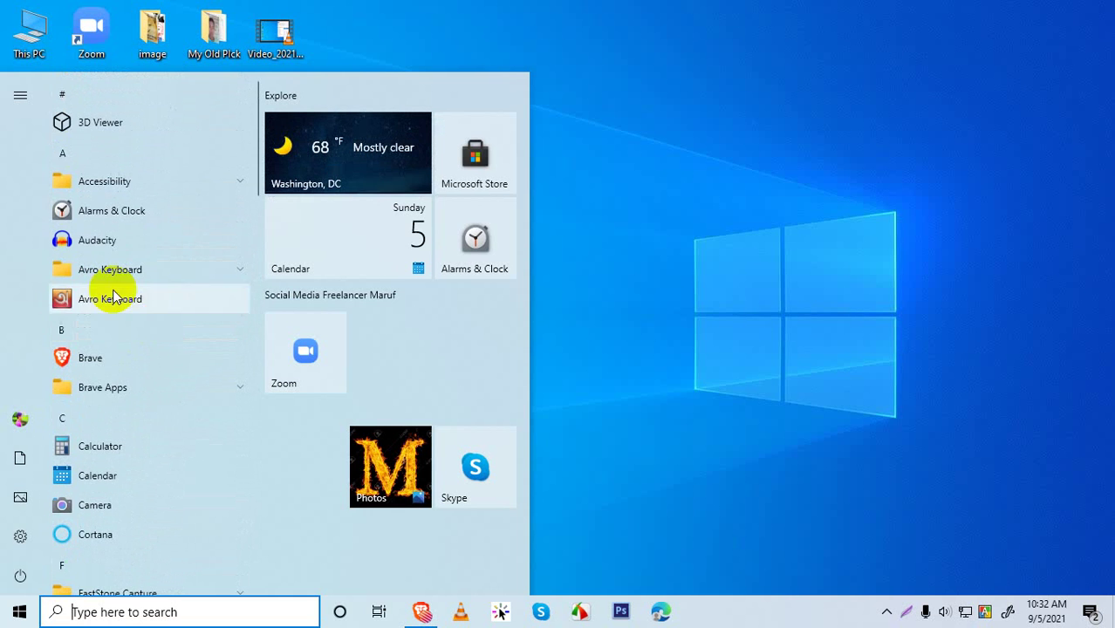
Close the list of installed apps and refresh the desktop.
right_click(435, 21)
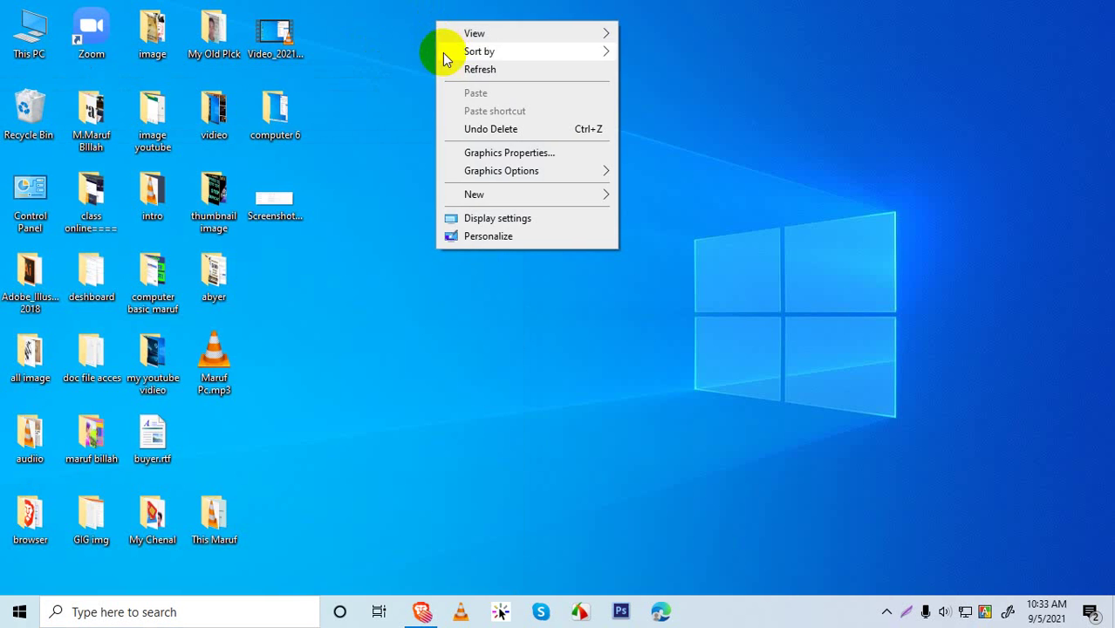
click(473, 70)
right_click(472, 75)
click(498, 122)
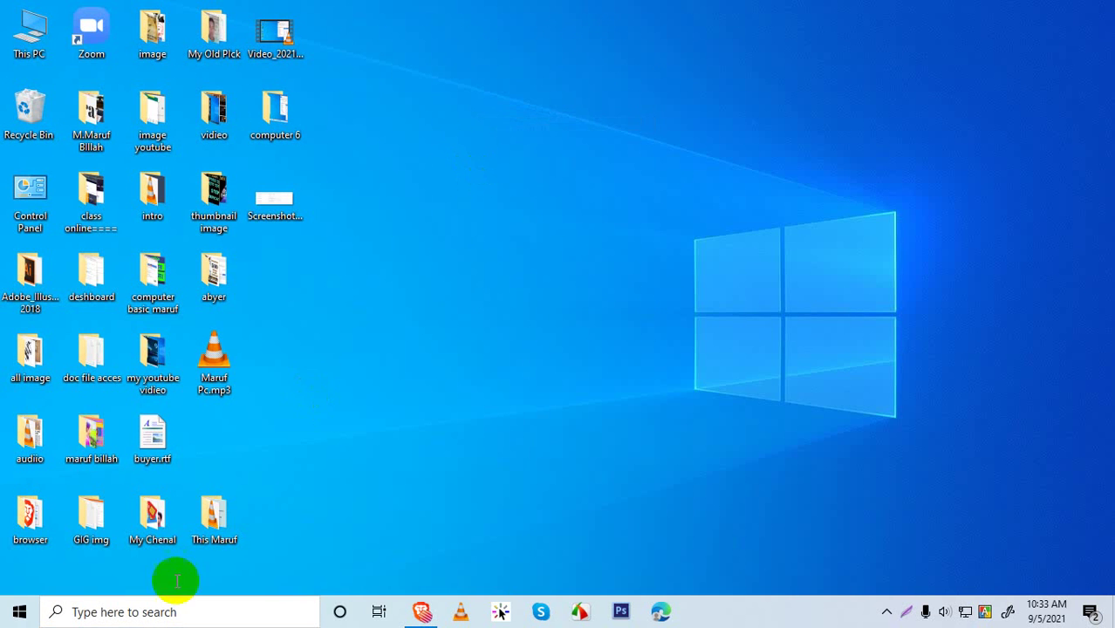
Search Windows for "camtasi", select the Camtasia 2021 app result and dismiss the search.
click(83, 612)
text(cam)
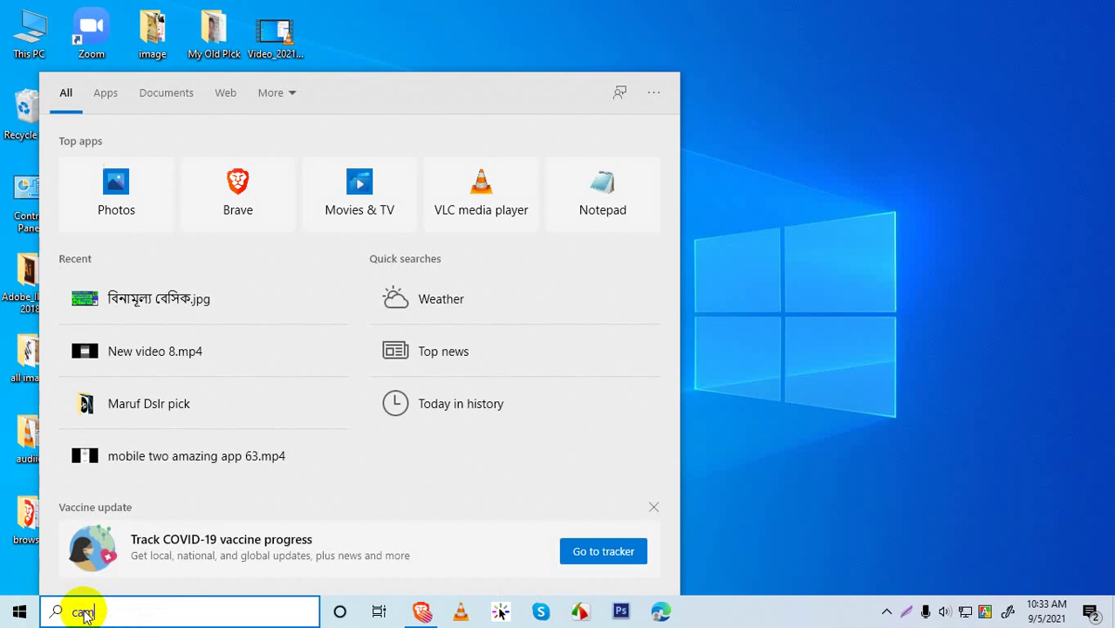
text(a)
key(BackSpace)
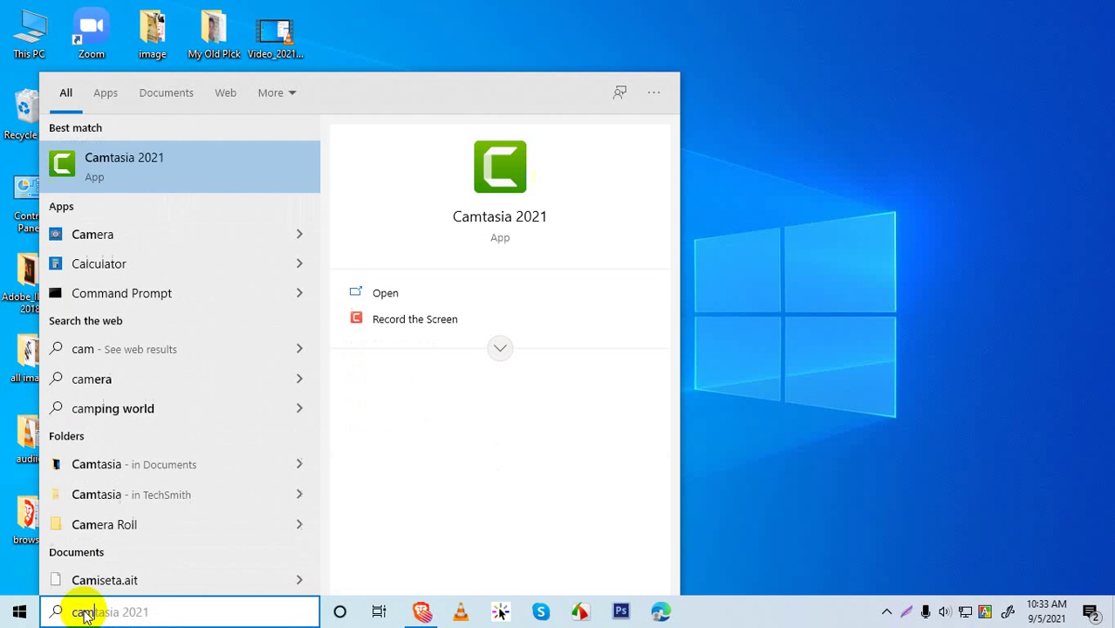
text(tasi)
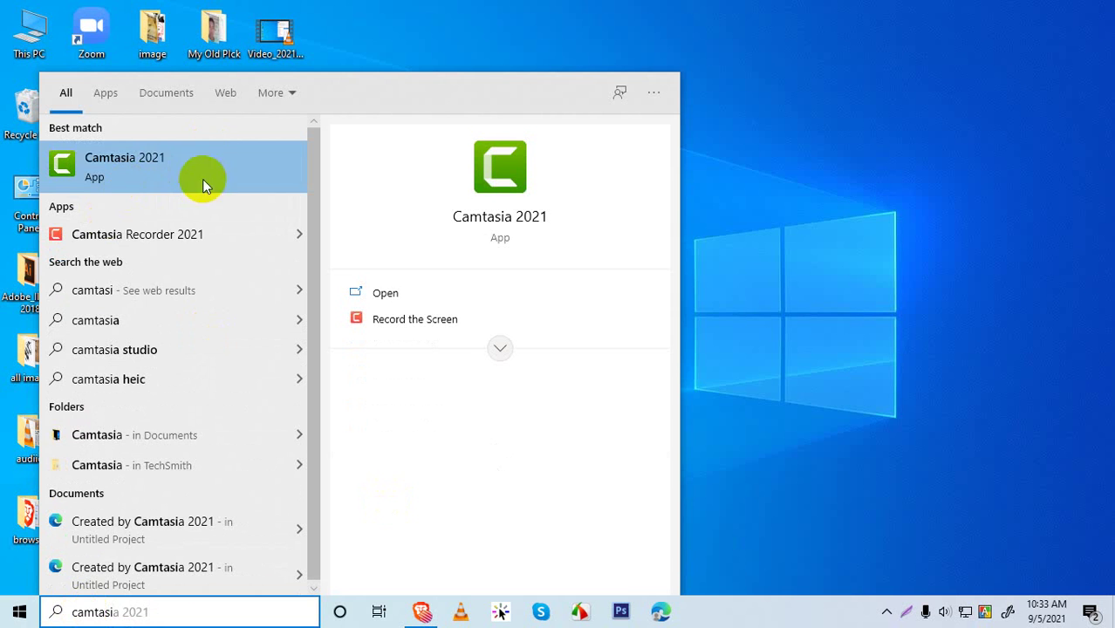
click(111, 168)
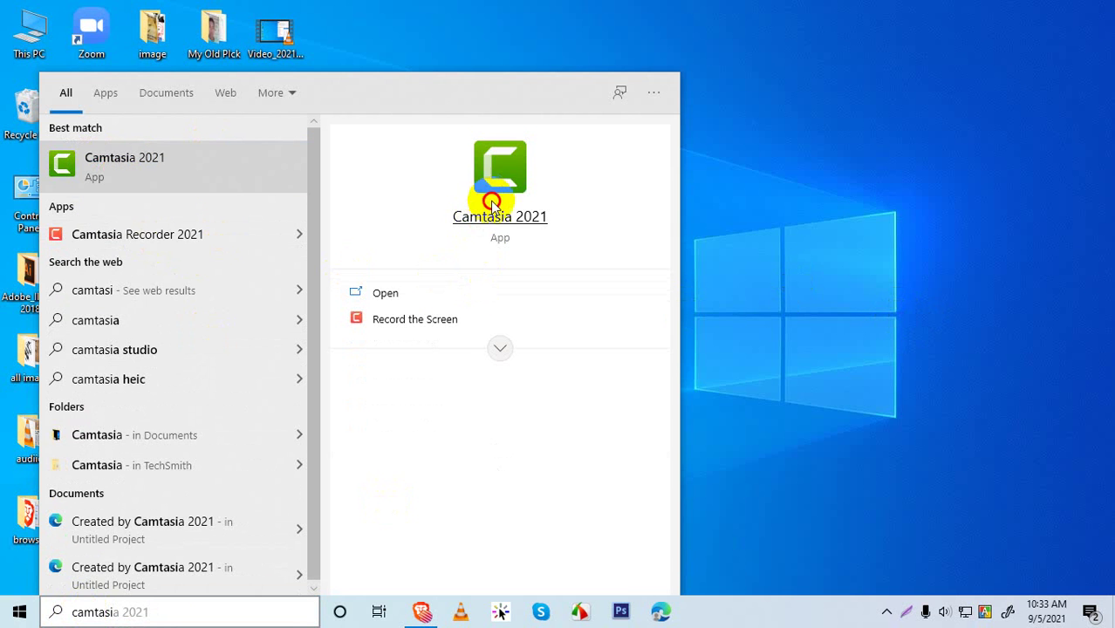
click(508, 320)
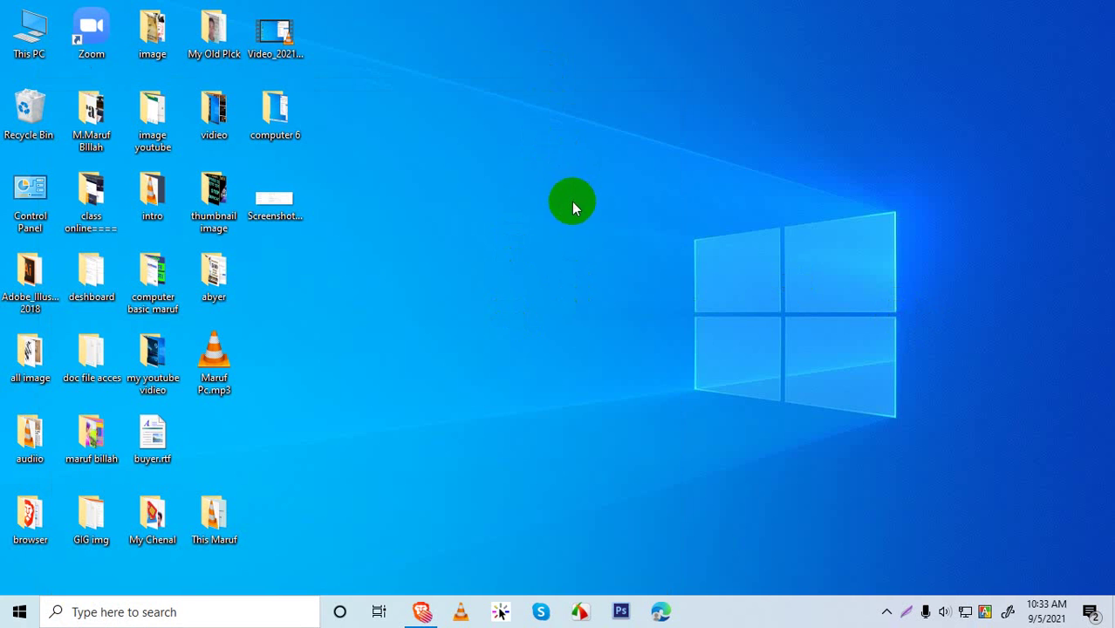
Refresh the desktop repeatedly, opening and dismissing the list of installed apps in between.
right_click(569, 173)
click(600, 215)
right_click(538, 295)
click(607, 345)
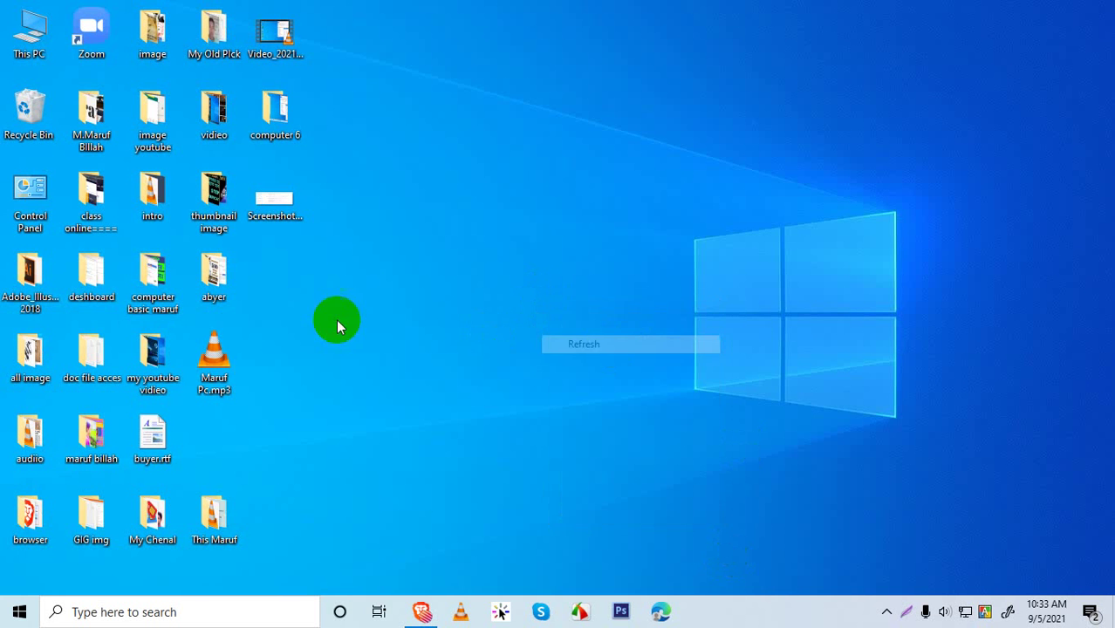
click(15, 609)
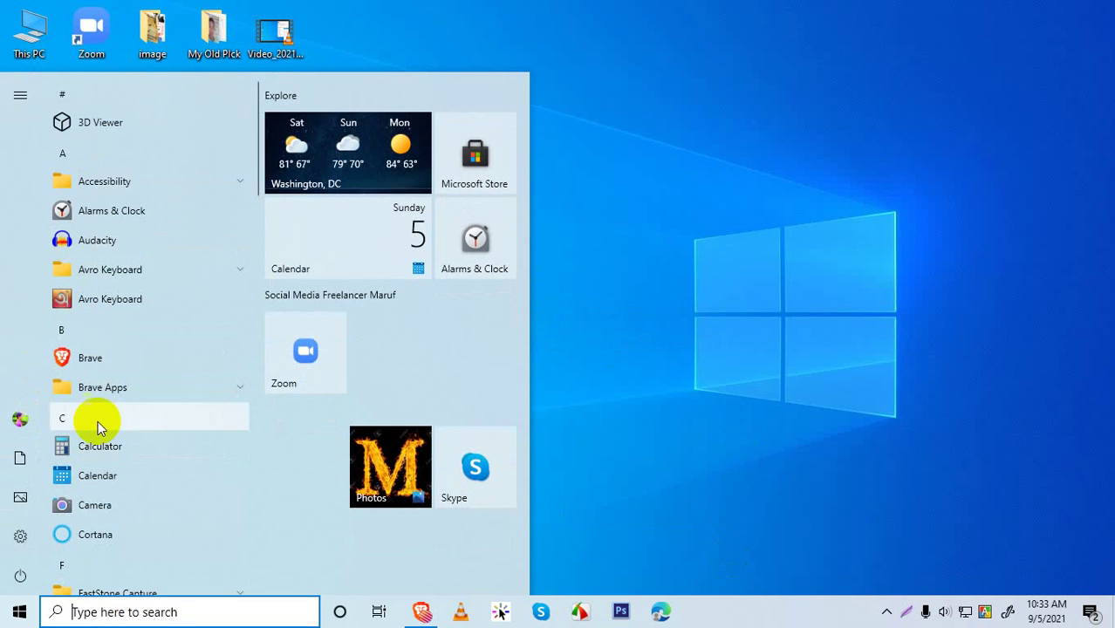
click(695, 91)
right_click(695, 91)
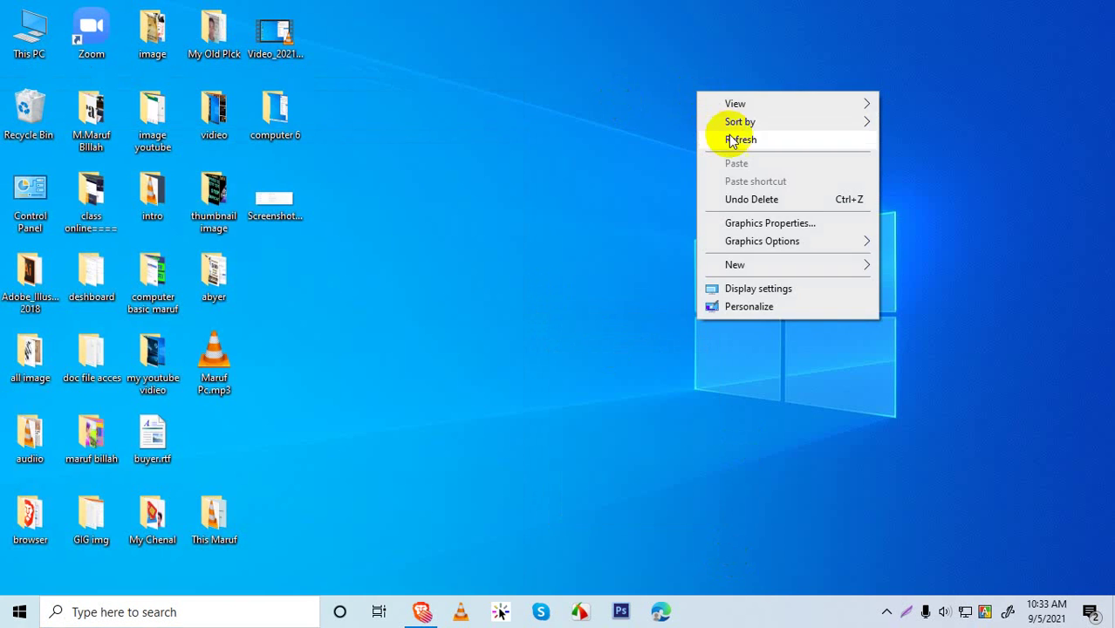
right_click(736, 143)
click(810, 197)
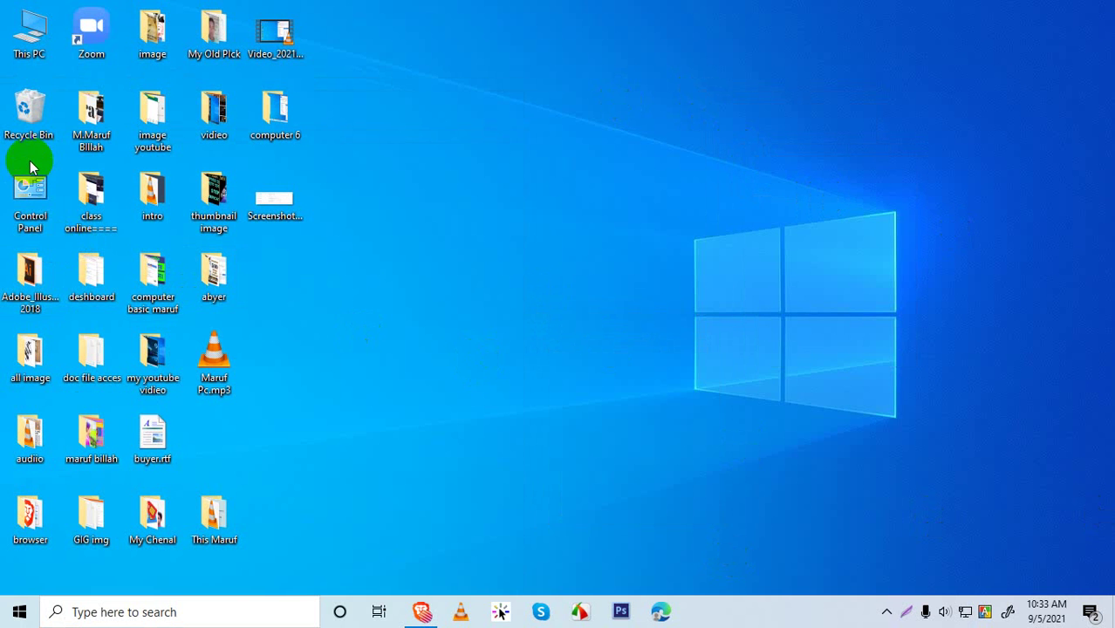
Restore the deleted Camtasia 2021 shortcut from the Recycle Bin with administrator permission, and close the Recycle Bin.
double_click(29, 105)
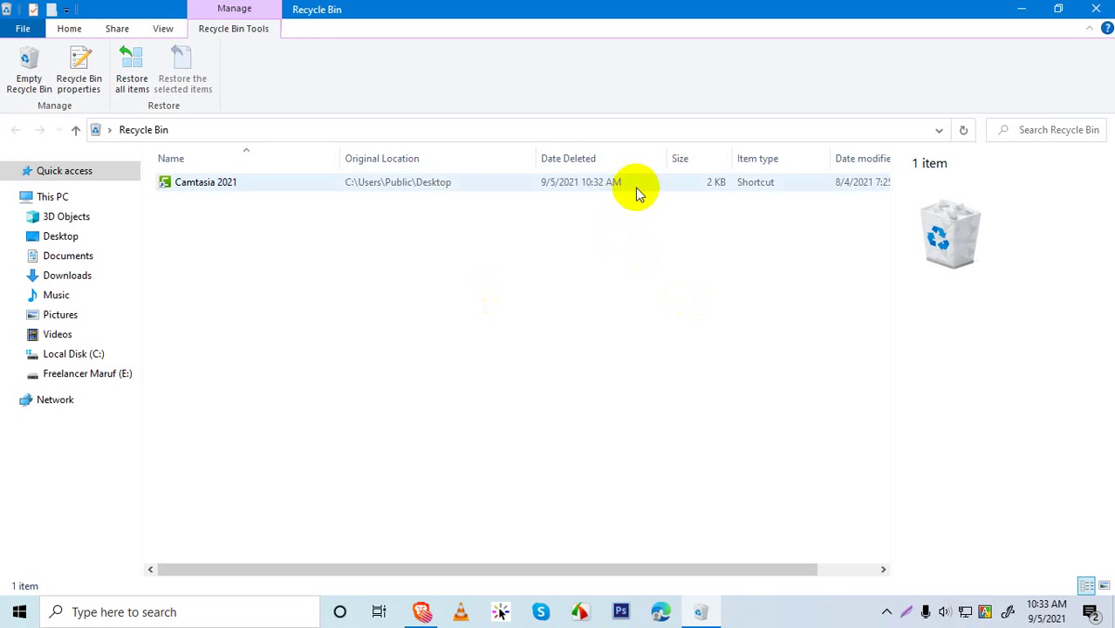
double_click(636, 184)
click(890, 502)
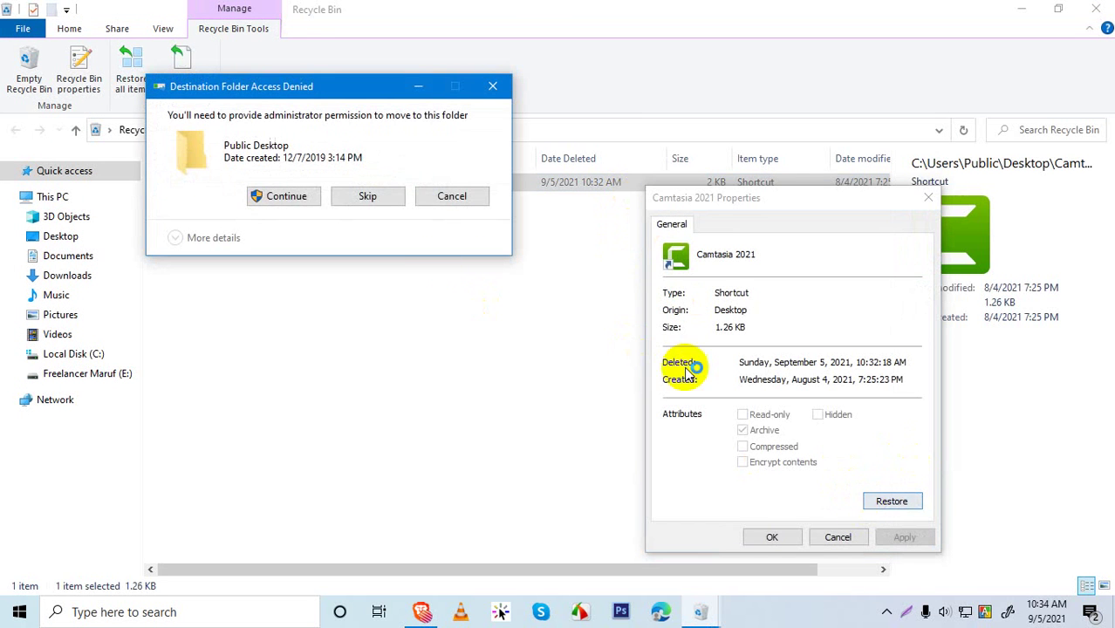
click(276, 197)
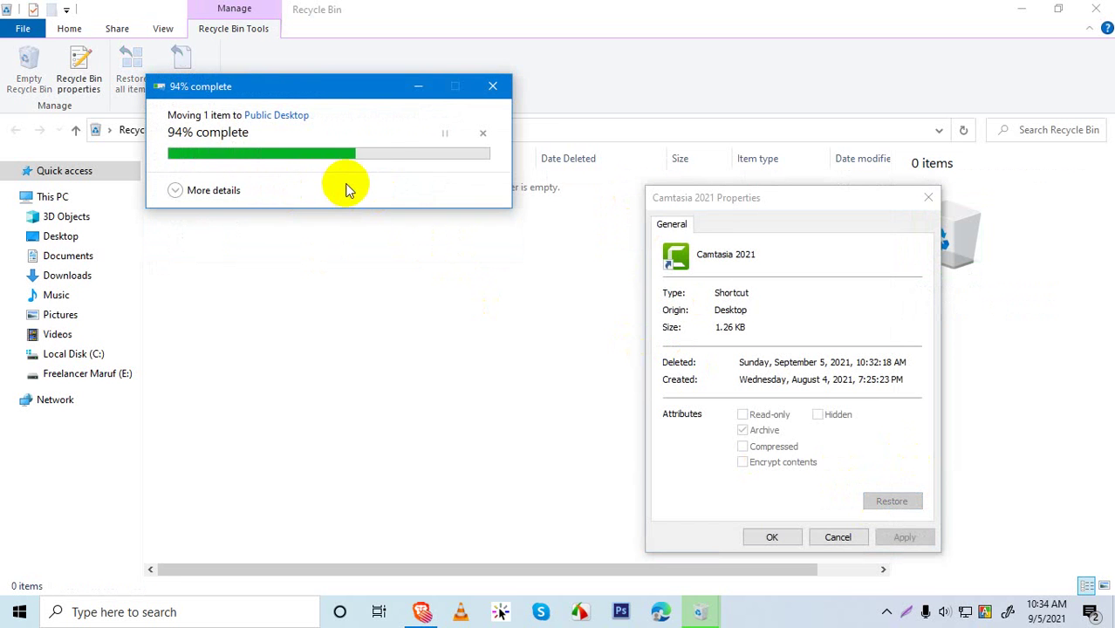
click(772, 536)
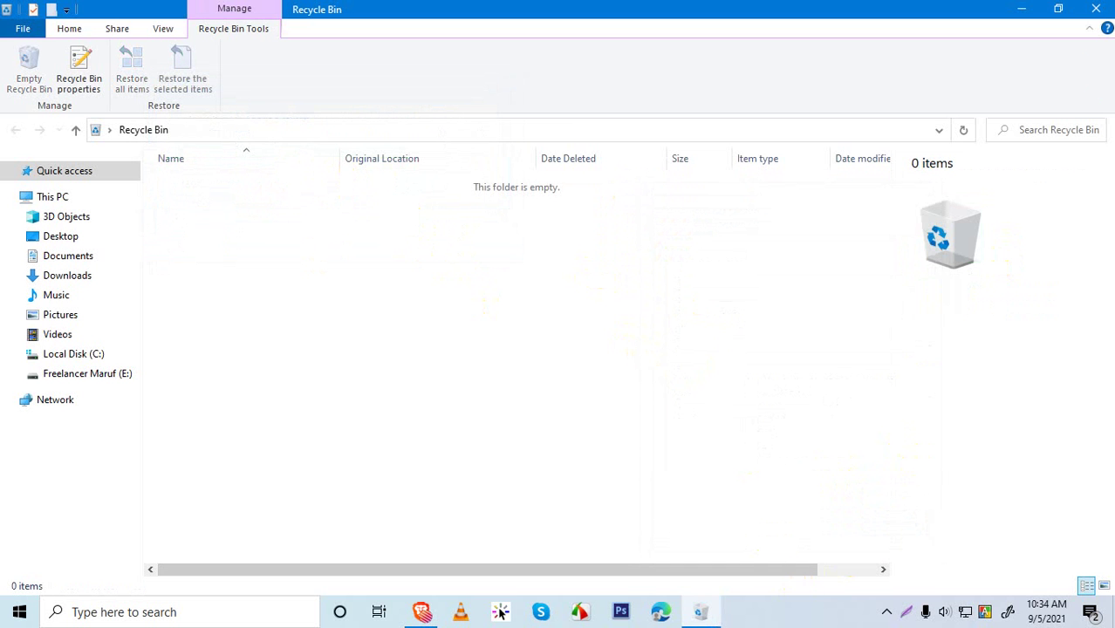
click(1096, 9)
Refresh the desktop several times after restoring the Camtasia 2021 shortcut.
right_click(475, 103)
click(523, 147)
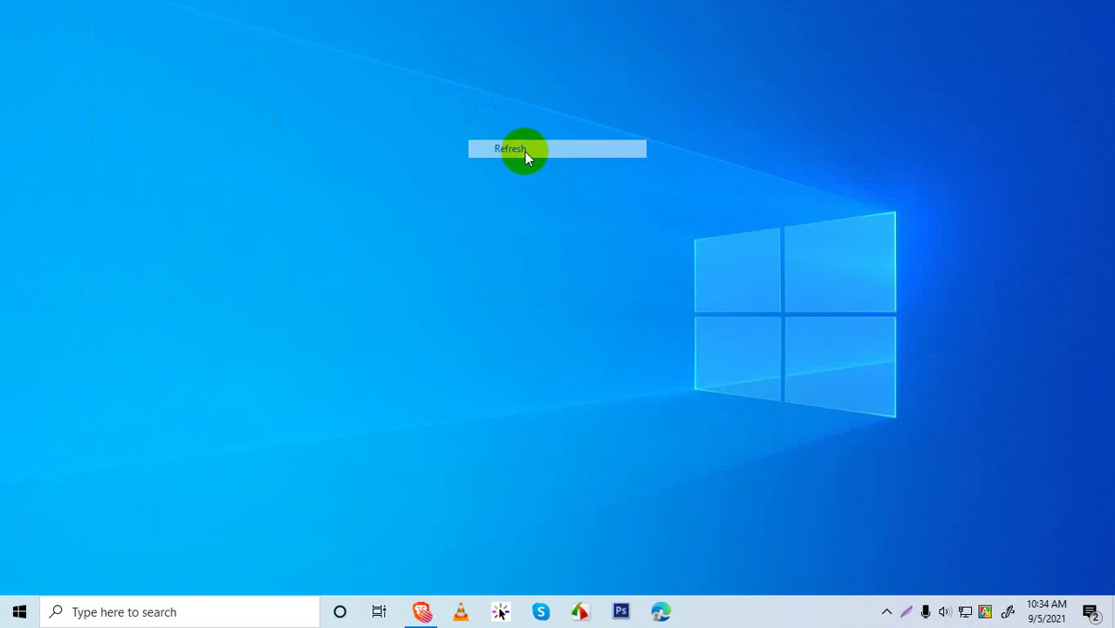
right_click(518, 150)
click(593, 199)
right_click(593, 193)
right_click(634, 239)
click(695, 299)
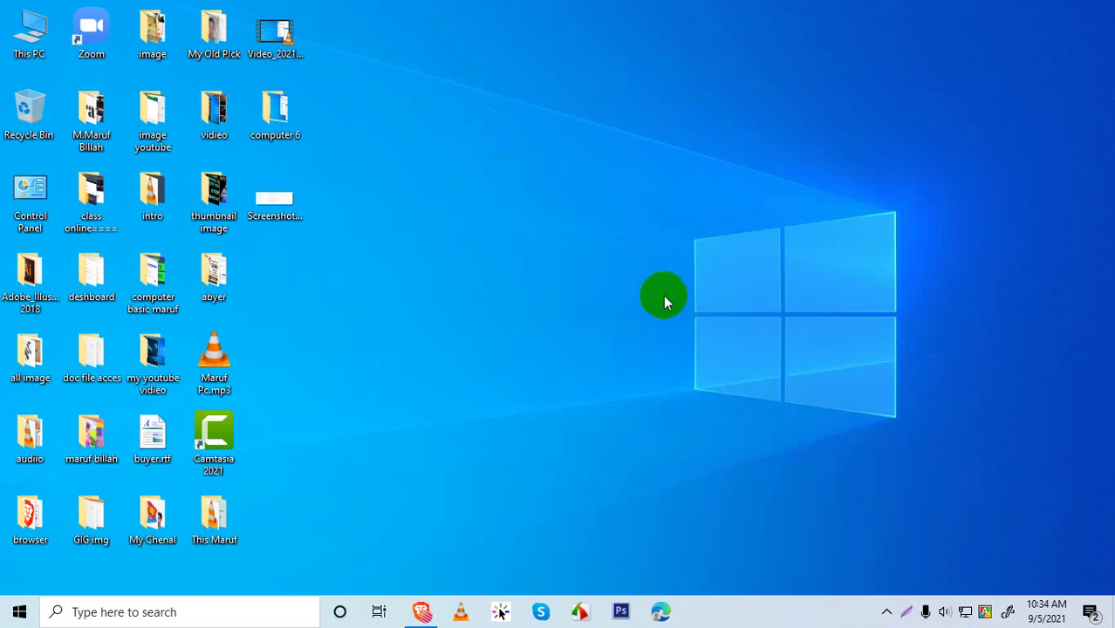
right_click(479, 174)
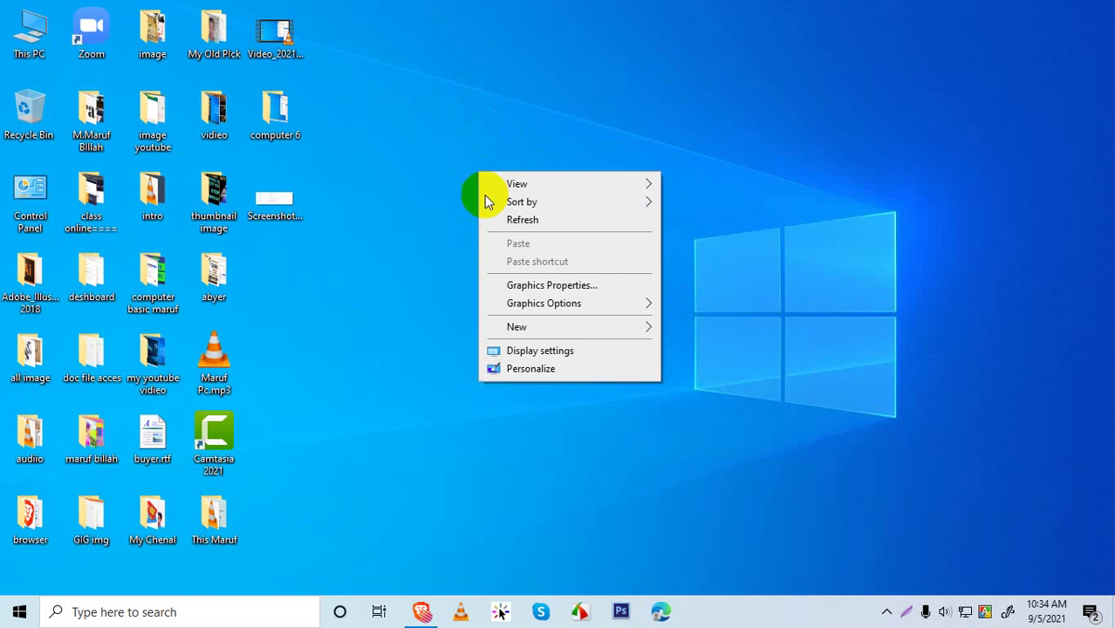
click(521, 222)
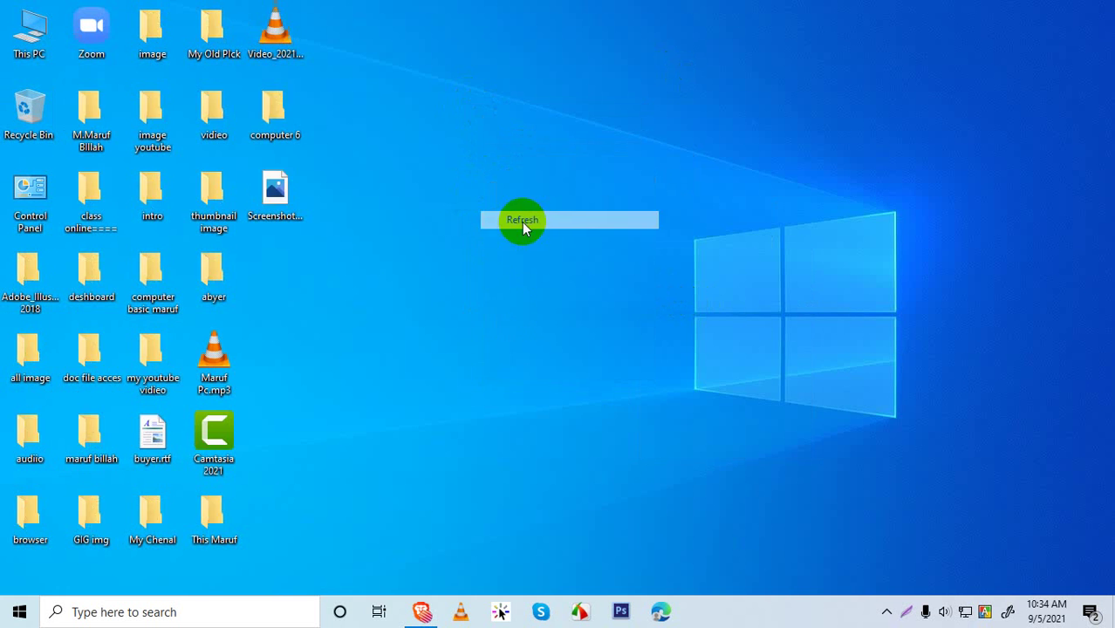
right_click(484, 325)
click(532, 537)
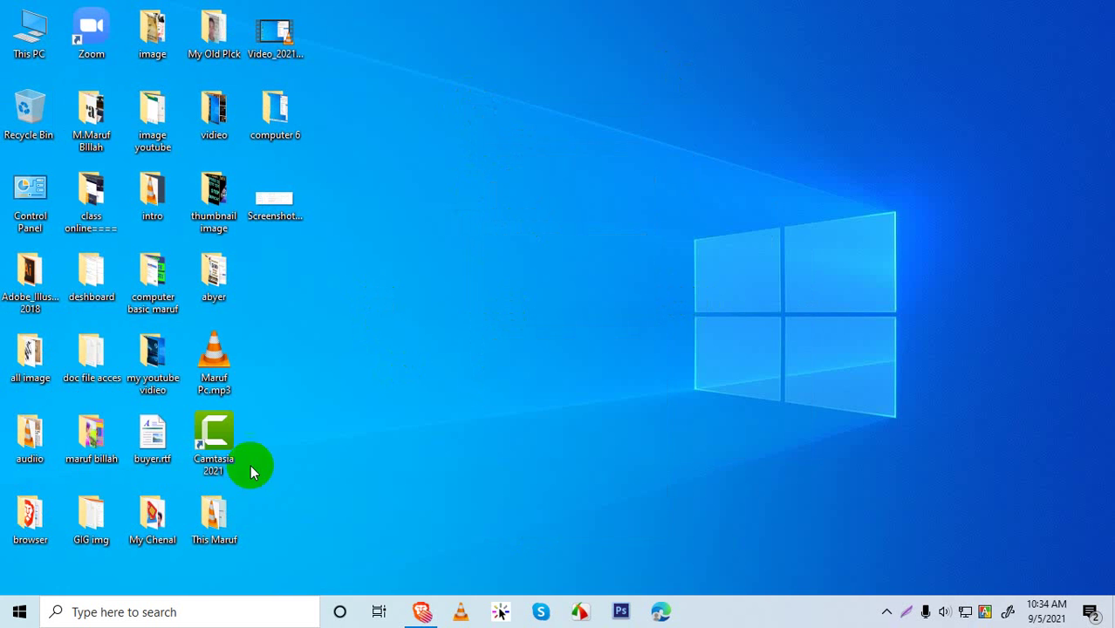
Look through the alphabetical list of installed apps from the beginning down to the Windows and Xbox entries.
click(9, 612)
scroll(100, 488, down, 2)
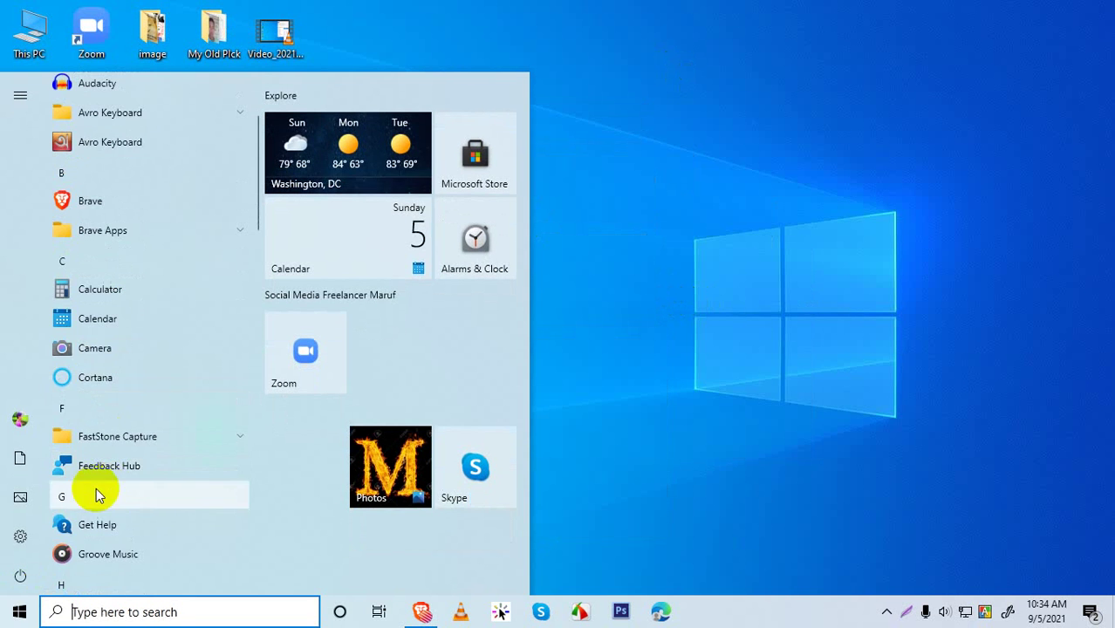
scroll(113, 261, up, 2)
scroll(126, 254, down, 5)
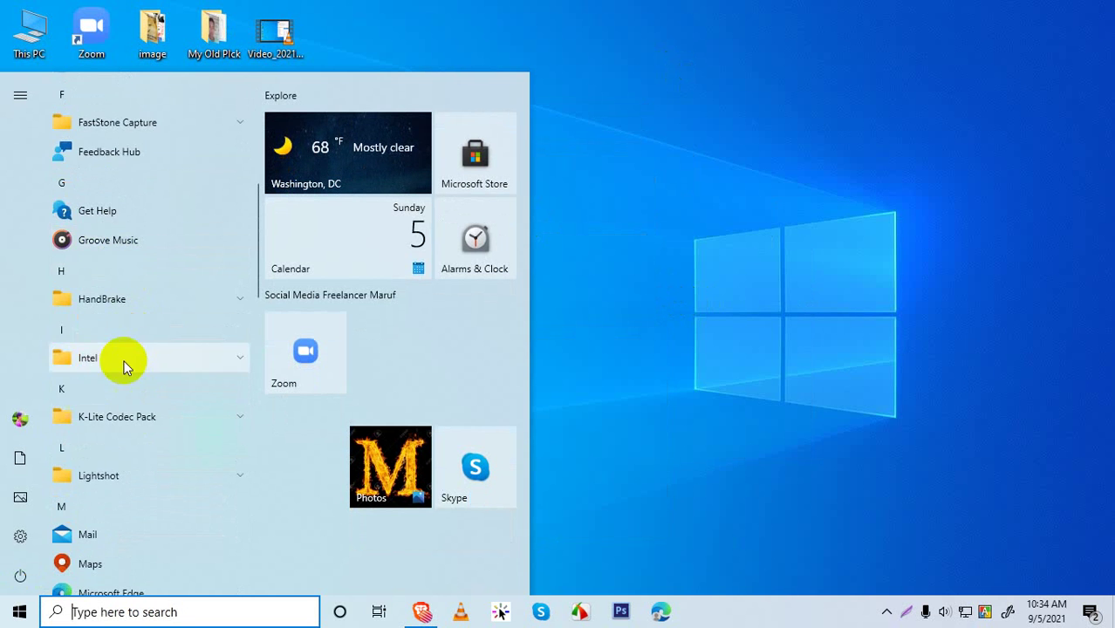
scroll(135, 262, up, 2)
scroll(139, 172, down, 7)
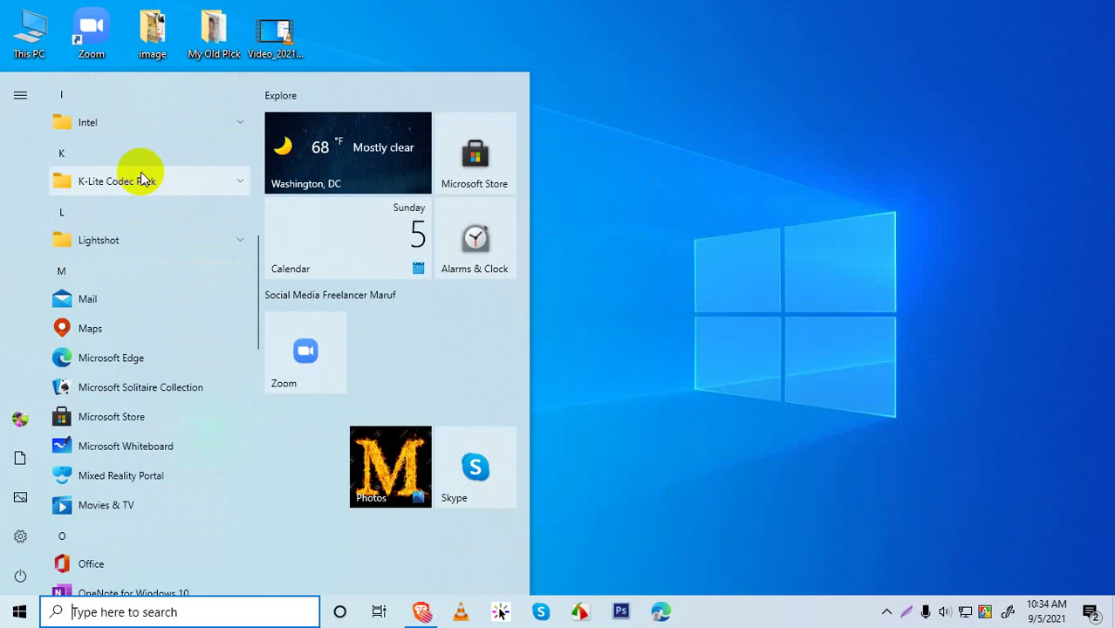
scroll(158, 344, down, 7)
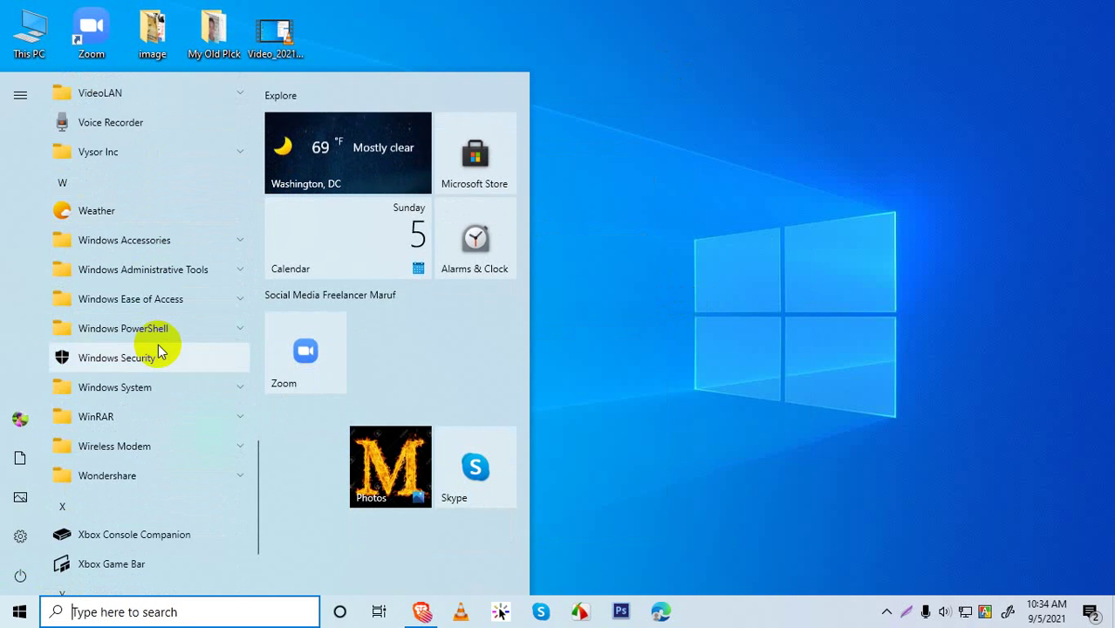
Search Windows for "sett", open the Settings app and go to its Apps category.
text(sett)
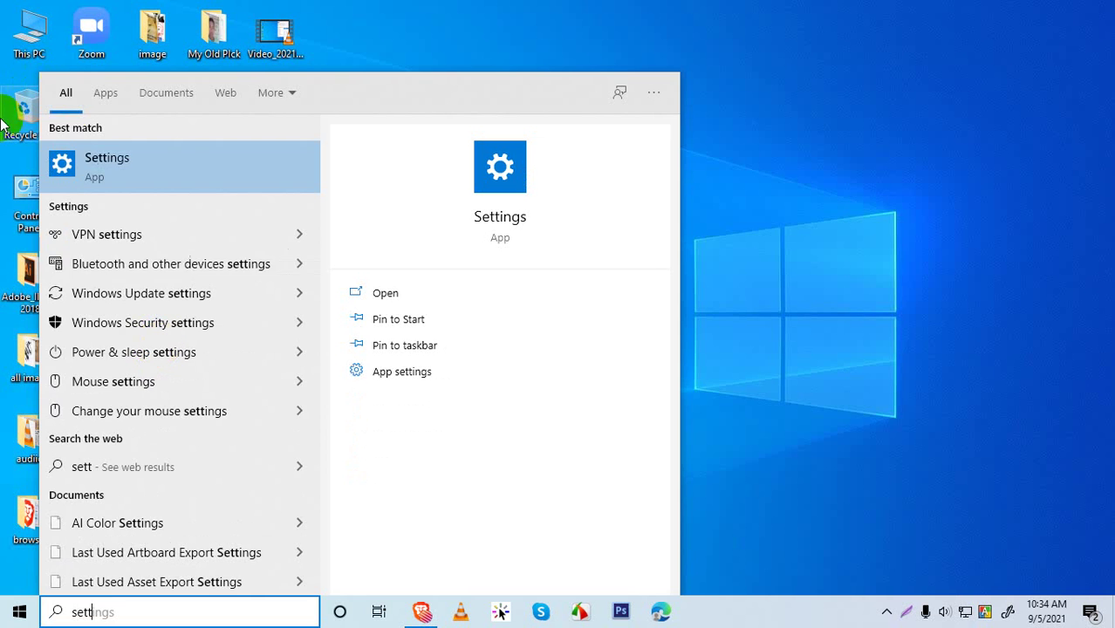
click(126, 188)
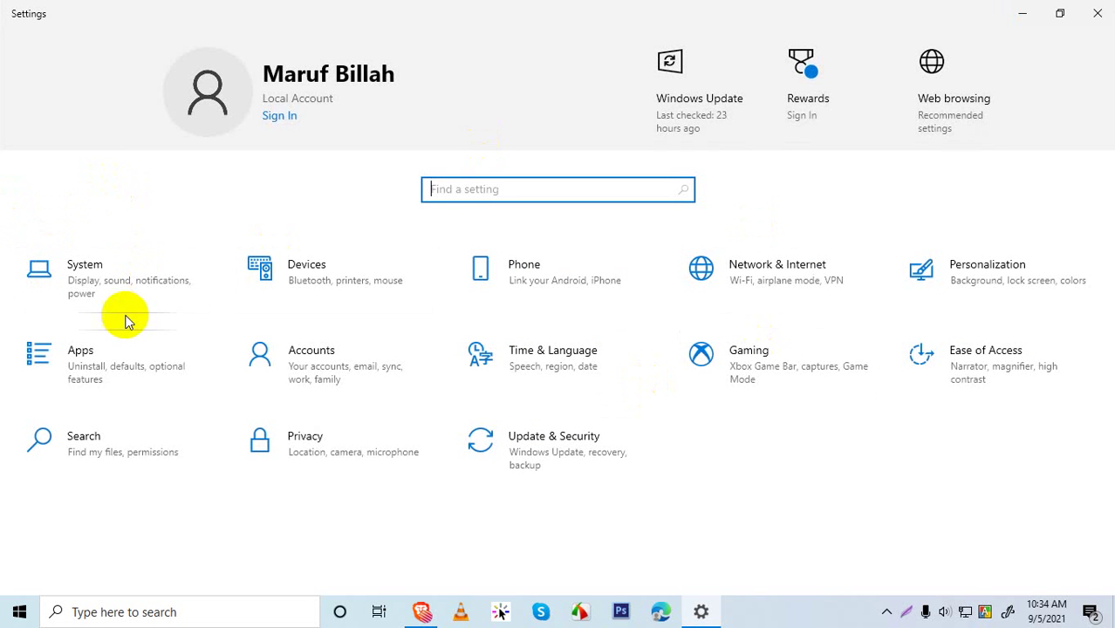
click(129, 371)
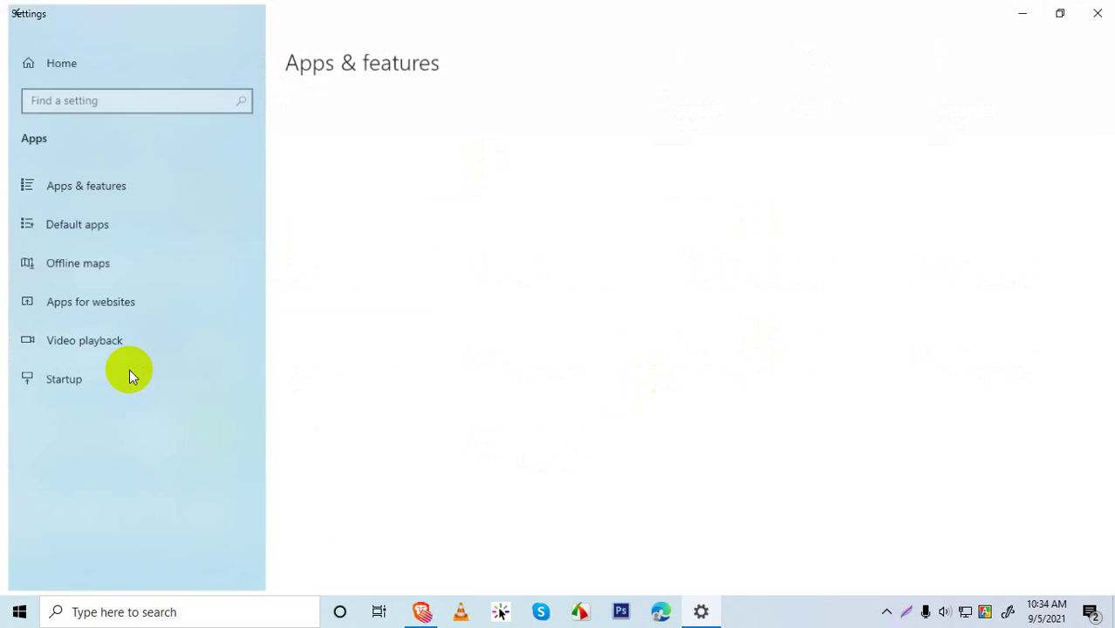
Bring up the uninstall confirmation for Audacity 3.0.3 in the installed apps list, and close Settings without confirming it.
scroll(373, 403, down, 1)
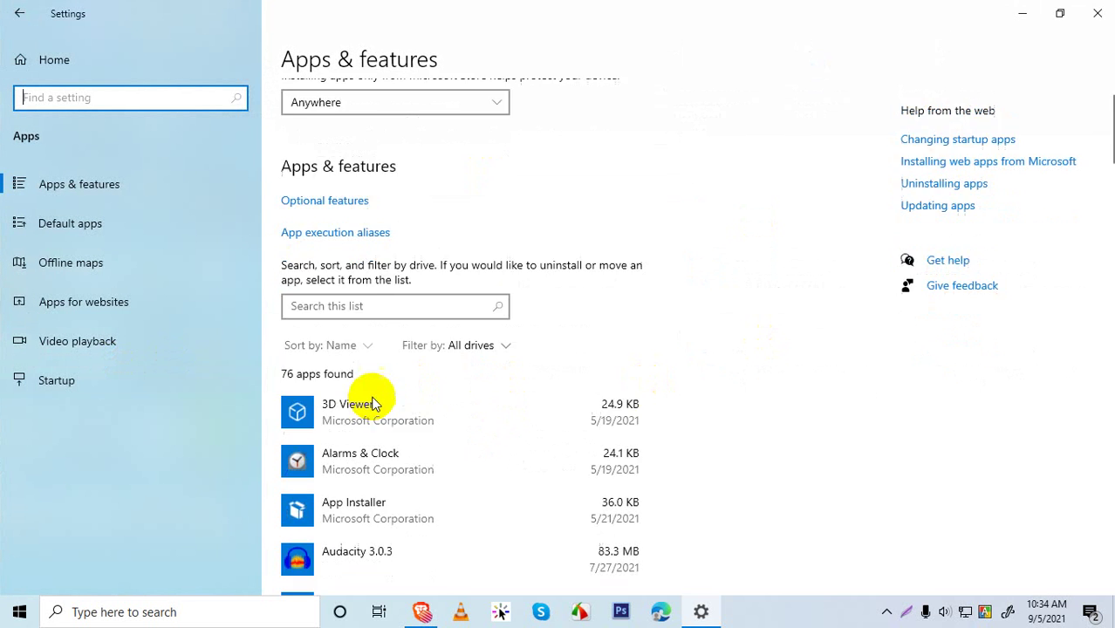
scroll(372, 403, down, 3)
click(336, 347)
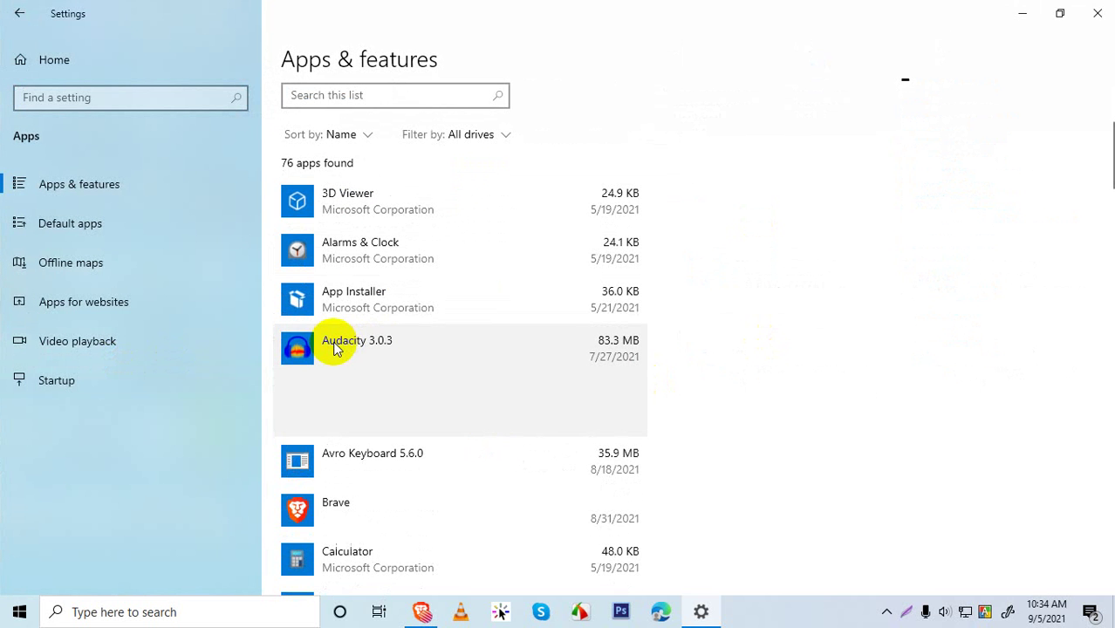
click(586, 417)
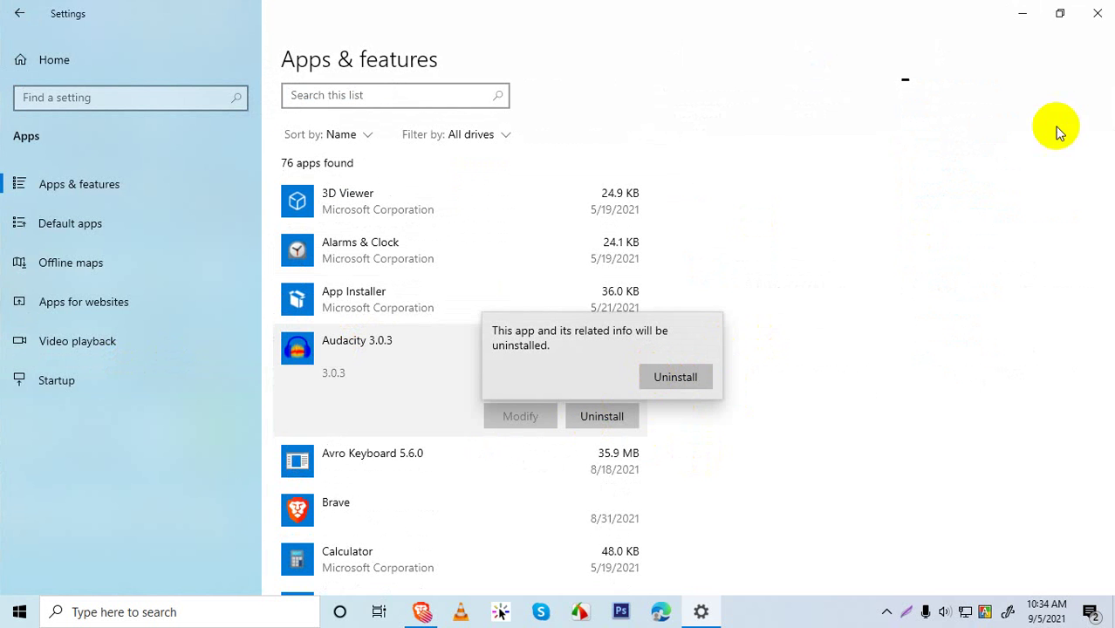
click(1101, 10)
Refresh the desktop repeatedly after closing Settings.
right_click(527, 150)
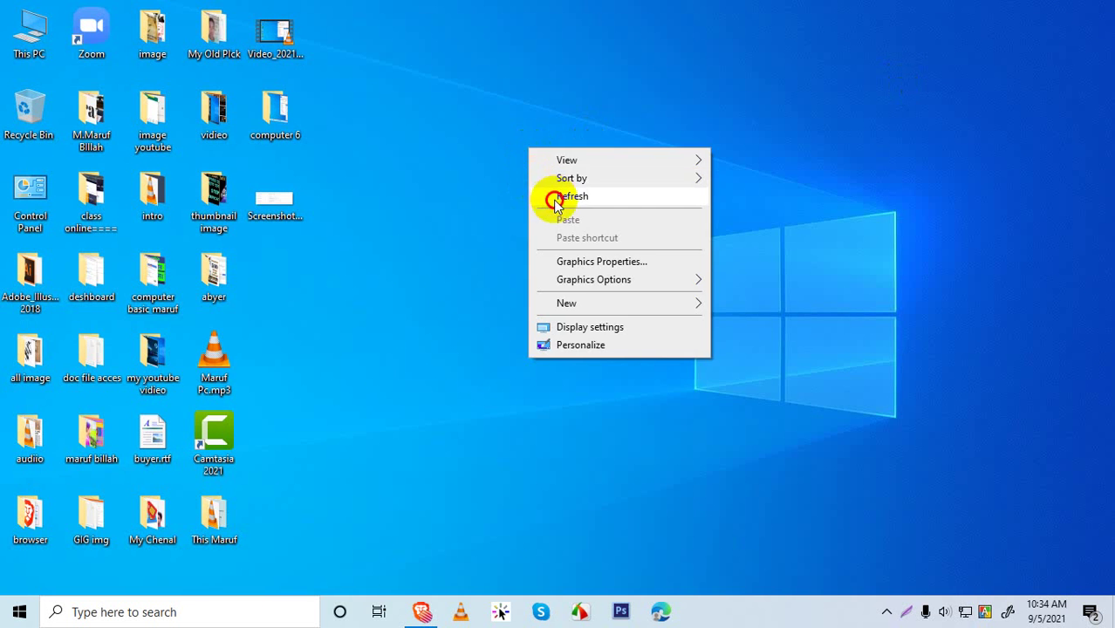
right_click(555, 201)
right_click(571, 254)
click(593, 301)
right_click(594, 303)
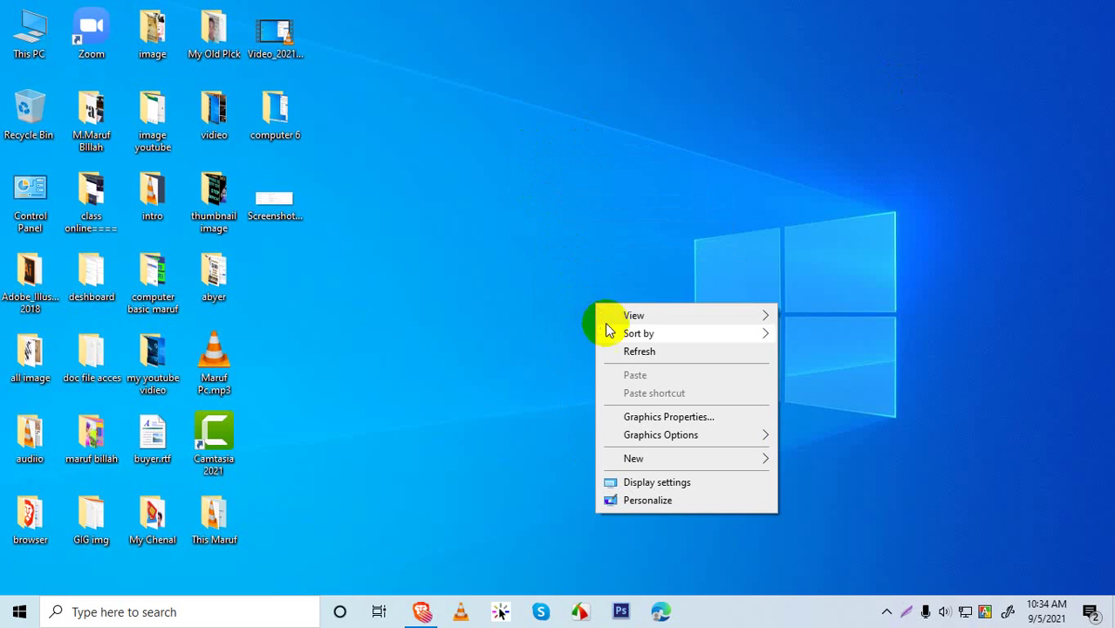
click(624, 352)
right_click(624, 348)
click(708, 393)
right_click(708, 394)
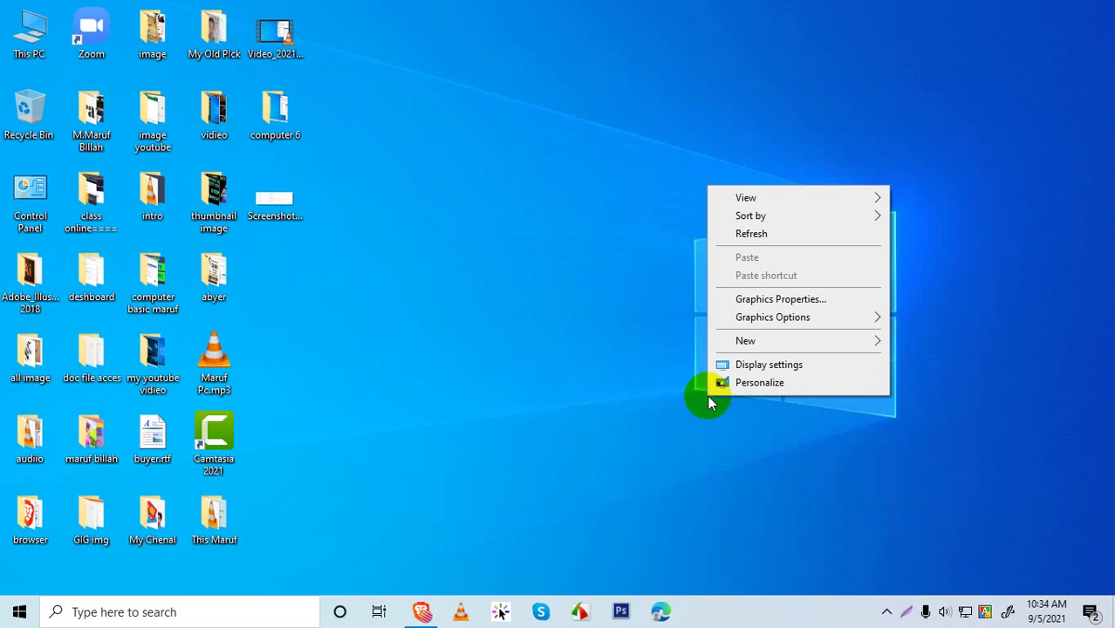
click(787, 233)
right_click(441, 129)
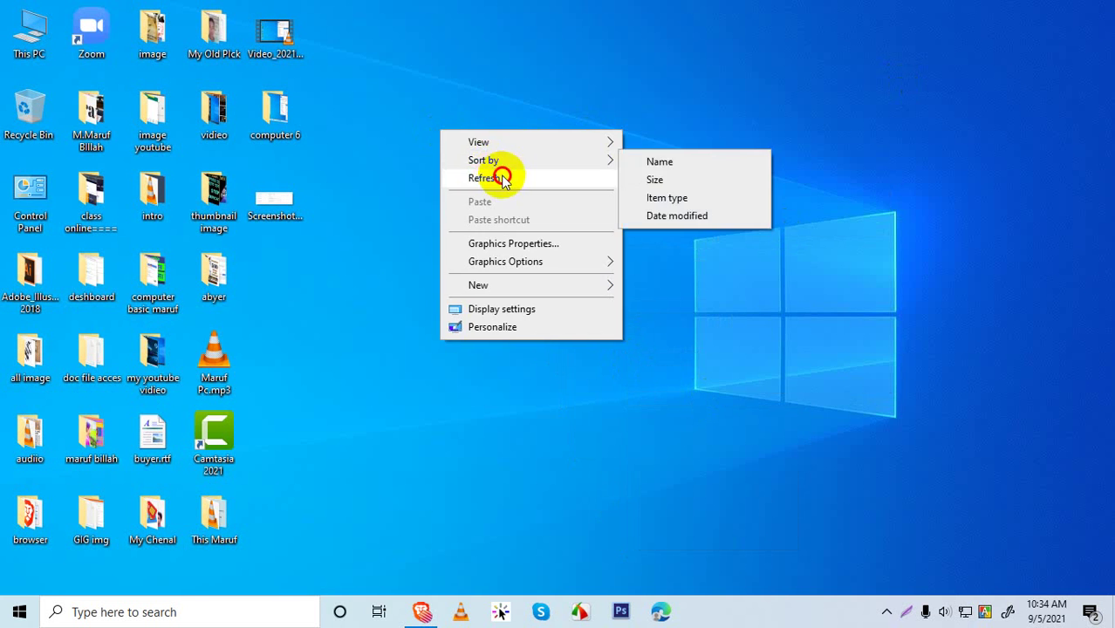
click(502, 174)
right_click(503, 180)
click(560, 224)
right_click(559, 230)
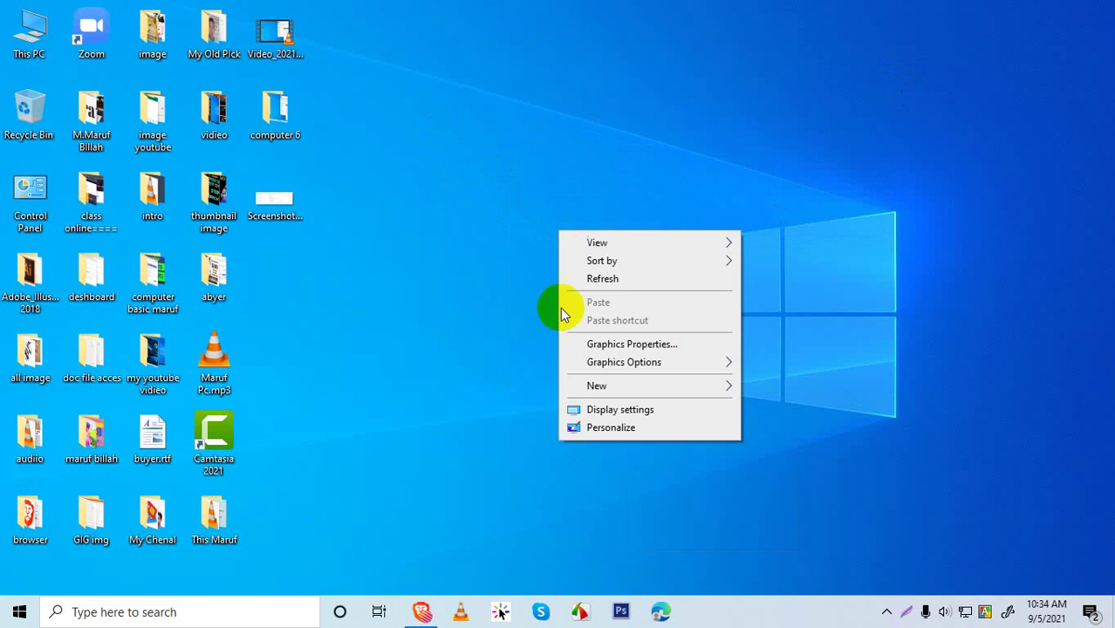
click(622, 281)
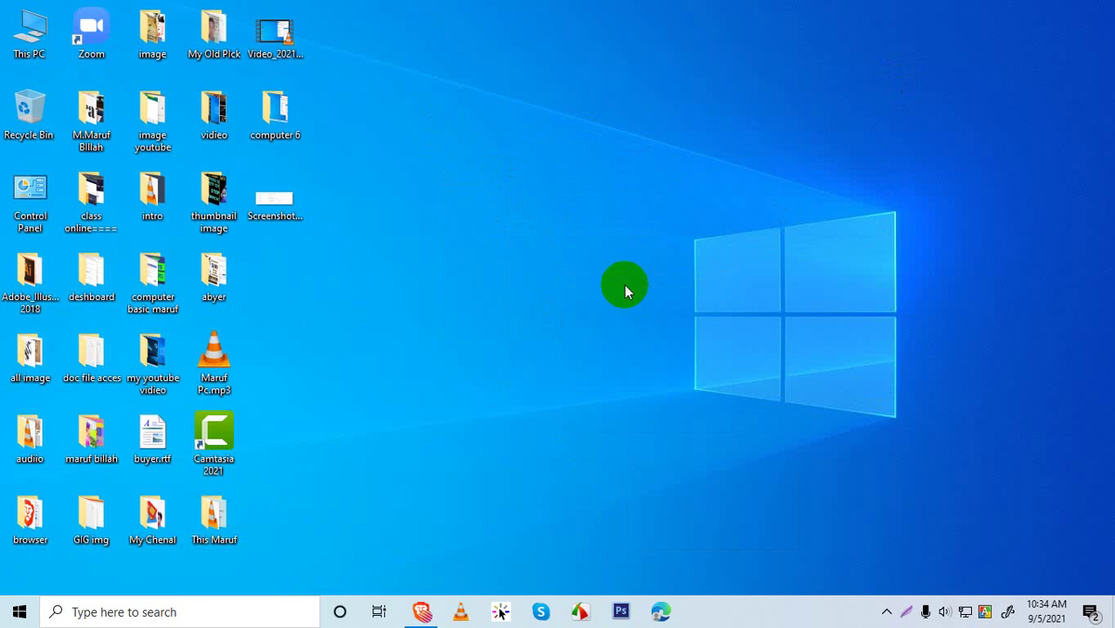
right_click(438, 189)
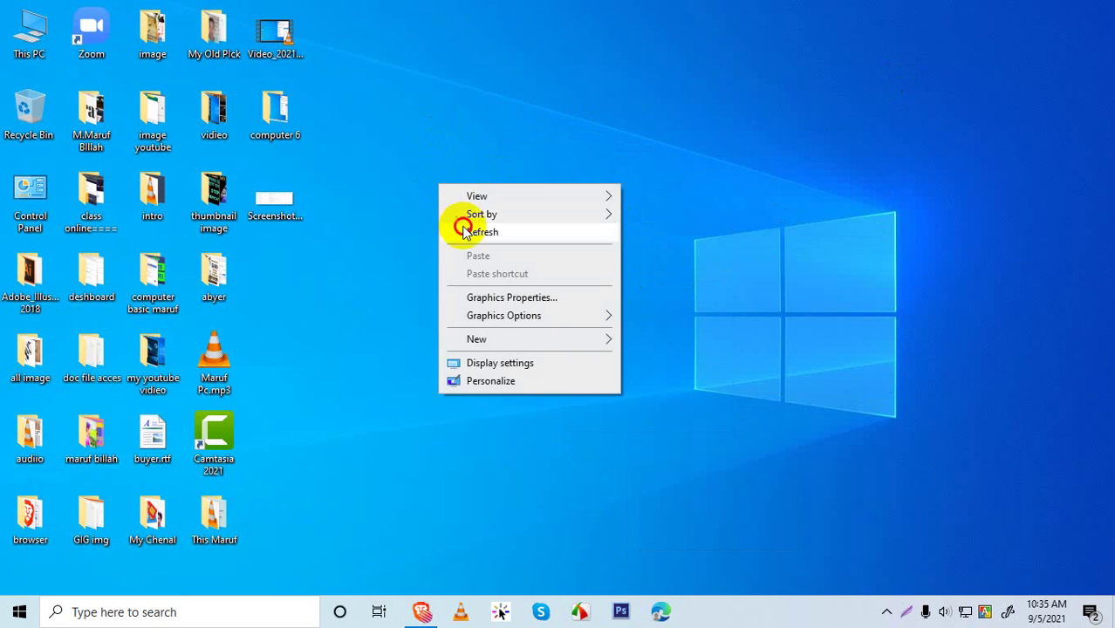
click(460, 226)
right_click(466, 229)
click(493, 279)
Show the hidden notification area icons.
click(887, 612)
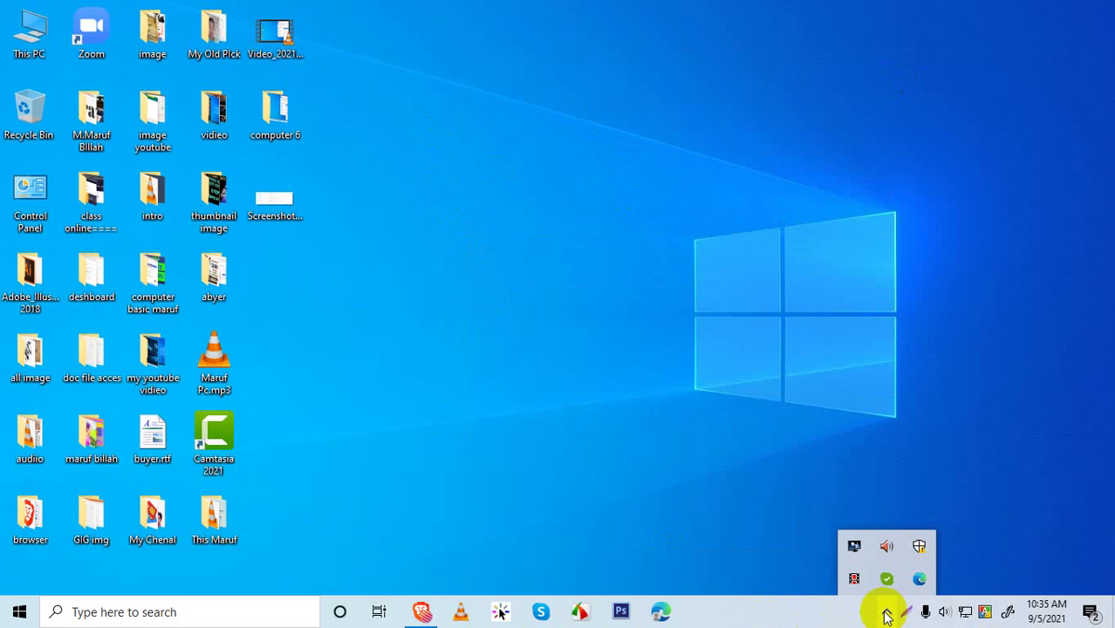